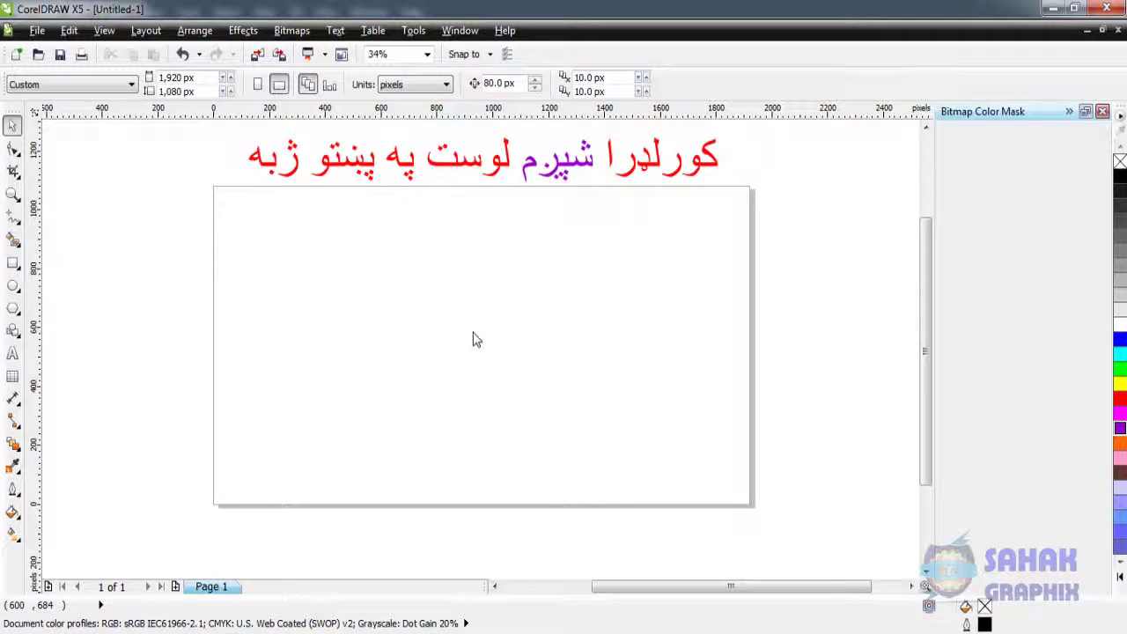
Draw a circle about 770 px across and a larger ellipse about 1,009 by 983 px, positioned so that they overlap
{"action": "left_click", "coordinate": [13, 287]}
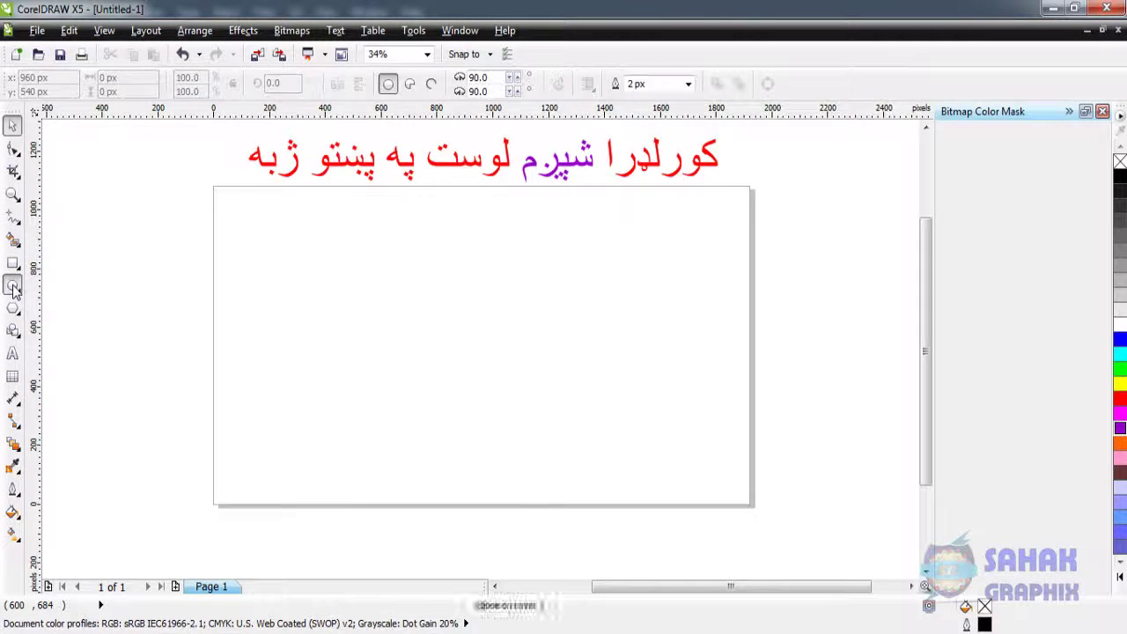
{"action": "left_click_drag", "start_coordinate": [322, 278], "coordinate": [537, 468]}
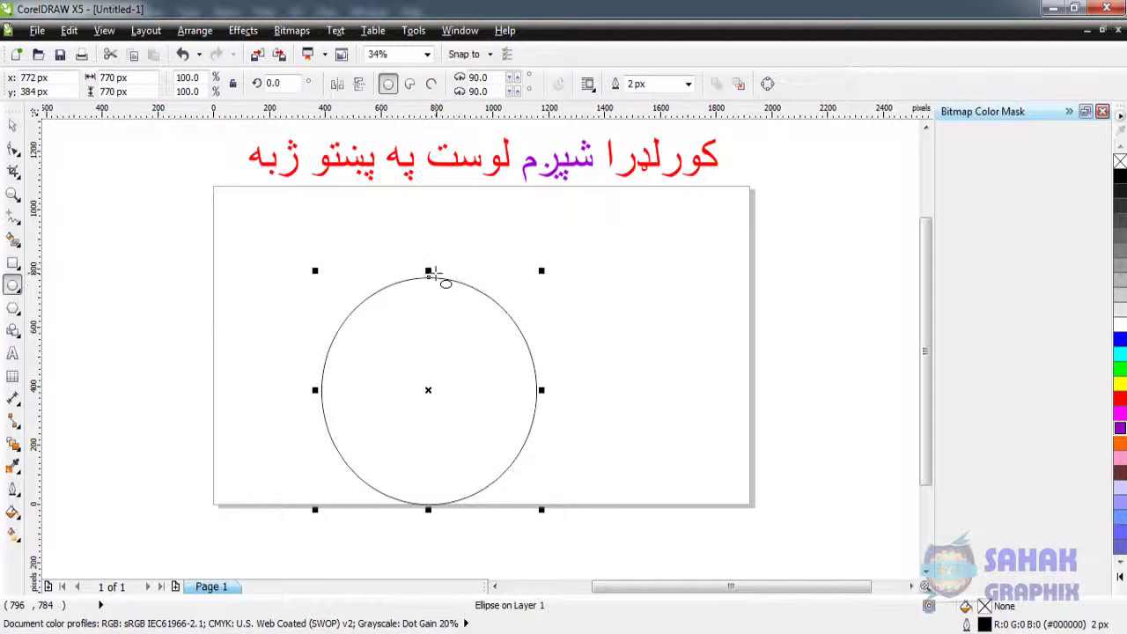
{"action": "left_click_drag", "start_coordinate": [436, 261], "coordinate": [720, 554]}
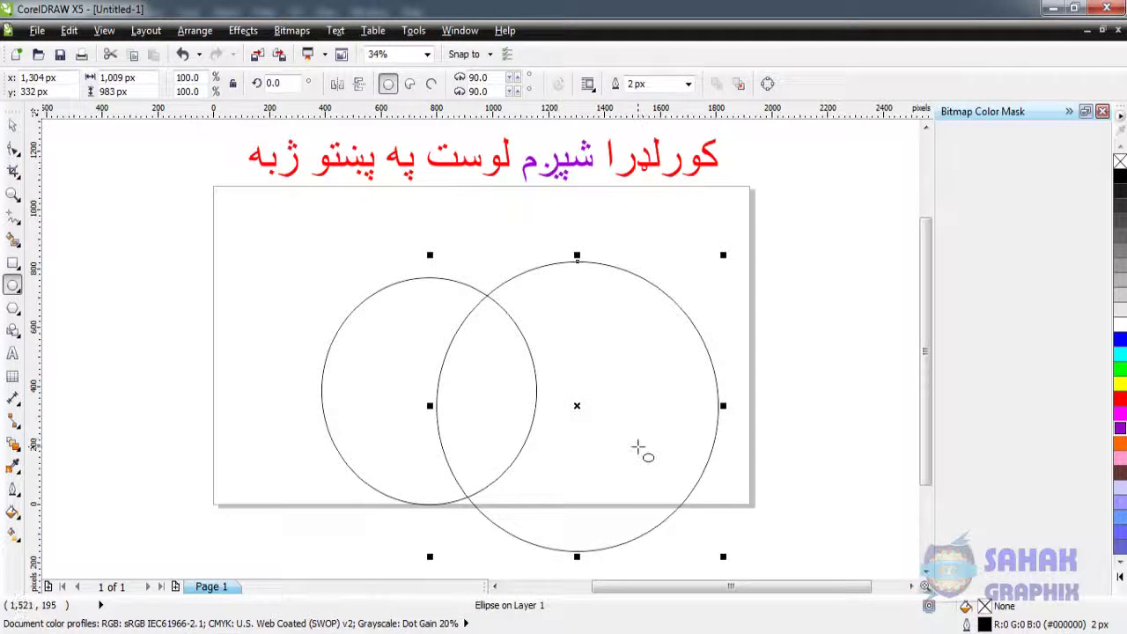
{"action": "left_click", "coordinate": [13, 129]}
{"action": "left_click_drag", "start_coordinate": [608, 396], "coordinate": [551, 396]}
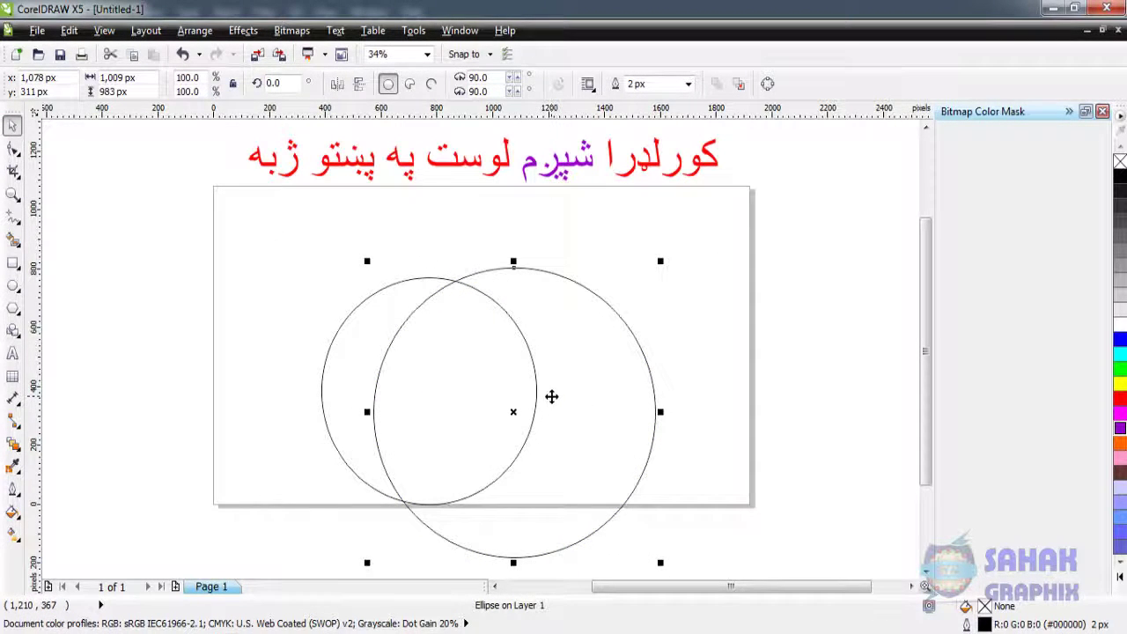
Use Smart Fill to fill the smaller circle's crescent, the overlap and the larger ellipse's crescent with the blue-grey colour
{"action": "left_click", "coordinate": [14, 241]}
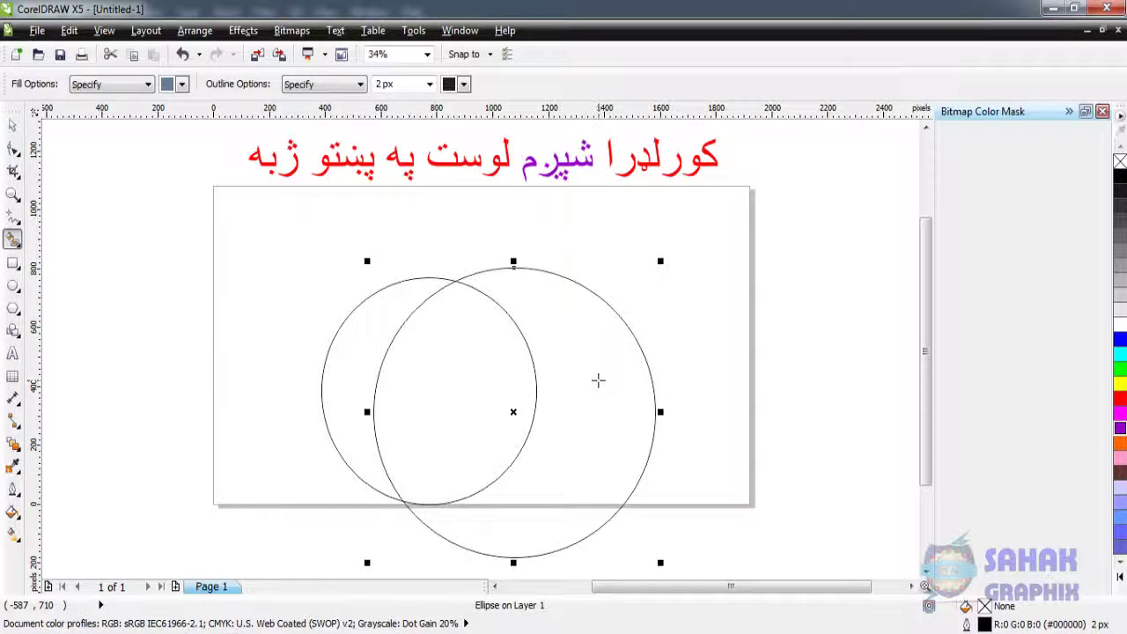
{"action": "left_click", "coordinate": [371, 344]}
{"action": "left_click", "coordinate": [439, 358]}
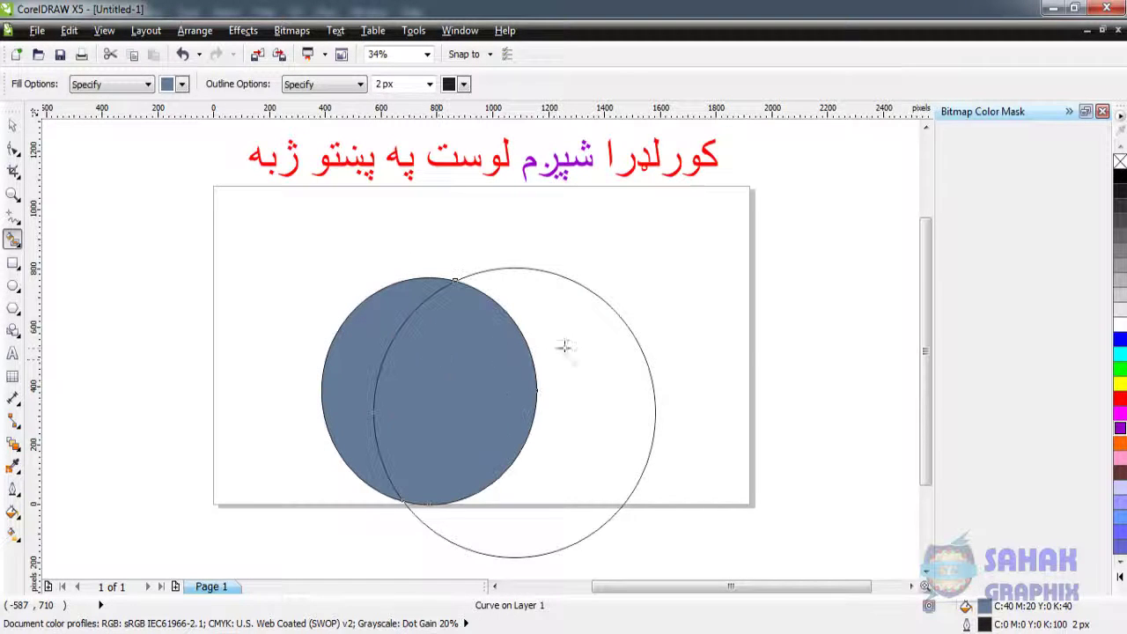
{"action": "left_click", "coordinate": [584, 358]}
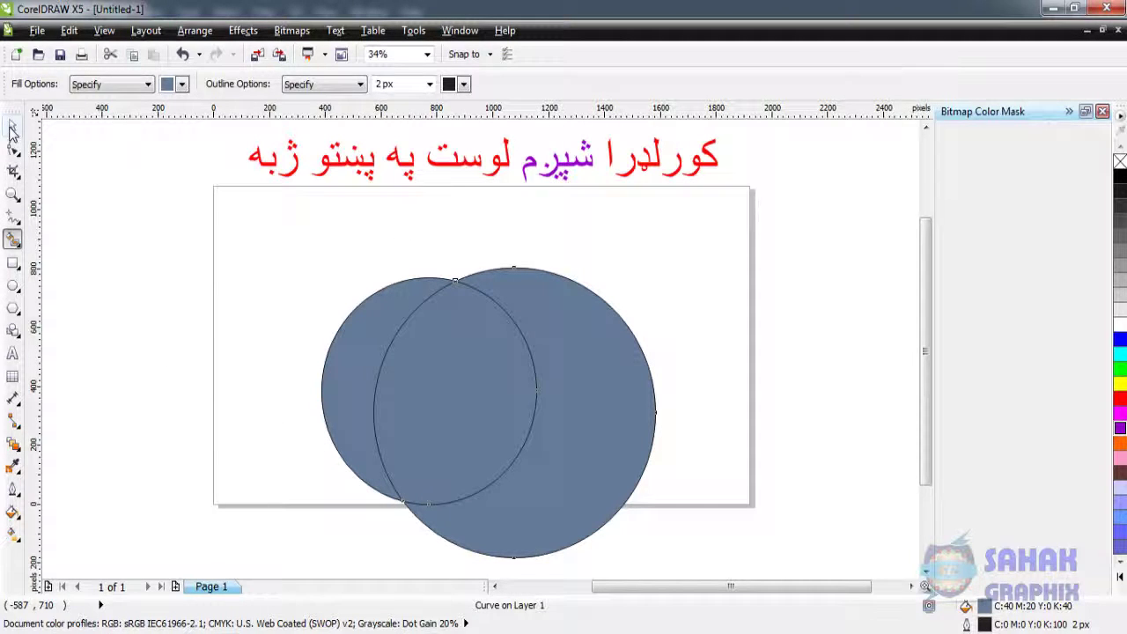
Pull the filled lens-shaped overlap out beyond the page's right edge and delete it
{"action": "left_click", "coordinate": [12, 126]}
{"action": "left_click_drag", "start_coordinate": [437, 359], "coordinate": [769, 341]}
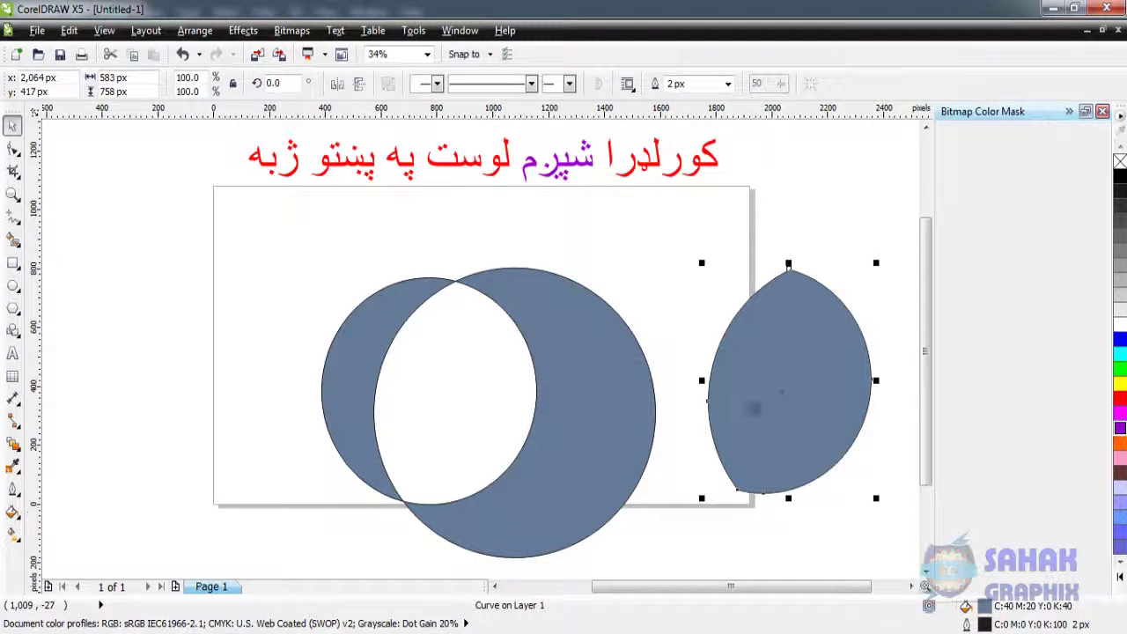
{"action": "left_click", "coordinate": [784, 395]}
{"action": "key", "text": "Delete"}
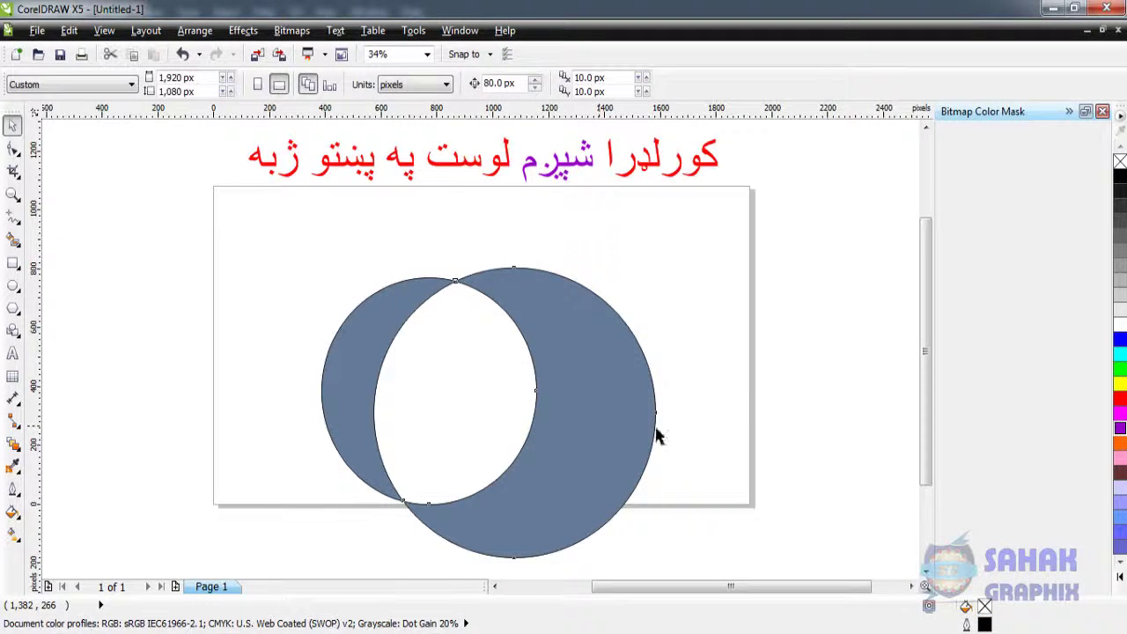
Move the two filled crescents apart to opposite sides of the original ellipses
{"action": "left_click_drag", "start_coordinate": [655, 429], "coordinate": [816, 385]}
{"action": "left_click_drag", "start_coordinate": [357, 395], "coordinate": [223, 343]}
{"action": "left_click_drag", "start_coordinate": [322, 286], "coordinate": [489, 375]}
{"action": "left_click_drag", "start_coordinate": [310, 284], "coordinate": [541, 520]}
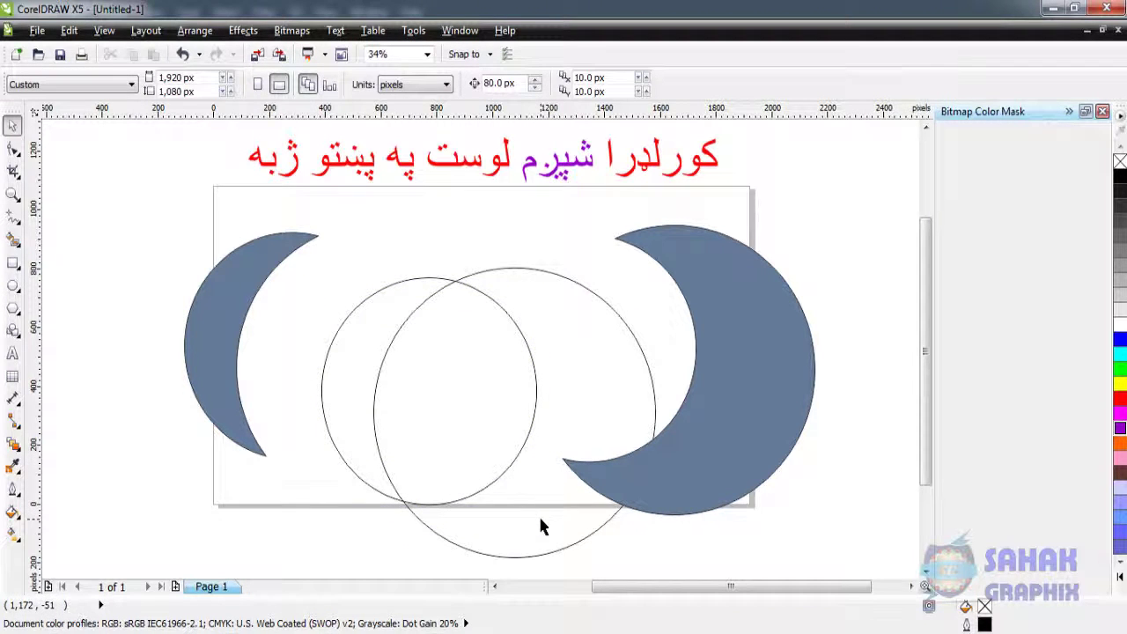
Delete the two original unfilled ellipses between the crescents
{"action": "left_click", "coordinate": [468, 289]}
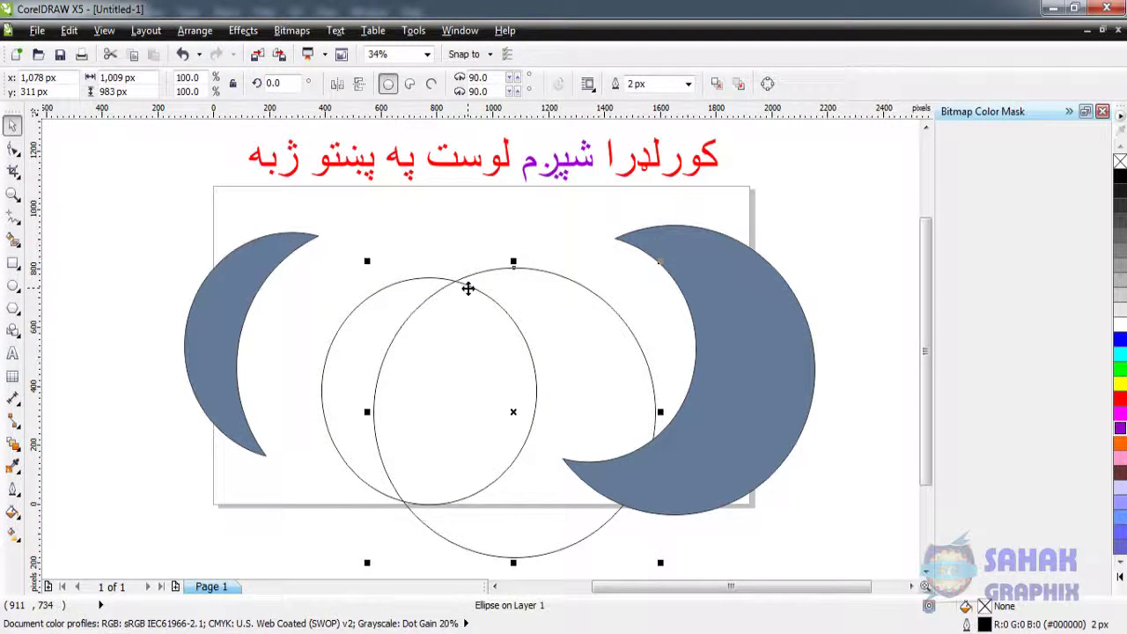
{"action": "key", "text": "Delete"}
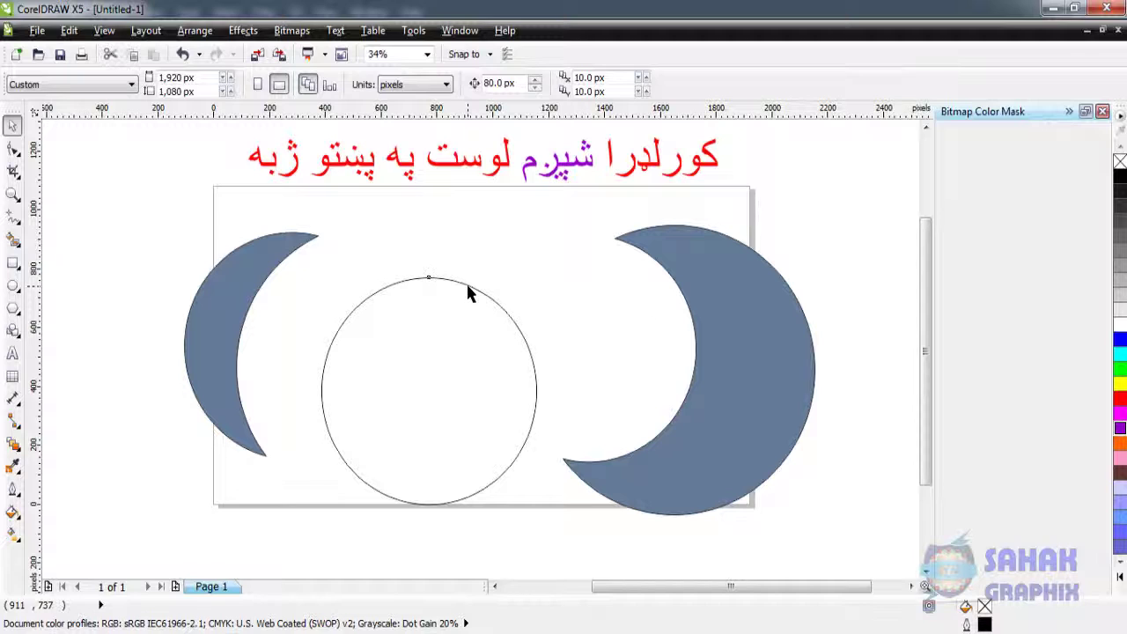
{"action": "left_click", "coordinate": [467, 291]}
{"action": "key", "text": "Delete"}
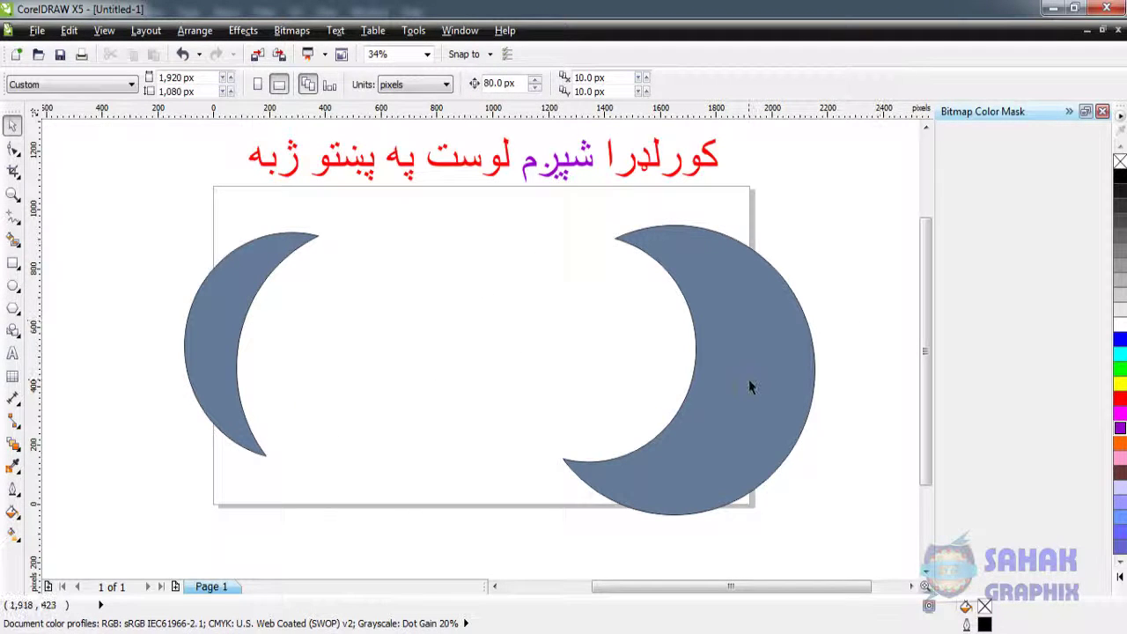
Move the two crescents back together, and delete both to clear the page
{"action": "left_click_drag", "start_coordinate": [750, 388], "coordinate": [496, 381]}
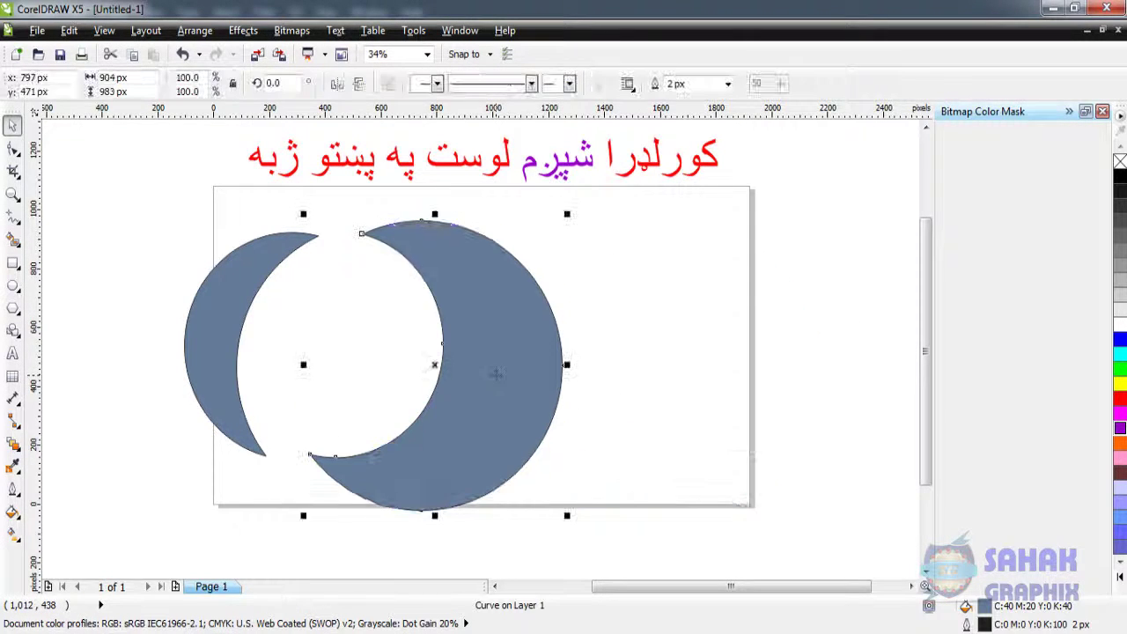
{"action": "left_click", "coordinate": [227, 334]}
{"action": "mouse_move", "coordinate": [226, 335]}
{"action": "left_mouse_down"}
{"action": "mouse_move", "coordinate": [311, 340]}
{"action": "mouse_move", "coordinate": [296, 330]}
{"action": "mouse_move", "coordinate": [367, 362]}
{"action": "mouse_move", "coordinate": [290, 333]}
{"action": "left_mouse_up"}
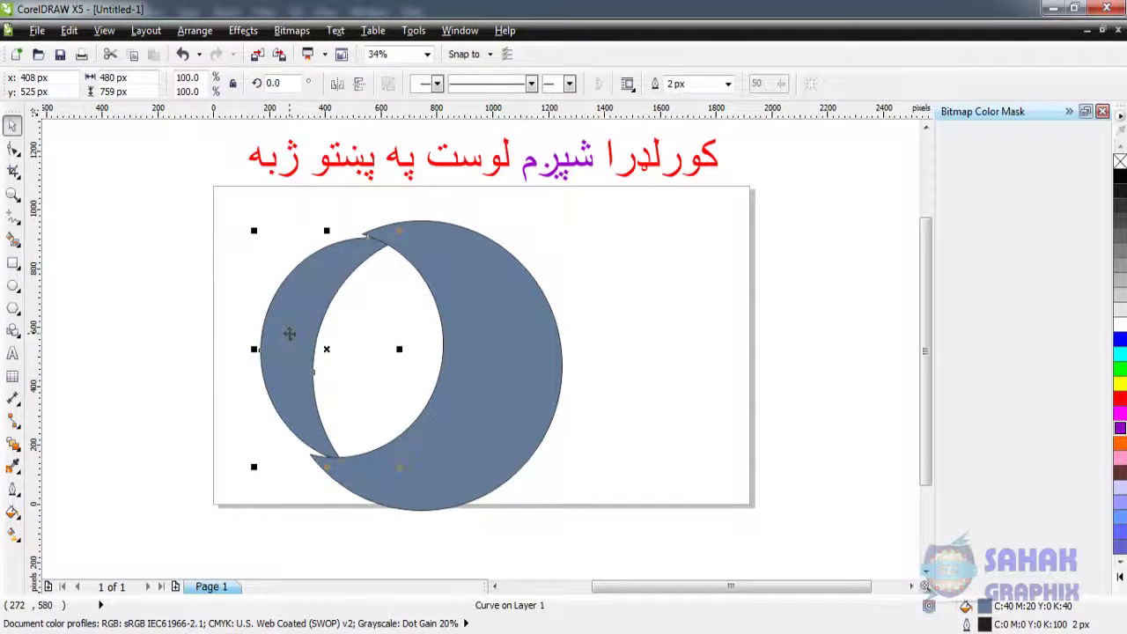
{"action": "left_click_drag", "start_coordinate": [570, 236], "coordinate": [239, 460]}
{"action": "key", "text": "Delete"}
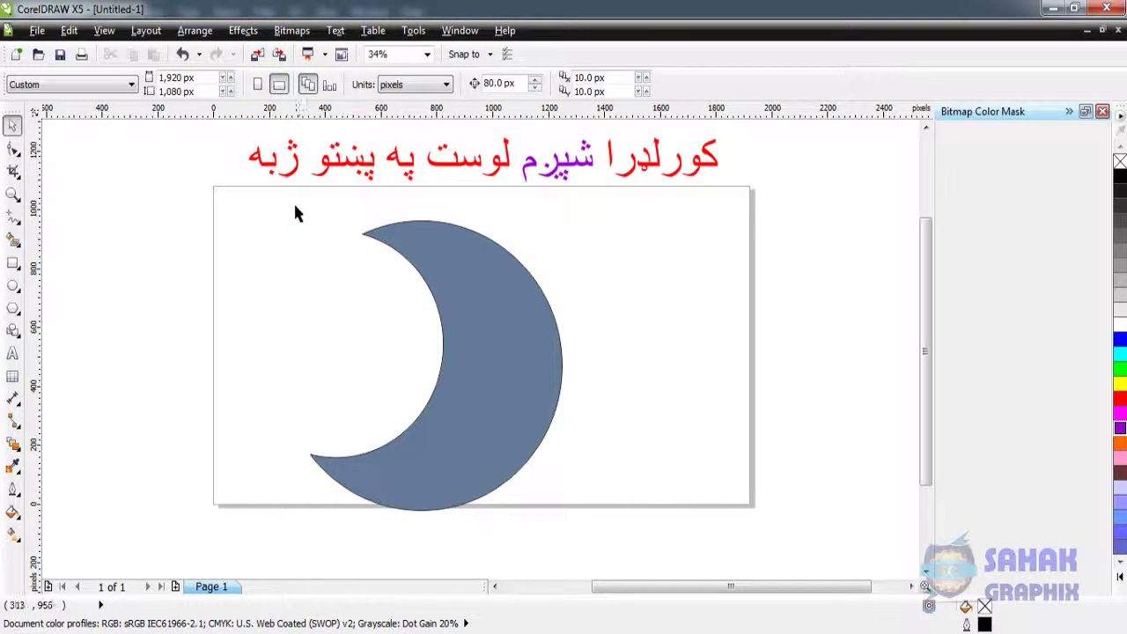
{"action": "left_click_drag", "start_coordinate": [290, 189], "coordinate": [590, 526]}
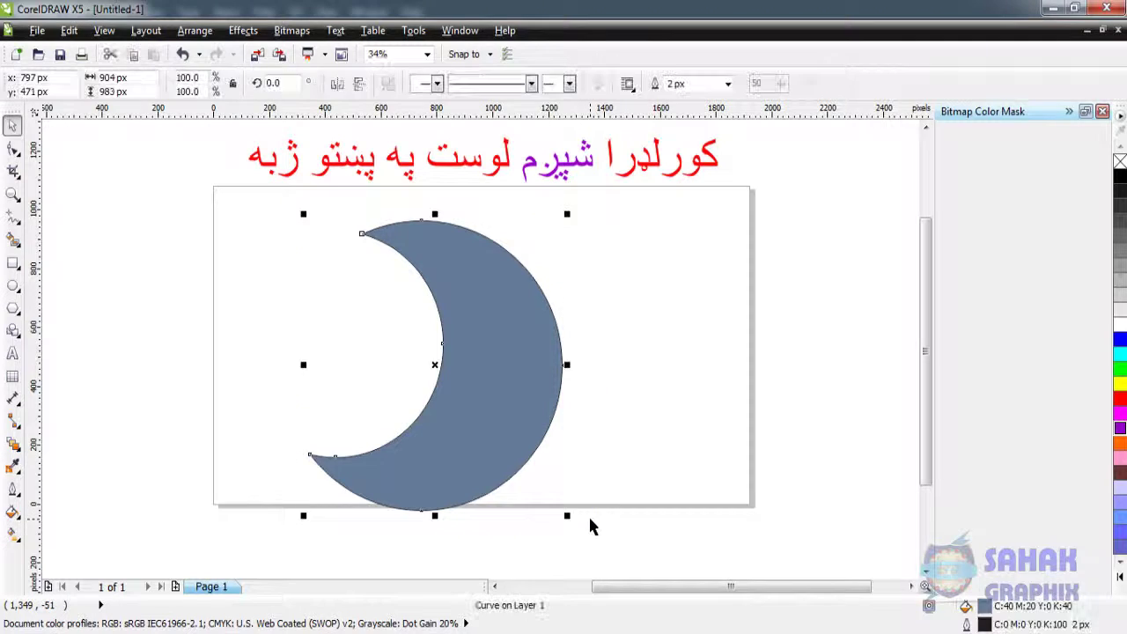
{"action": "key", "text": "Delete"}
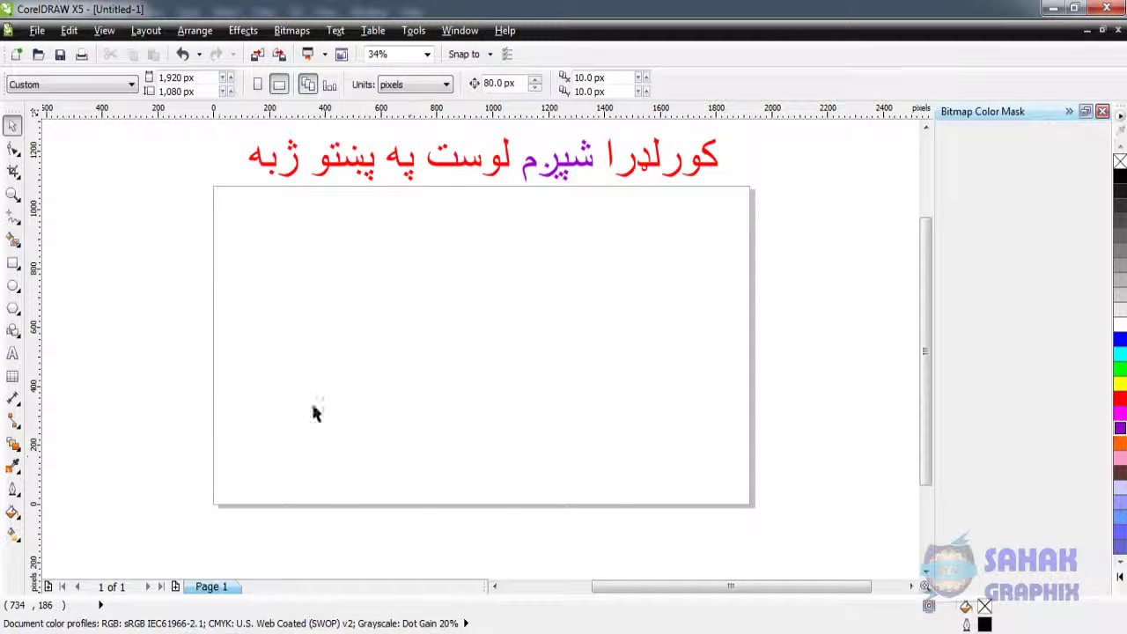
Add a page-sized rectangle and draw a horizontal 2-point line about 2,226 px long across it, slightly below the middle
{"action": "double_click", "coordinate": [13, 264]}
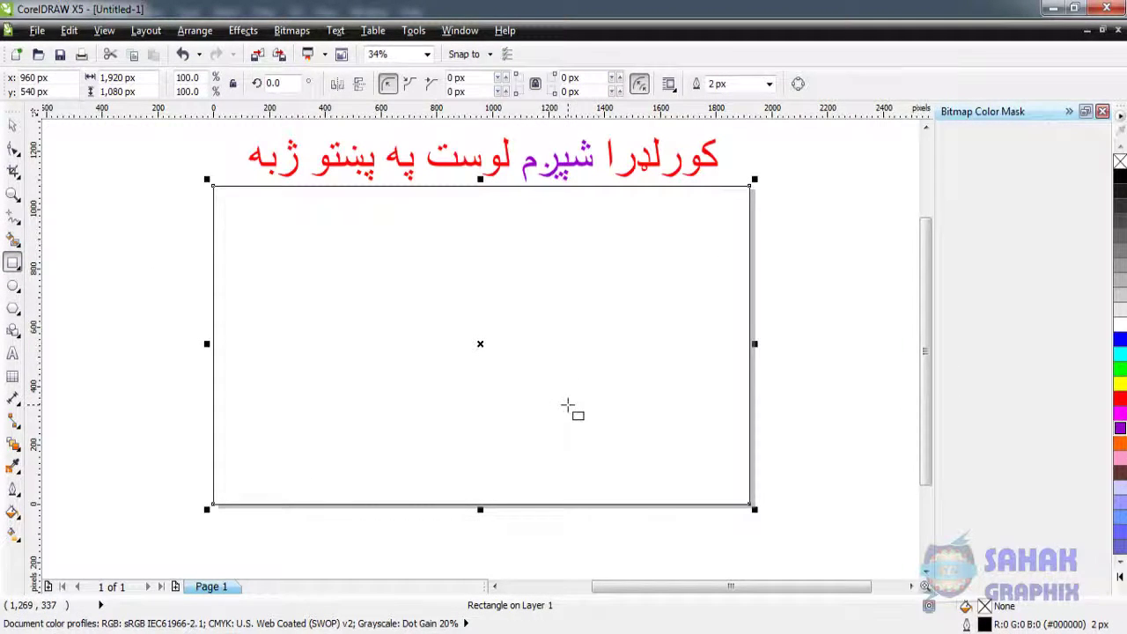
{"action": "left_click", "coordinate": [20, 226]}
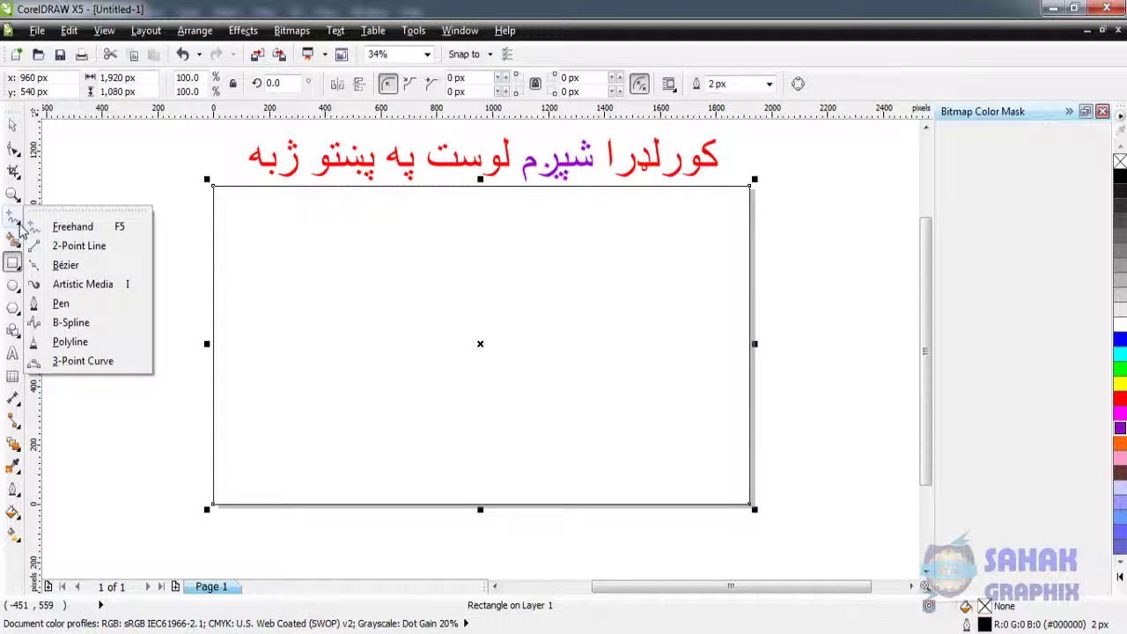
{"action": "left_click", "coordinate": [66, 246]}
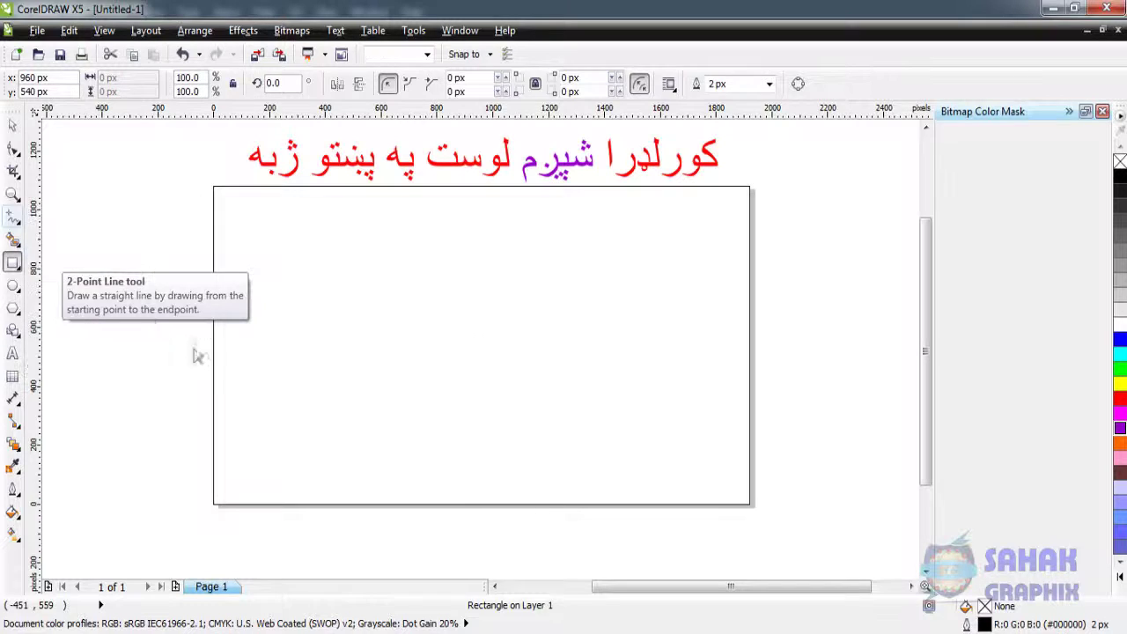
{"action": "left_click_drag", "start_coordinate": [191, 379], "coordinate": [811, 379]}
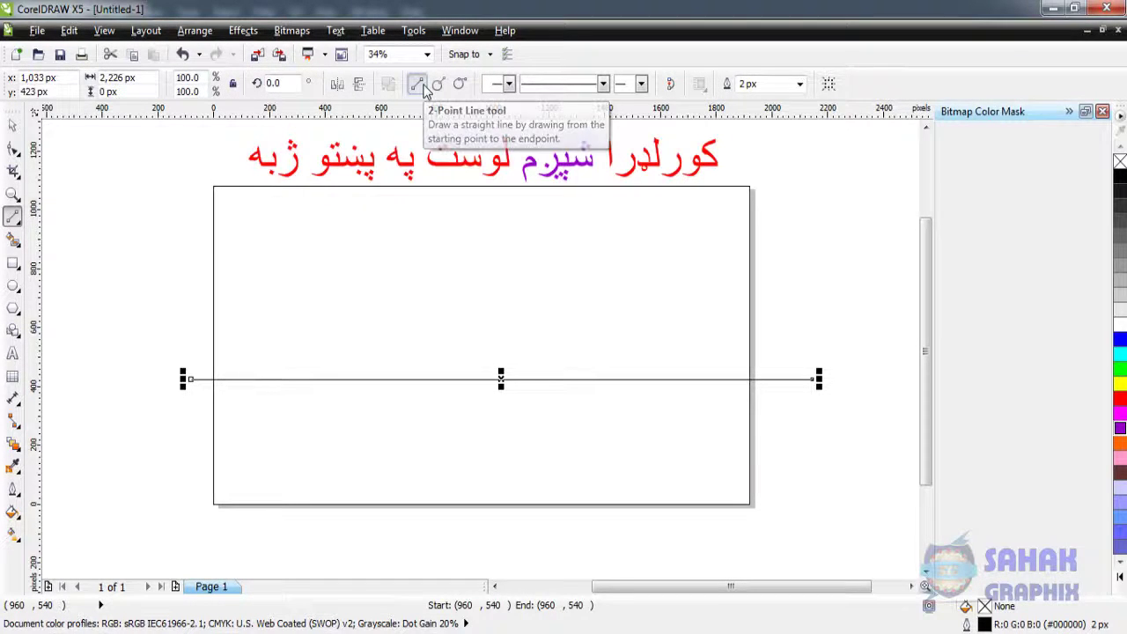
Convert the horizontal line to a curve and shape it into a shallow S wave, with its left end moved outward and down
{"action": "left_click", "coordinate": [13, 149]}
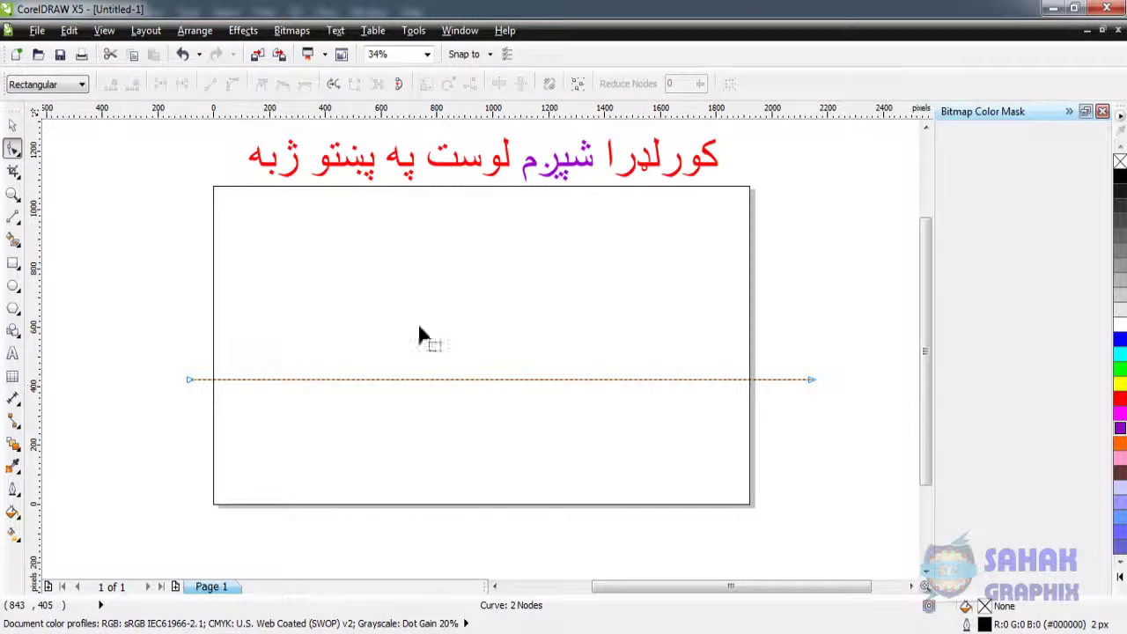
{"action": "left_click", "coordinate": [415, 380]}
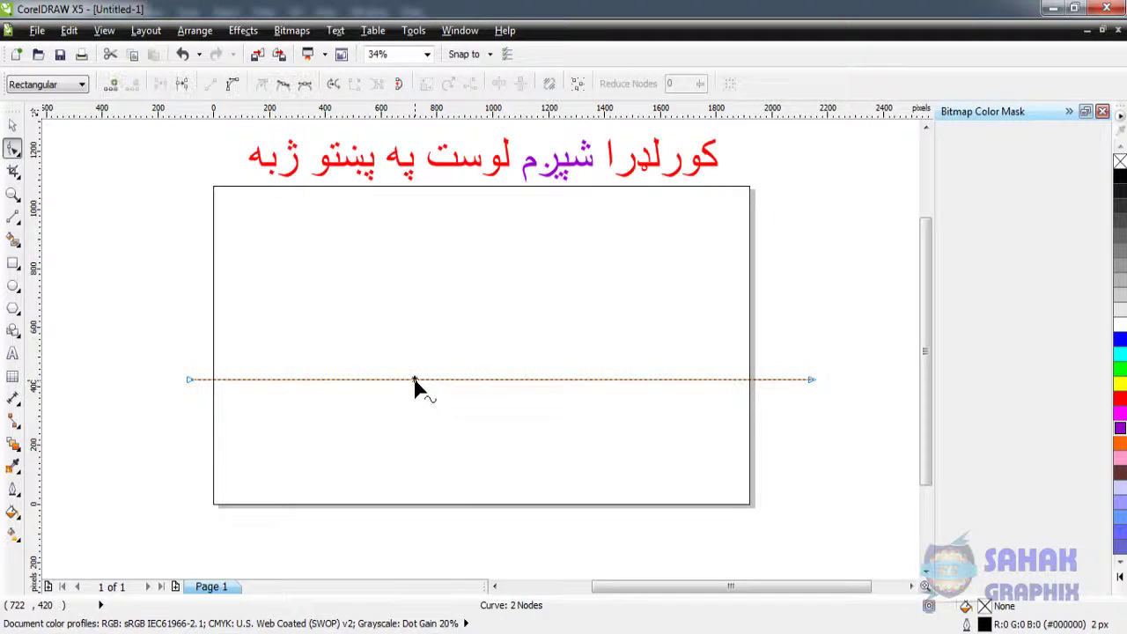
{"action": "left_click", "coordinate": [233, 85]}
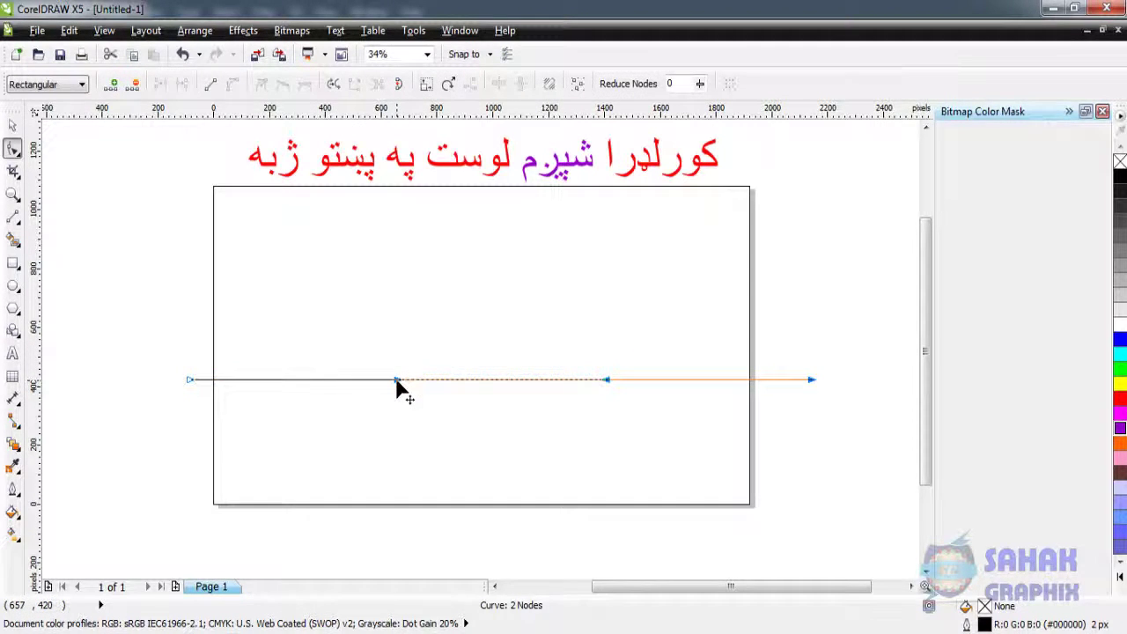
{"action": "left_click_drag", "start_coordinate": [397, 381], "coordinate": [482, 287]}
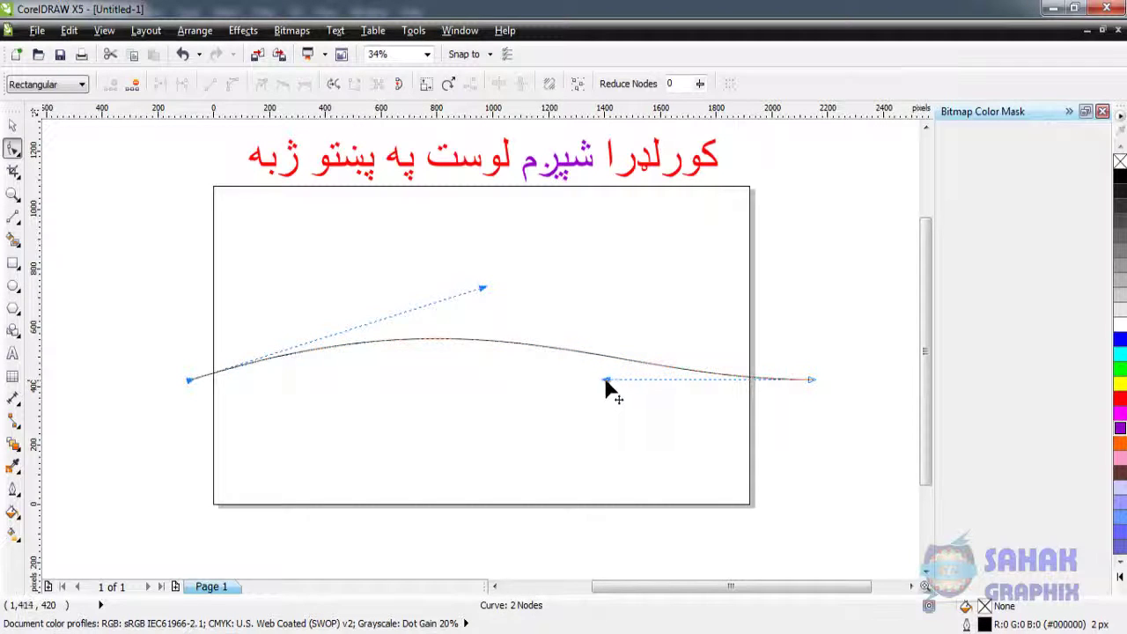
{"action": "left_click_drag", "start_coordinate": [606, 382], "coordinate": [541, 548]}
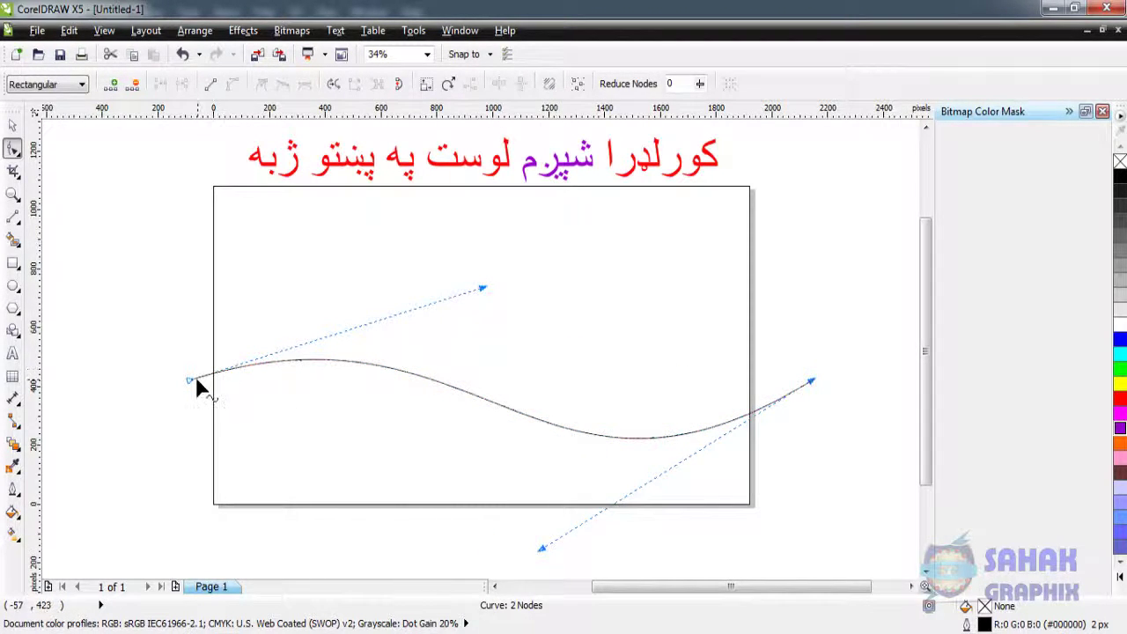
{"action": "left_click_drag", "start_coordinate": [189, 385], "coordinate": [147, 415]}
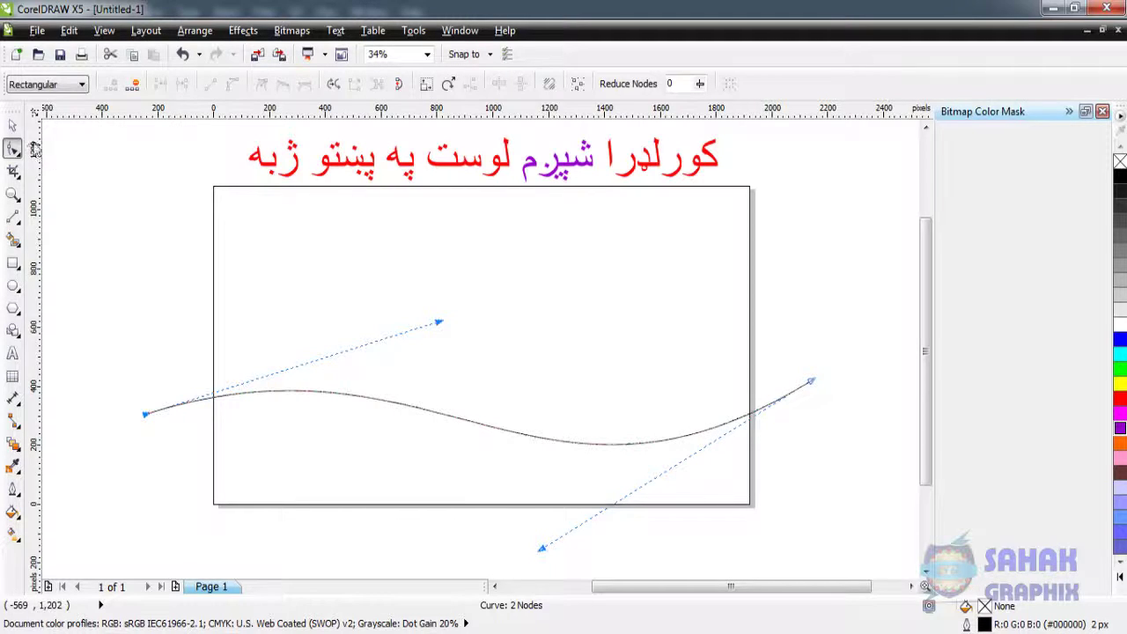
Duplicate the wave curve and rotate the copy about 0.9 degrees around its left end
{"action": "left_click", "coordinate": [13, 126]}
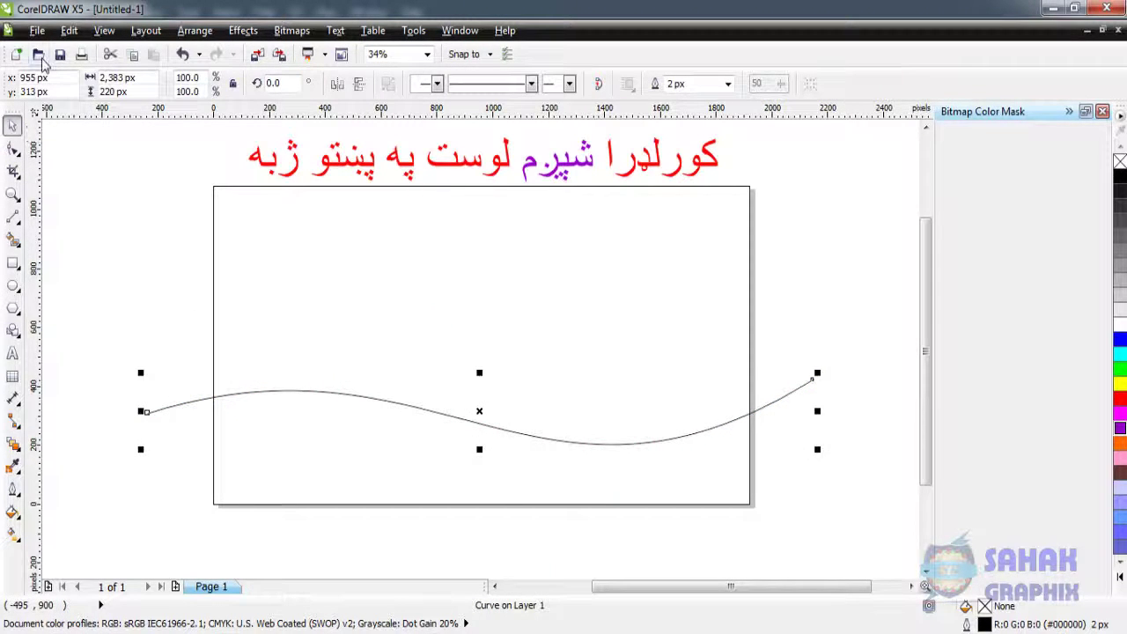
{"action": "left_click", "coordinate": [69, 30]}
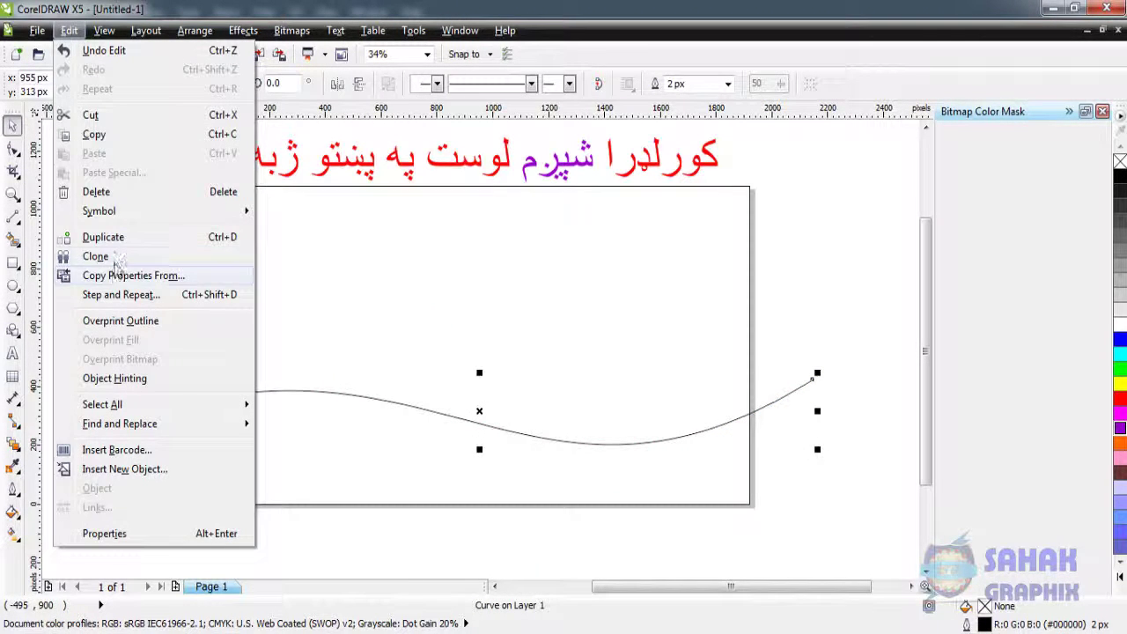
{"action": "left_click", "coordinate": [114, 240]}
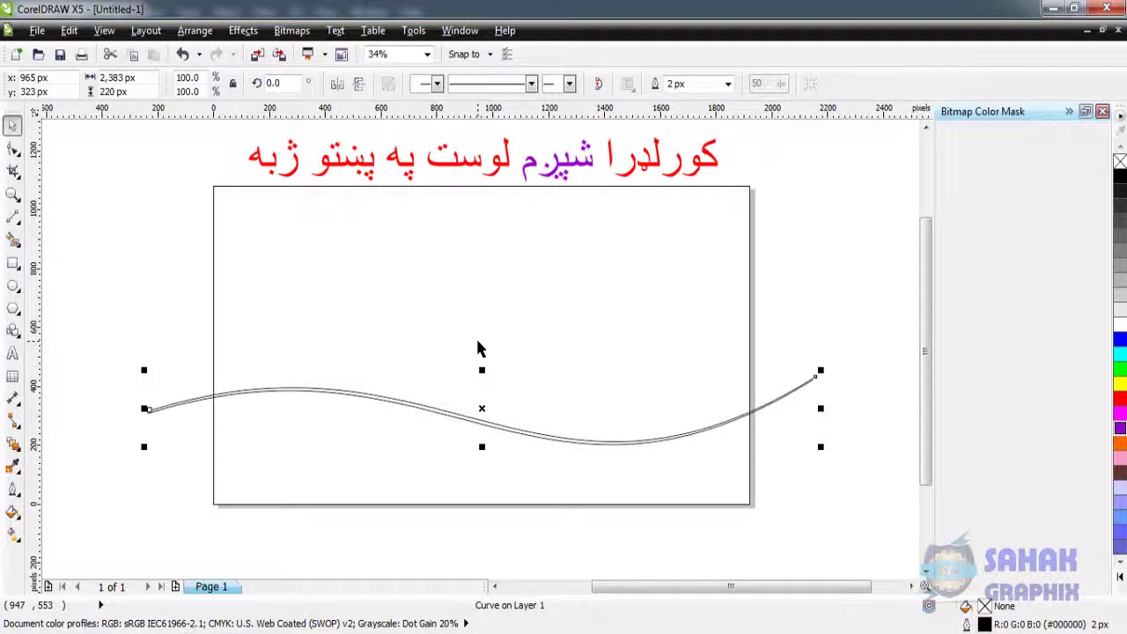
{"action": "left_click", "coordinate": [483, 410]}
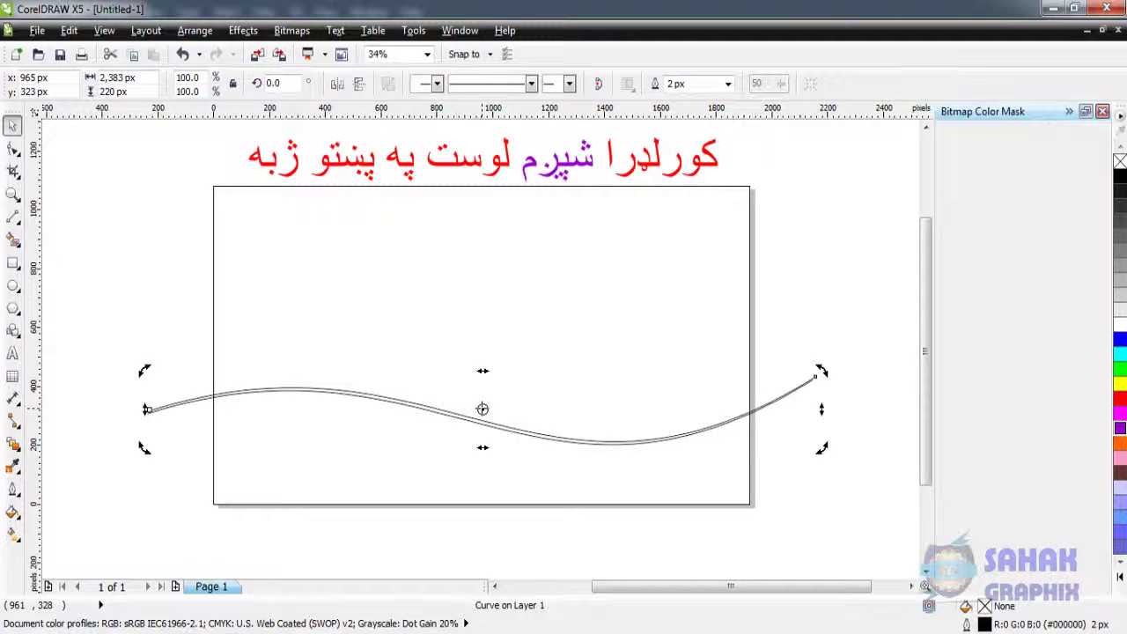
{"action": "left_click_drag", "start_coordinate": [483, 408], "coordinate": [148, 410]}
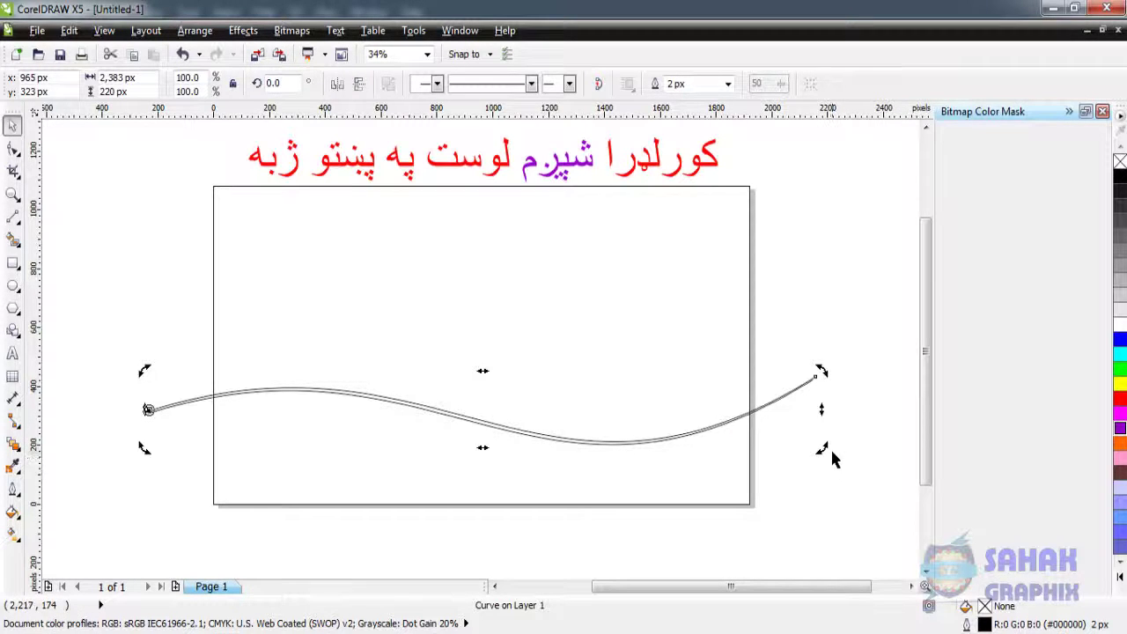
{"action": "left_click_drag", "start_coordinate": [822, 449], "coordinate": [829, 439]}
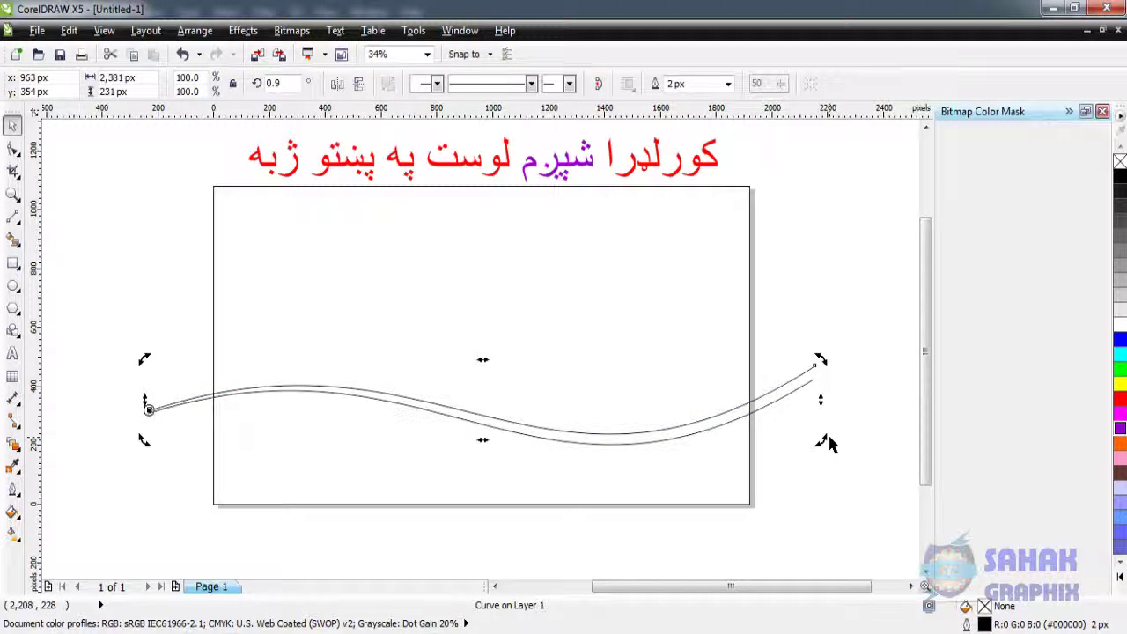
Duplicate the rotated wave curve twice, fanning the copies upward at 1.8 and 2.6 degrees
{"action": "left_click", "coordinate": [69, 32]}
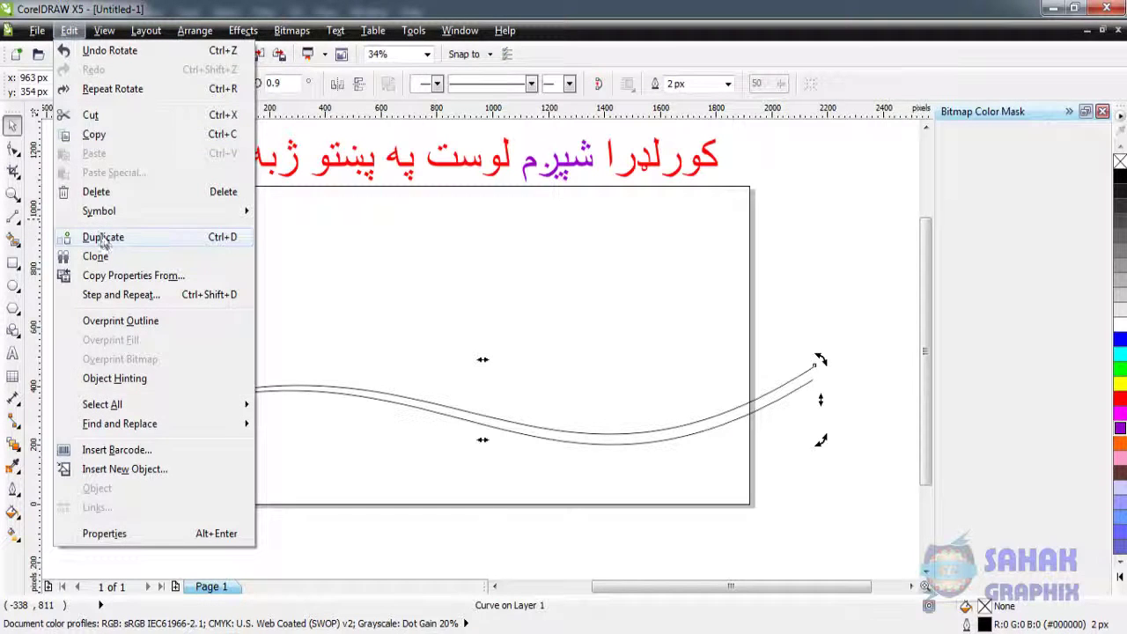
{"action": "left_click", "coordinate": [103, 239]}
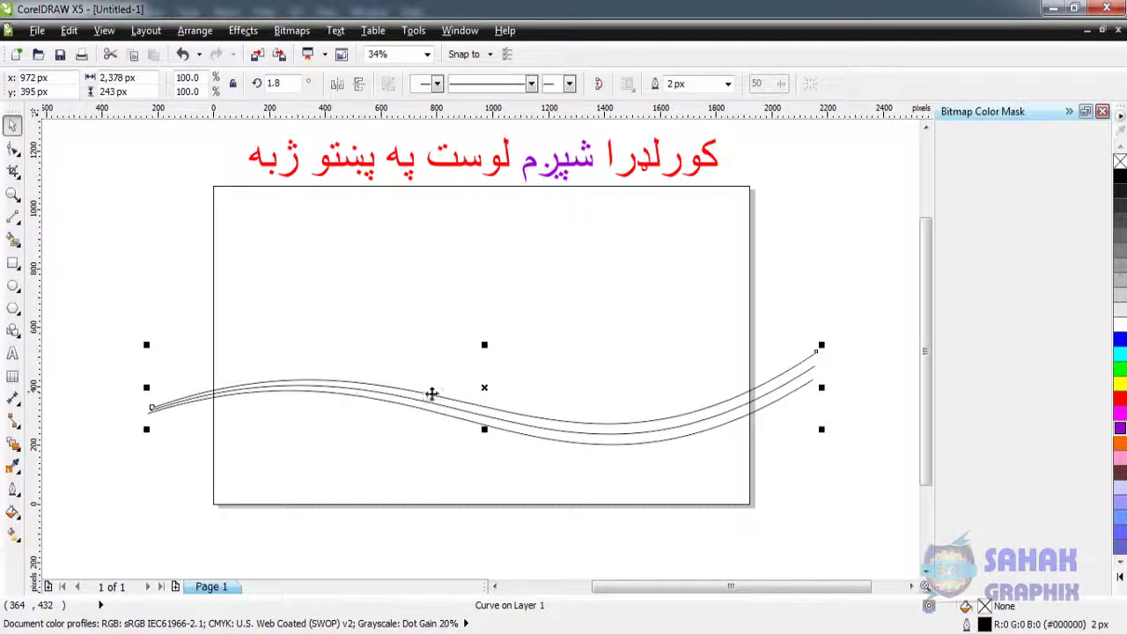
{"action": "left_click", "coordinate": [484, 388]}
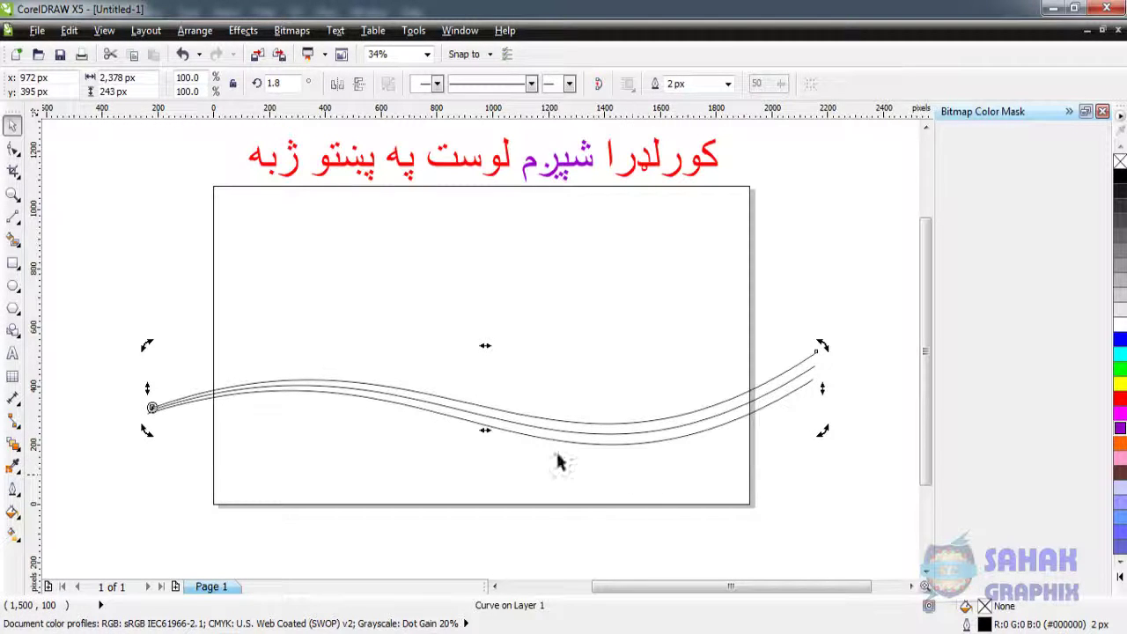
{"action": "left_click", "coordinate": [69, 30]}
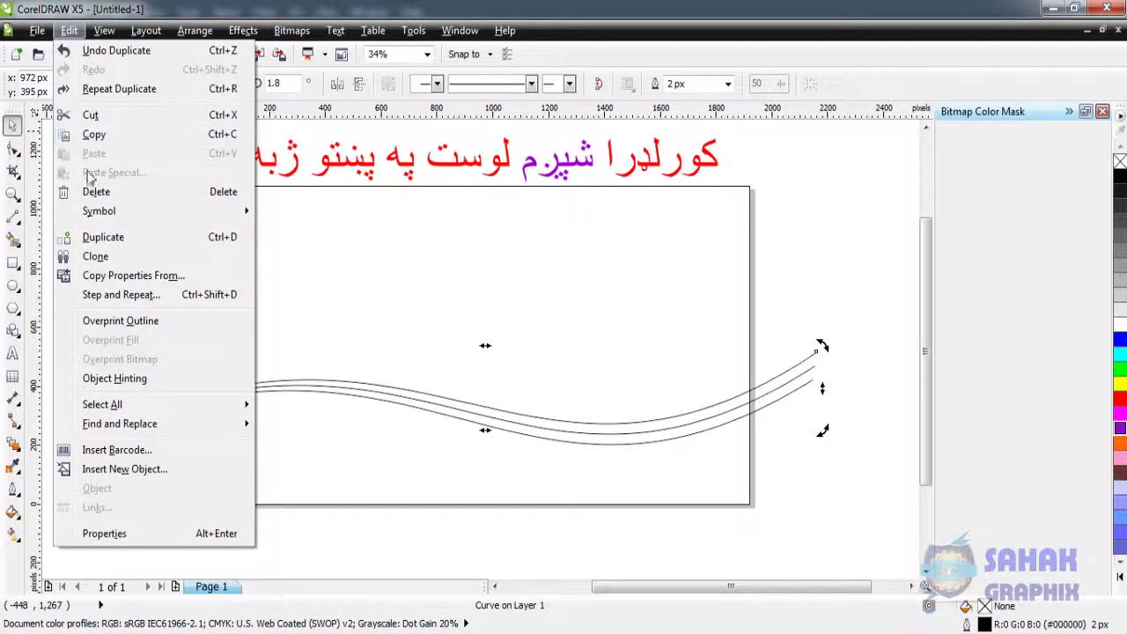
{"action": "left_click", "coordinate": [114, 245]}
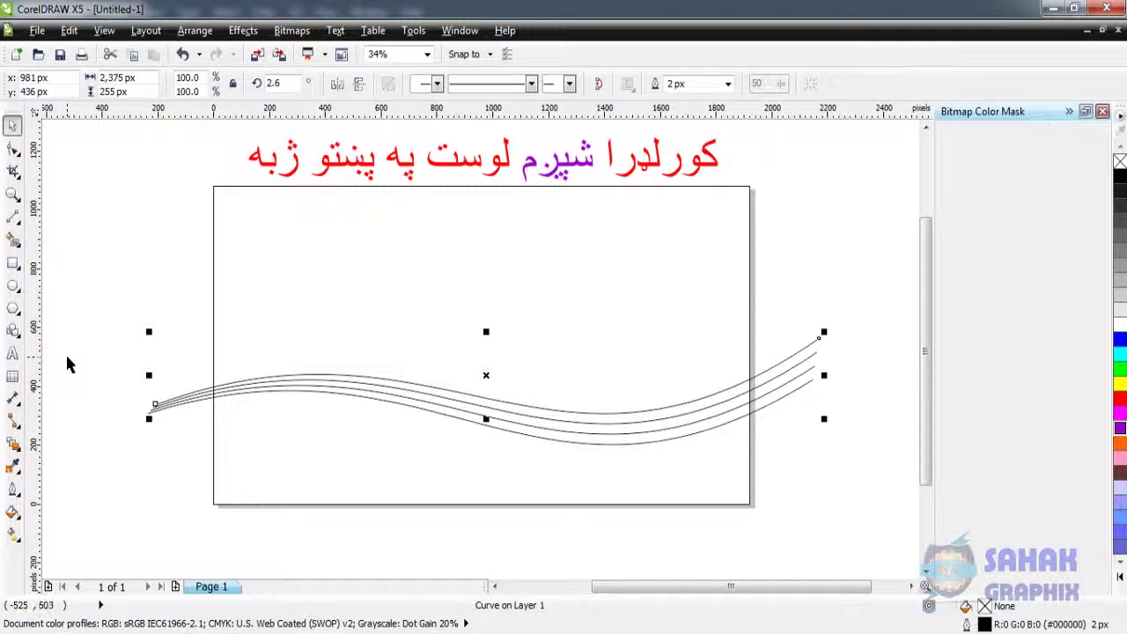
Smart Fill the area below the lowest wave and the three bands between the curves in slate blue with a 2 px outline
{"action": "left_click", "coordinate": [13, 240]}
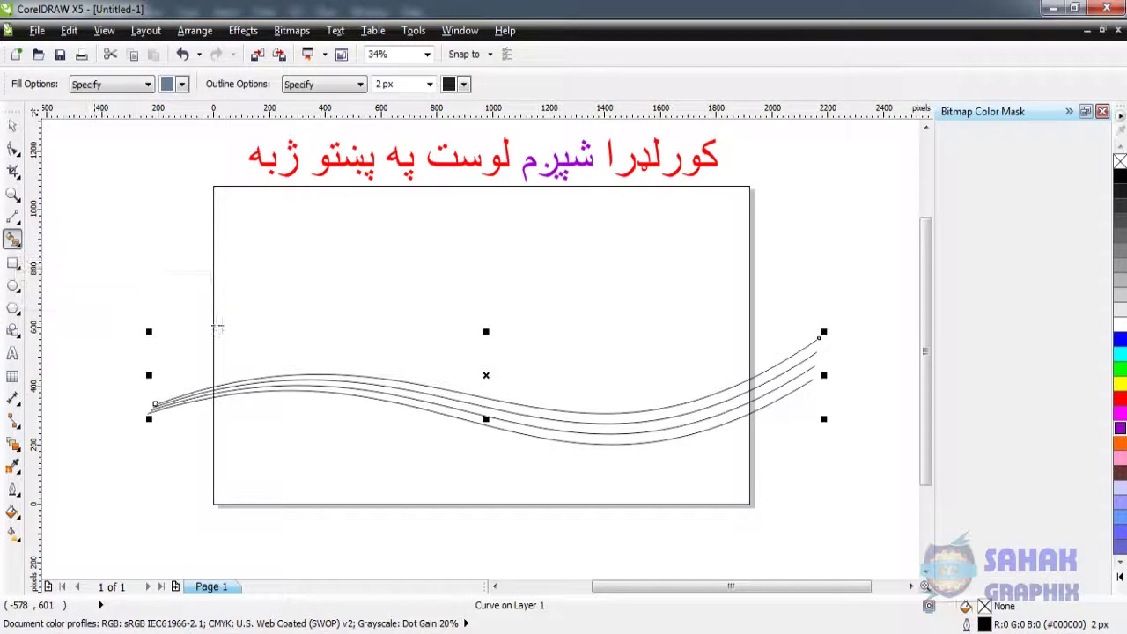
{"action": "left_click", "coordinate": [351, 443]}
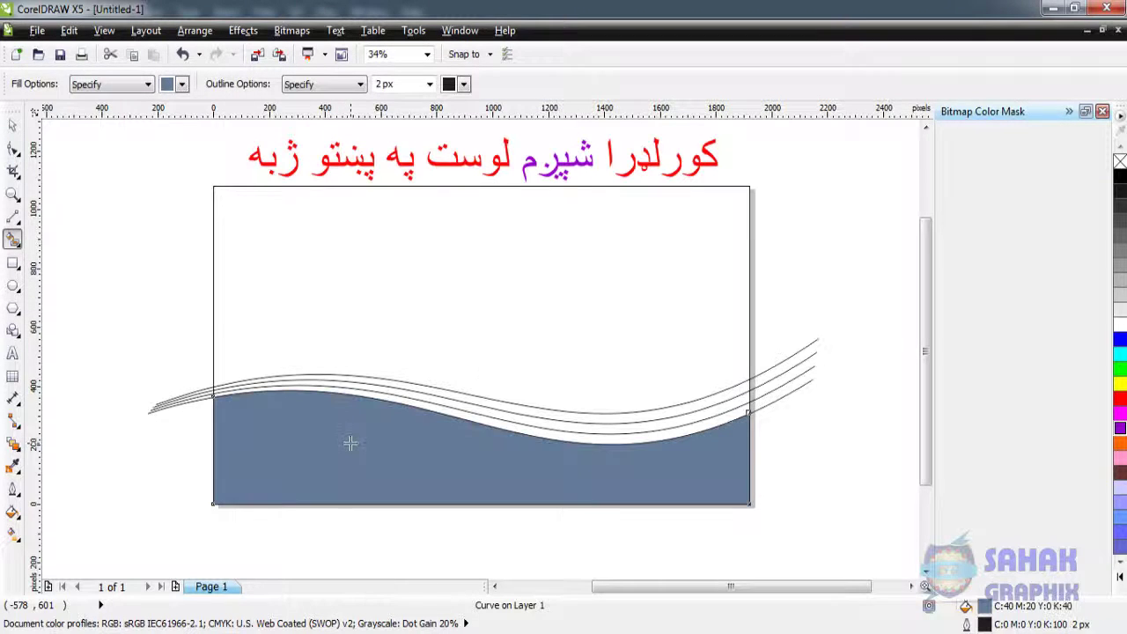
{"action": "left_click", "coordinate": [496, 423]}
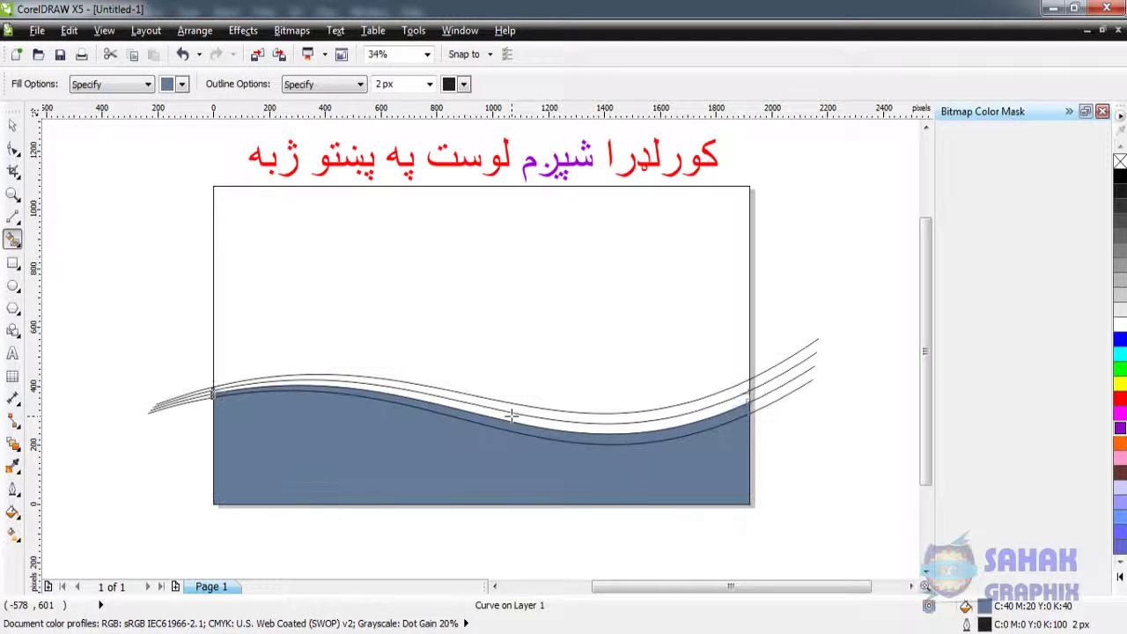
{"action": "left_click", "coordinate": [514, 411]}
{"action": "left_click", "coordinate": [518, 407]}
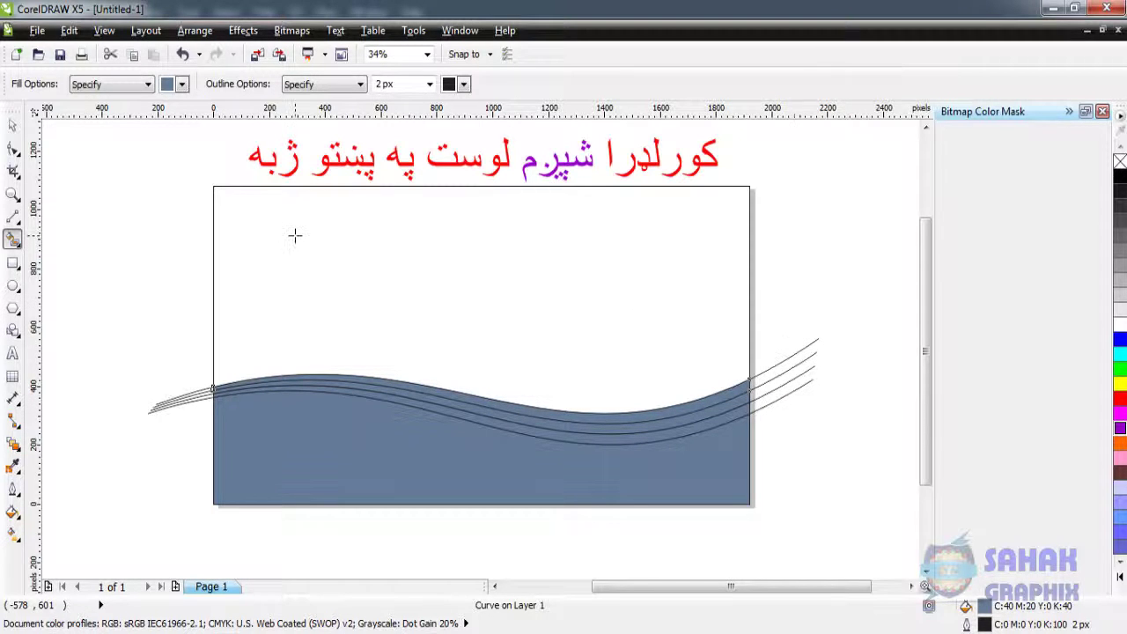
Delete the four original wave curves, keeping only the filled shapes inside the rectangle
{"action": "left_click", "coordinate": [12, 125]}
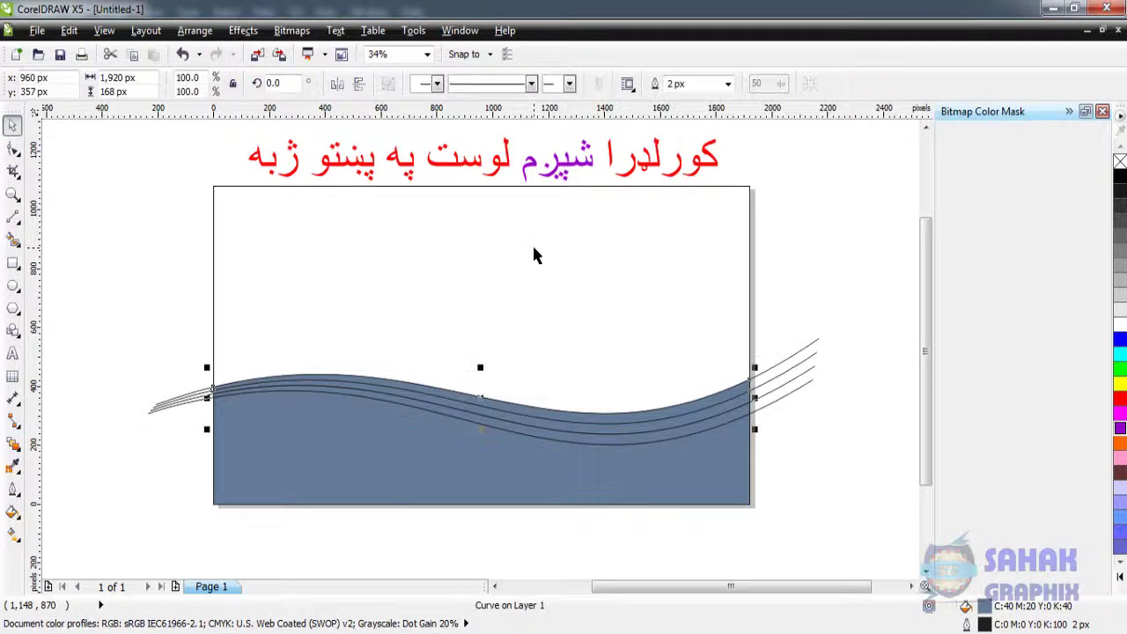
{"action": "left_click", "coordinate": [777, 368]}
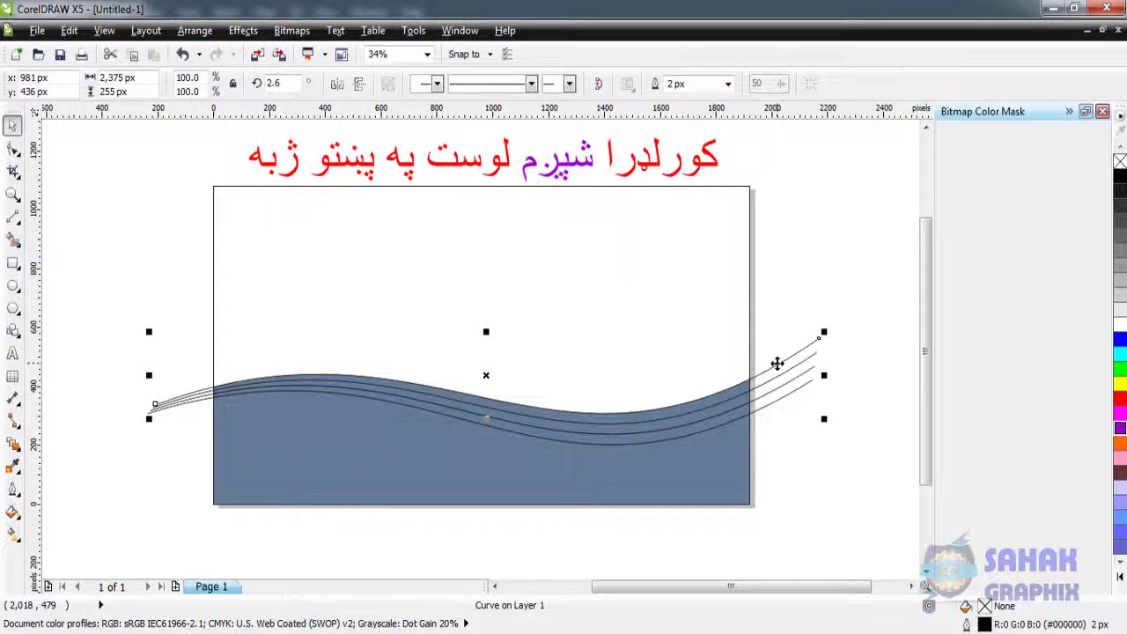
{"action": "key", "text": "Escape"}
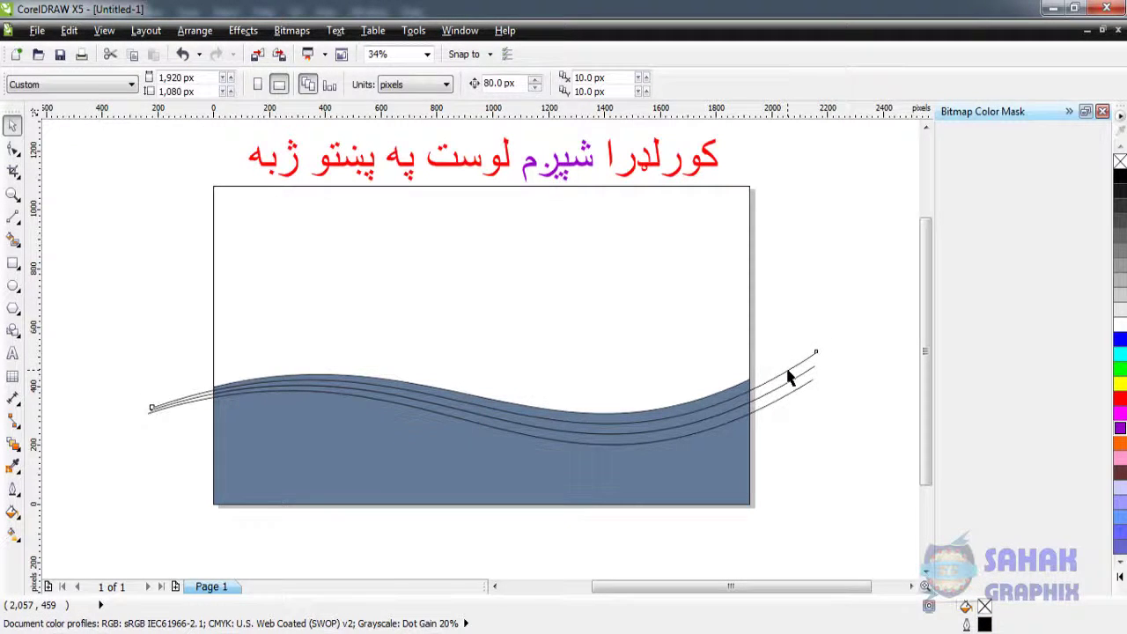
{"action": "left_click", "coordinate": [789, 377]}
{"action": "key", "text": "Escape"}
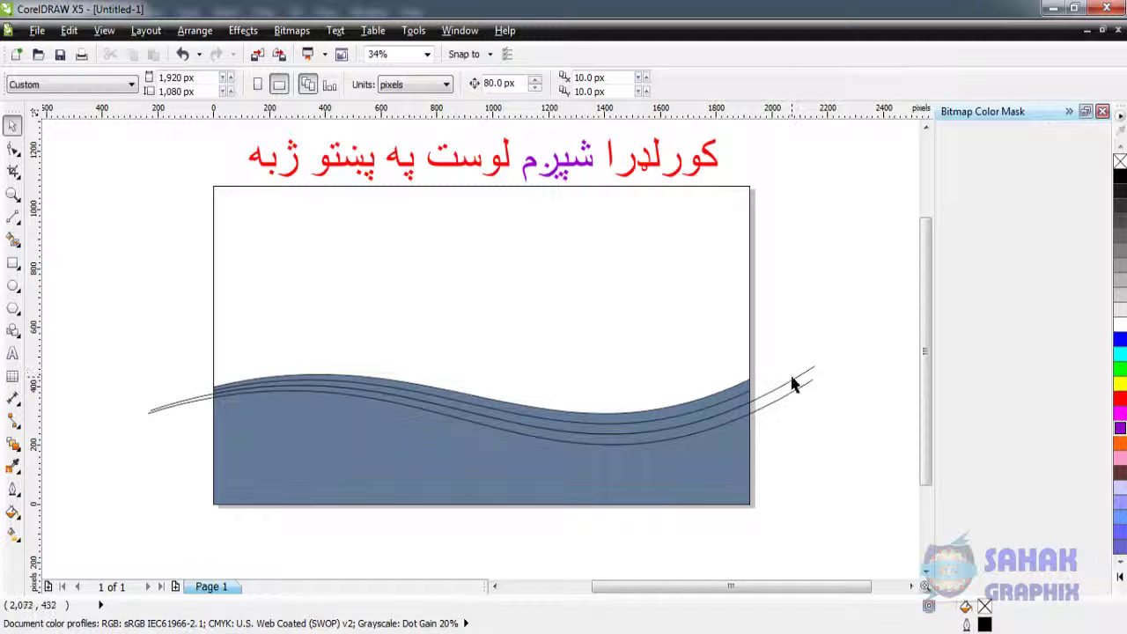
{"action": "left_click", "coordinate": [791, 379]}
{"action": "key", "text": "Escape"}
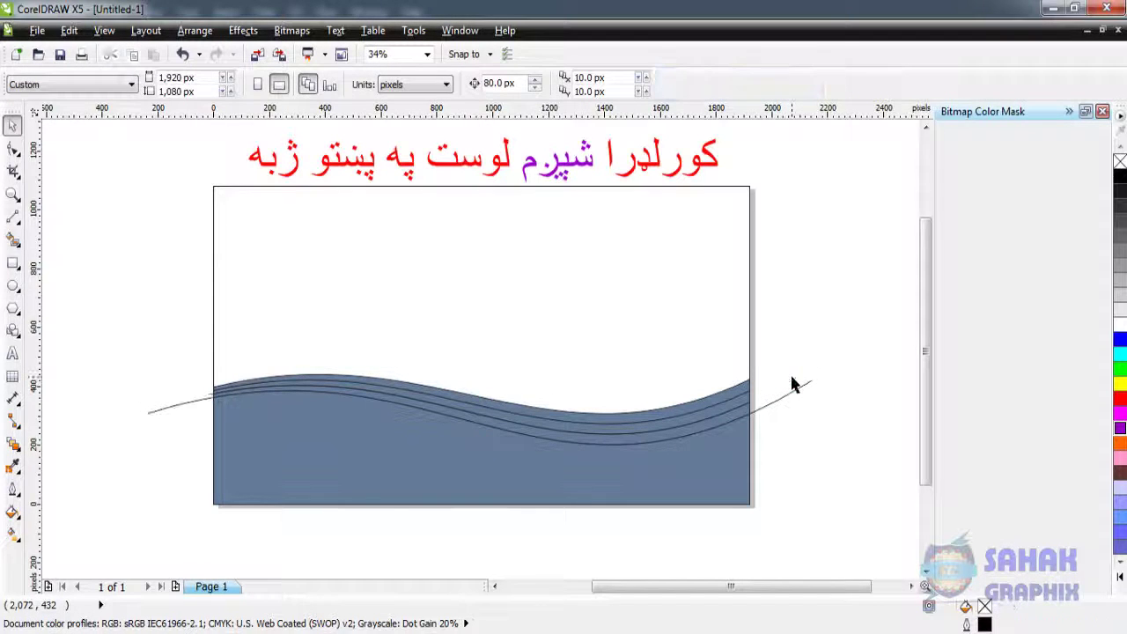
{"action": "left_click", "coordinate": [799, 387]}
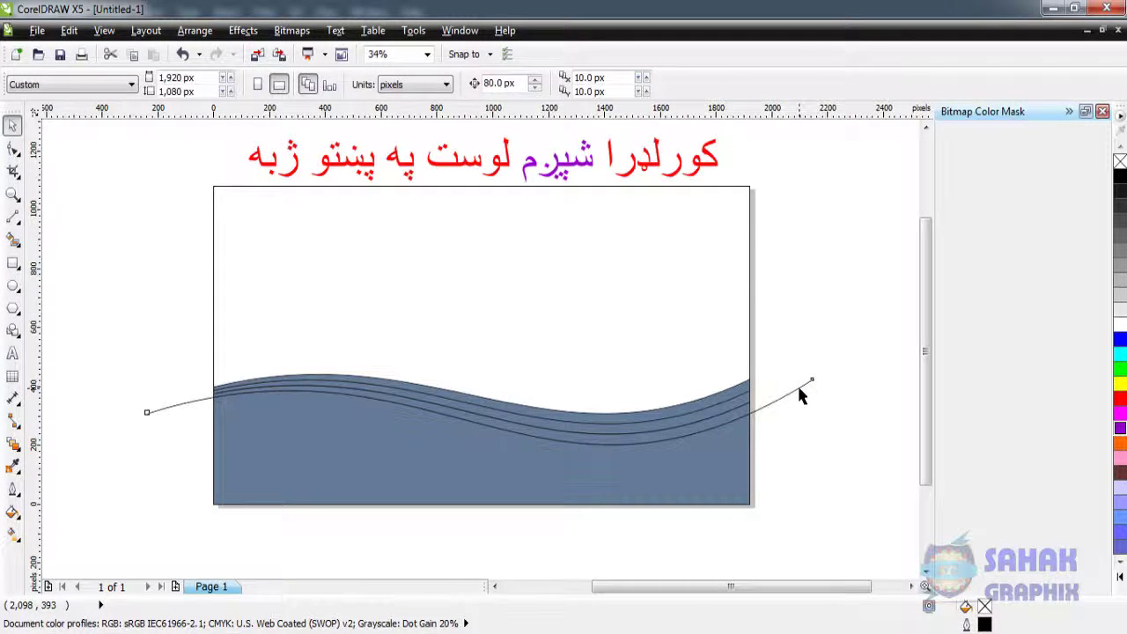
{"action": "key", "text": "Delete"}
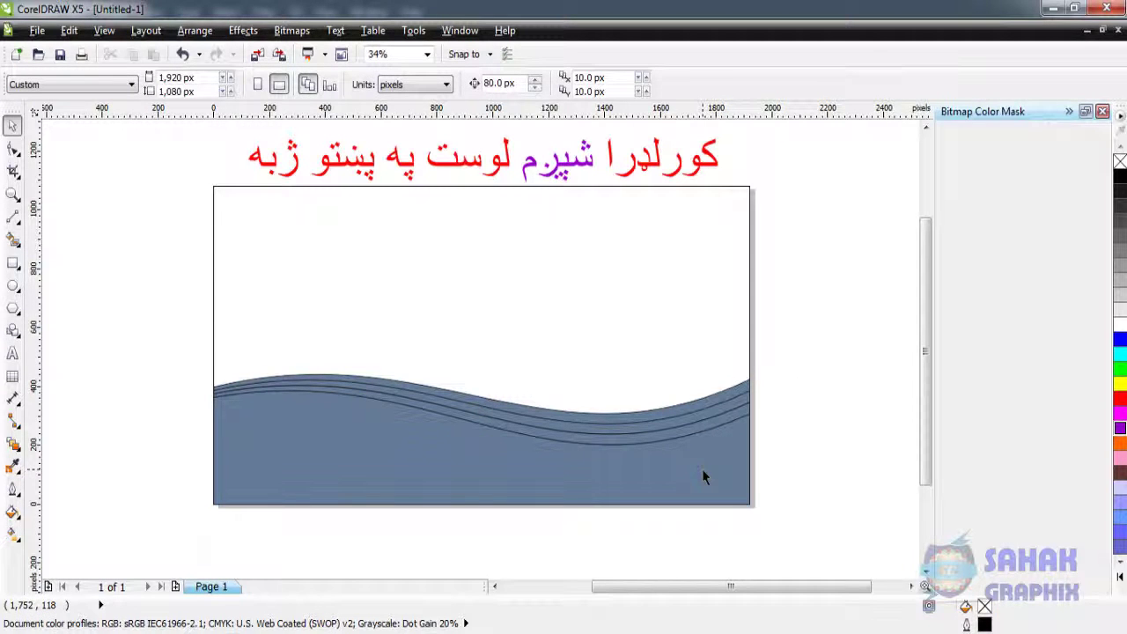
Remove the outlines from all four filled wave shapes and fill them red
{"action": "left_click_drag", "start_coordinate": [783, 332], "coordinate": [159, 519]}
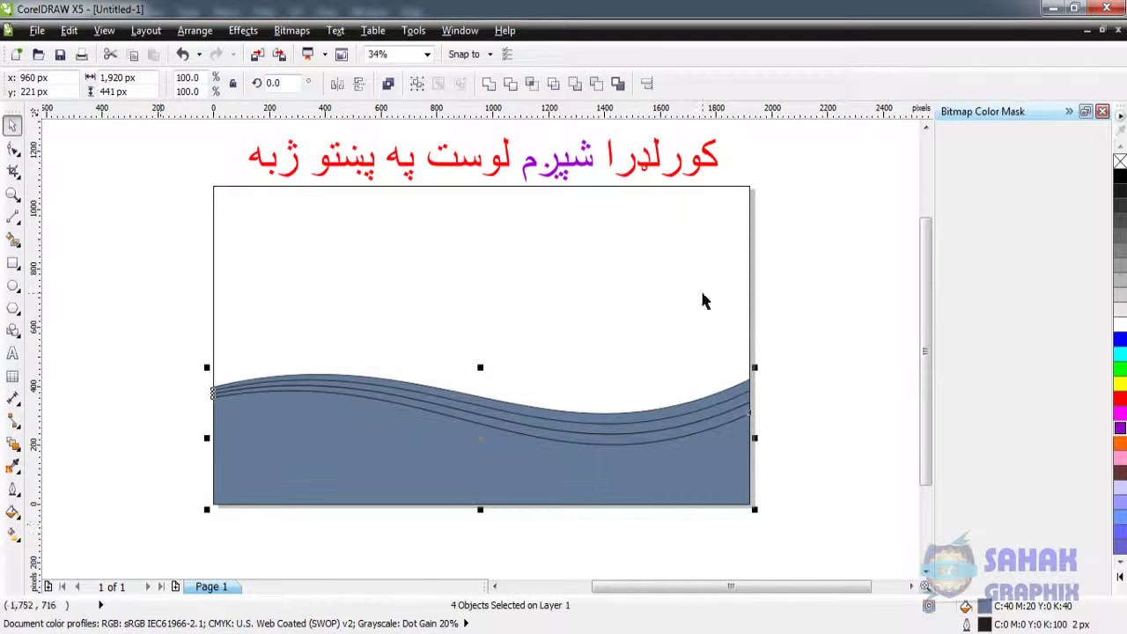
{"action": "right_click", "coordinate": [1120, 162]}
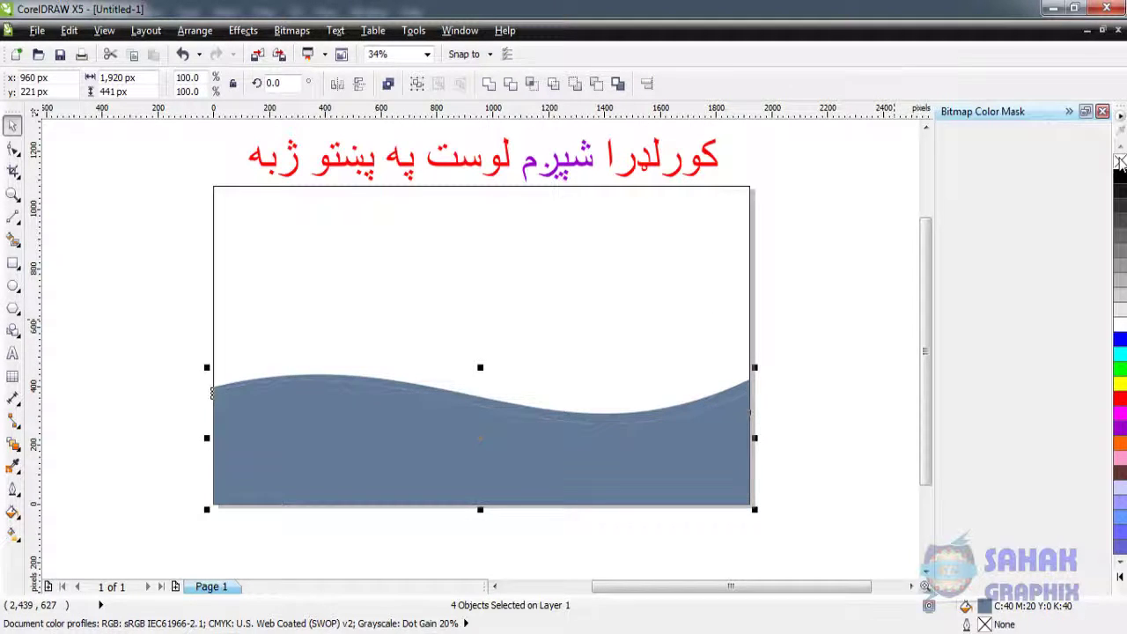
{"action": "left_click", "coordinate": [689, 487]}
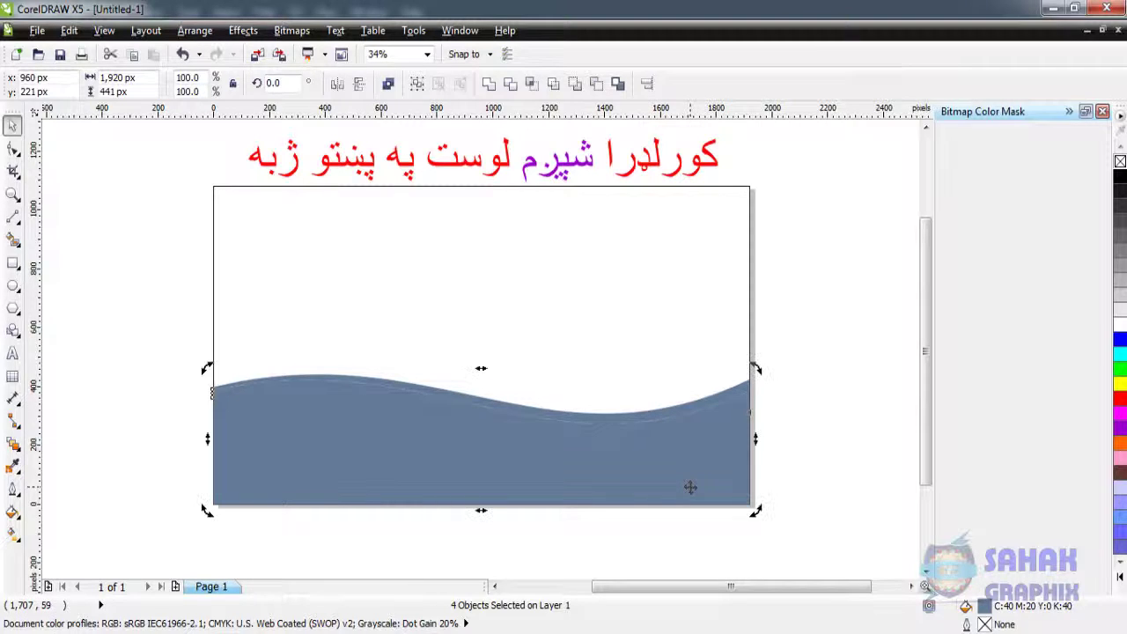
{"action": "left_click", "coordinate": [1120, 400]}
{"action": "left_click", "coordinate": [863, 363]}
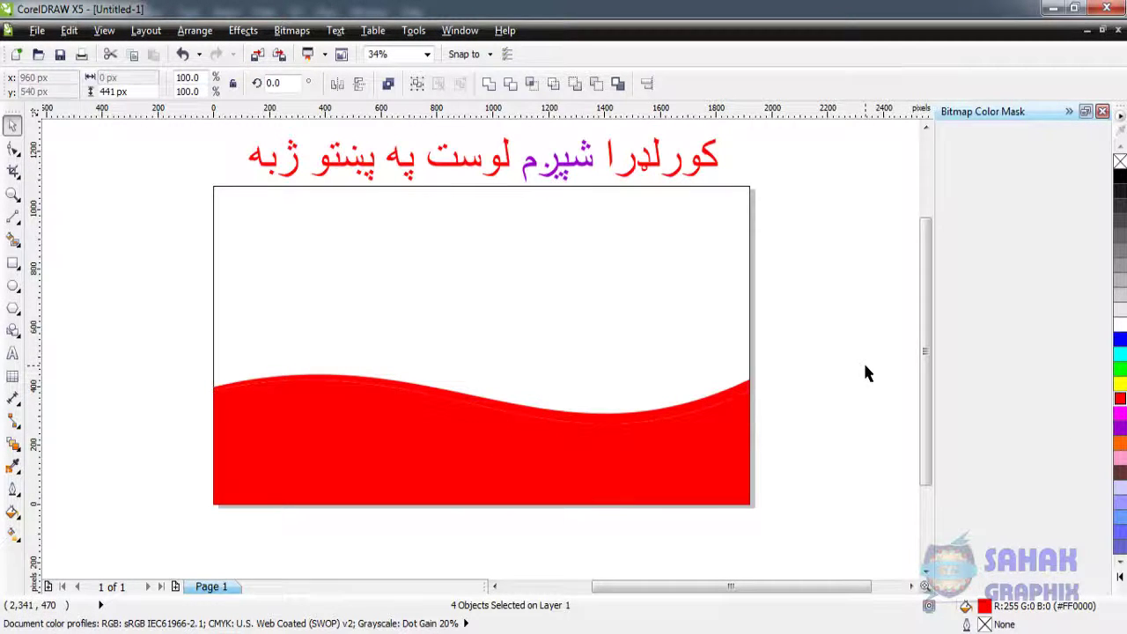
Try yellow on the uppermost wave band and magenta on the band directly below it
{"action": "left_click", "coordinate": [744, 393]}
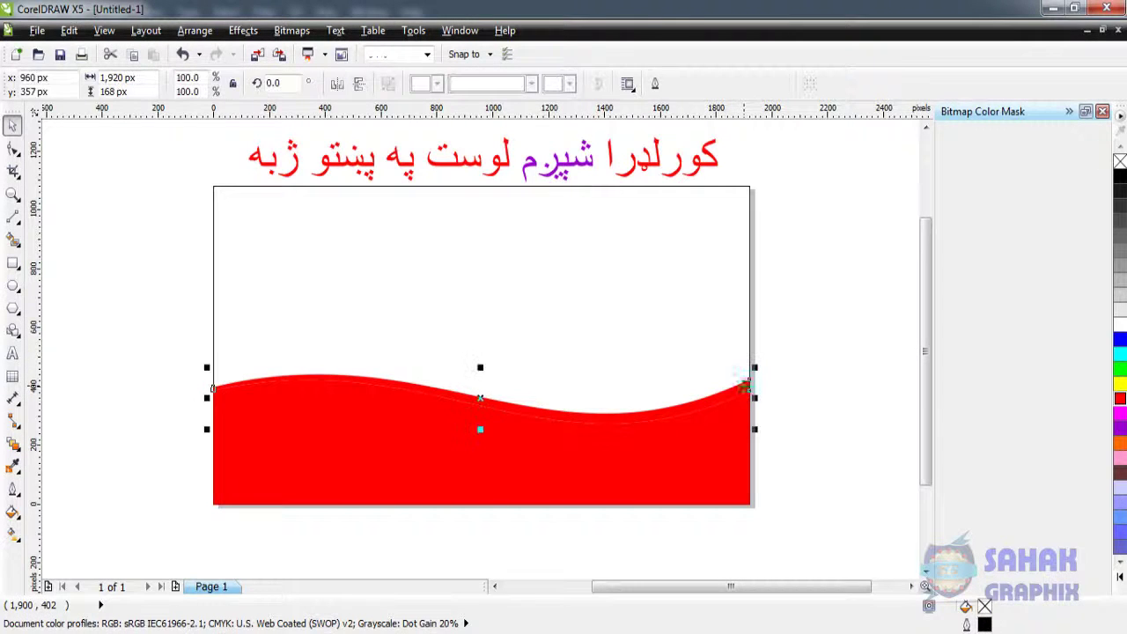
{"action": "left_click", "coordinate": [1119, 384]}
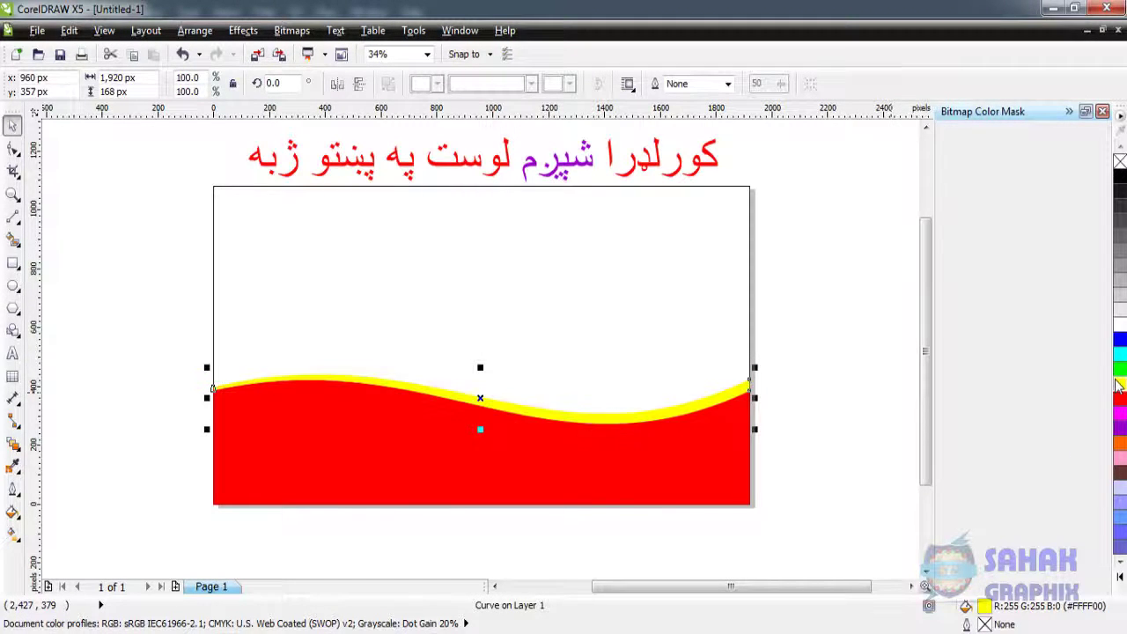
{"action": "left_click", "coordinate": [748, 409]}
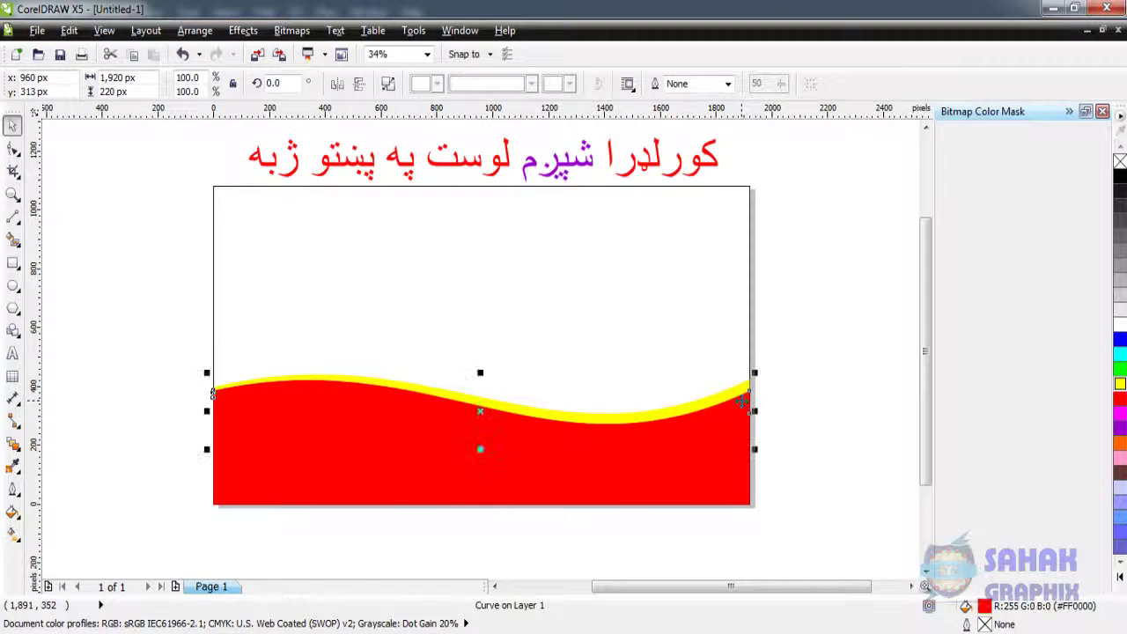
{"action": "left_click", "coordinate": [1120, 412]}
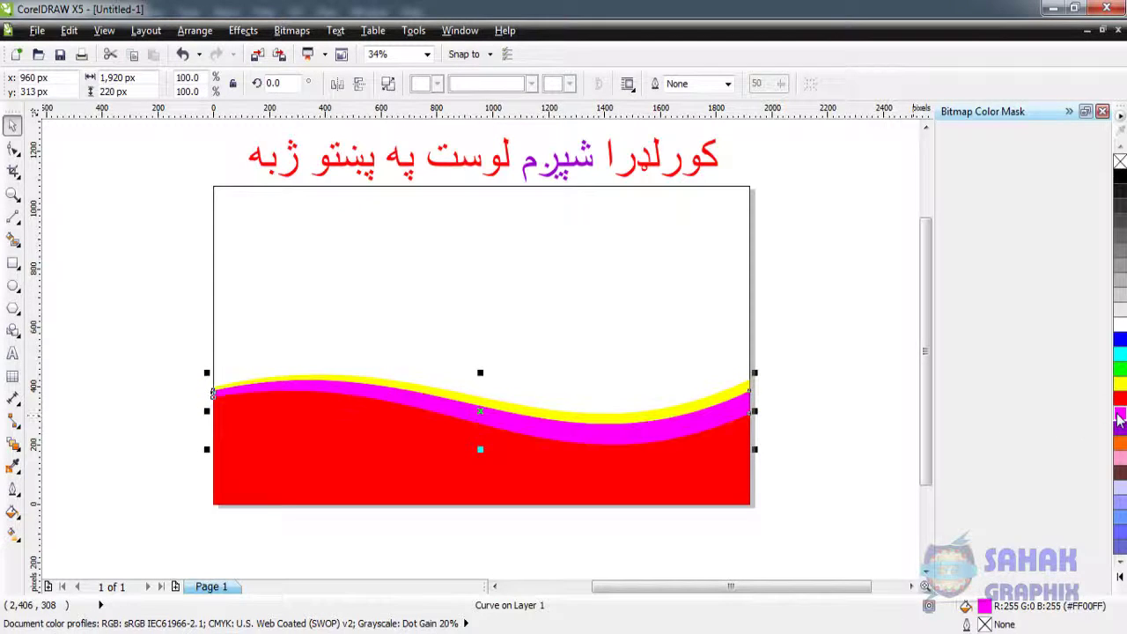
Try orange as the fill of the magenta wave band
{"action": "left_click", "coordinate": [734, 430]}
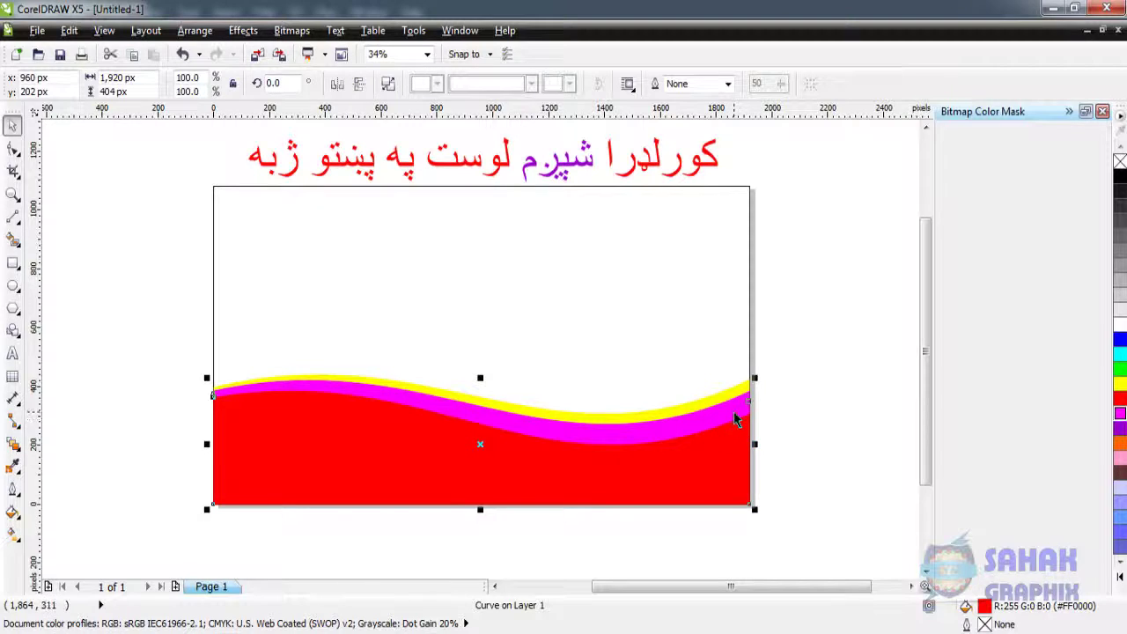
{"action": "left_click", "coordinate": [736, 417]}
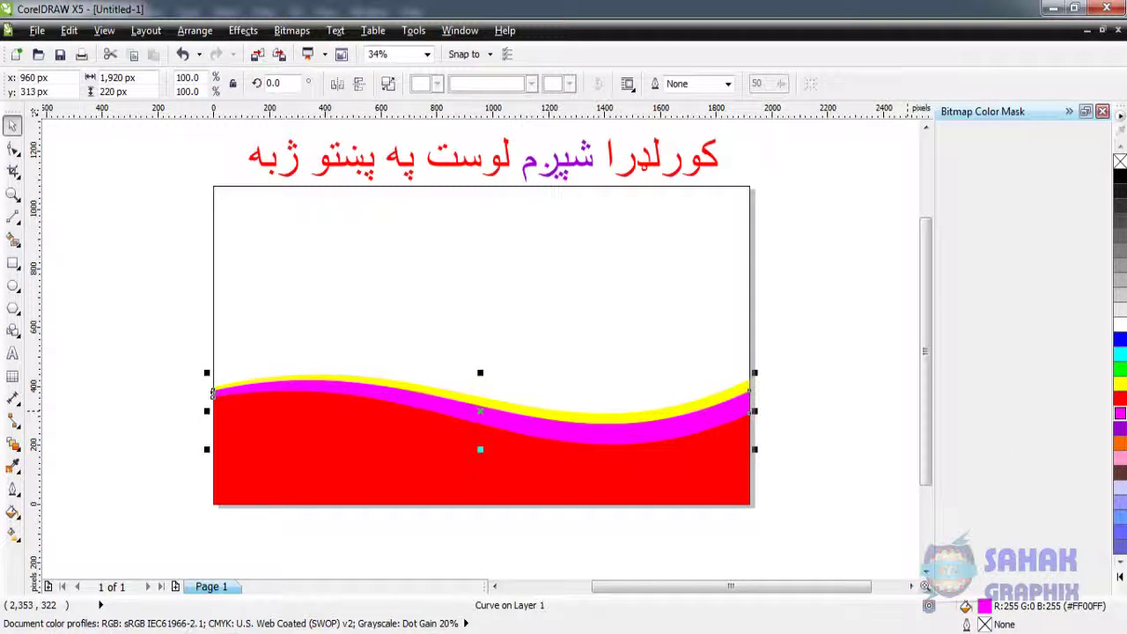
{"action": "left_click", "coordinate": [1120, 444]}
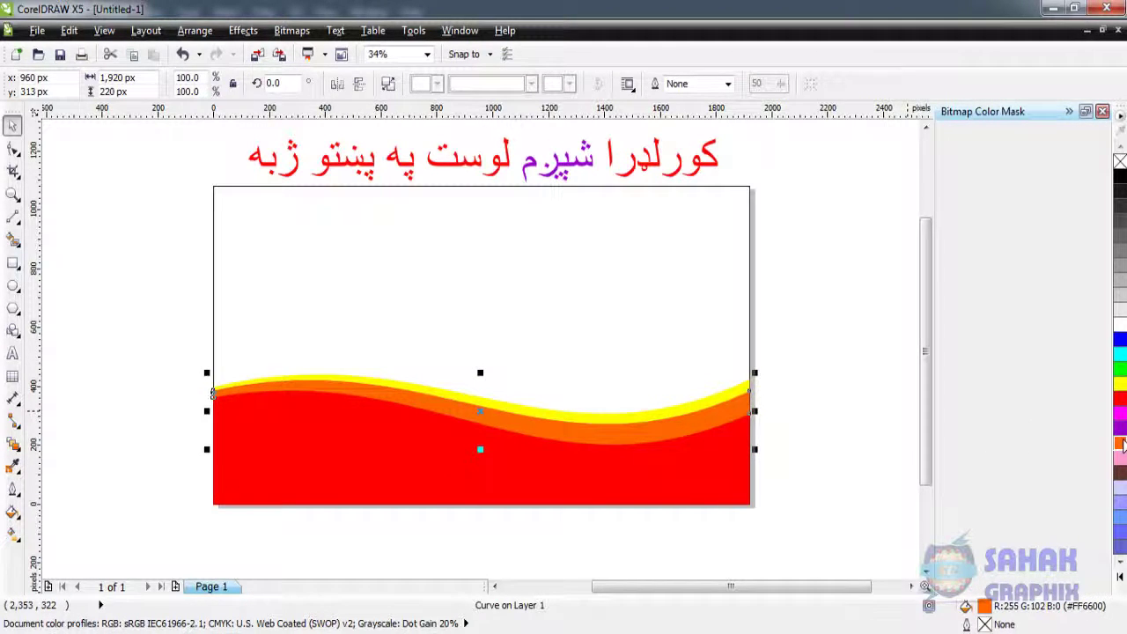
Recolour the uppermost wave band blue and the band directly below it magenta
{"action": "left_click", "coordinate": [649, 416]}
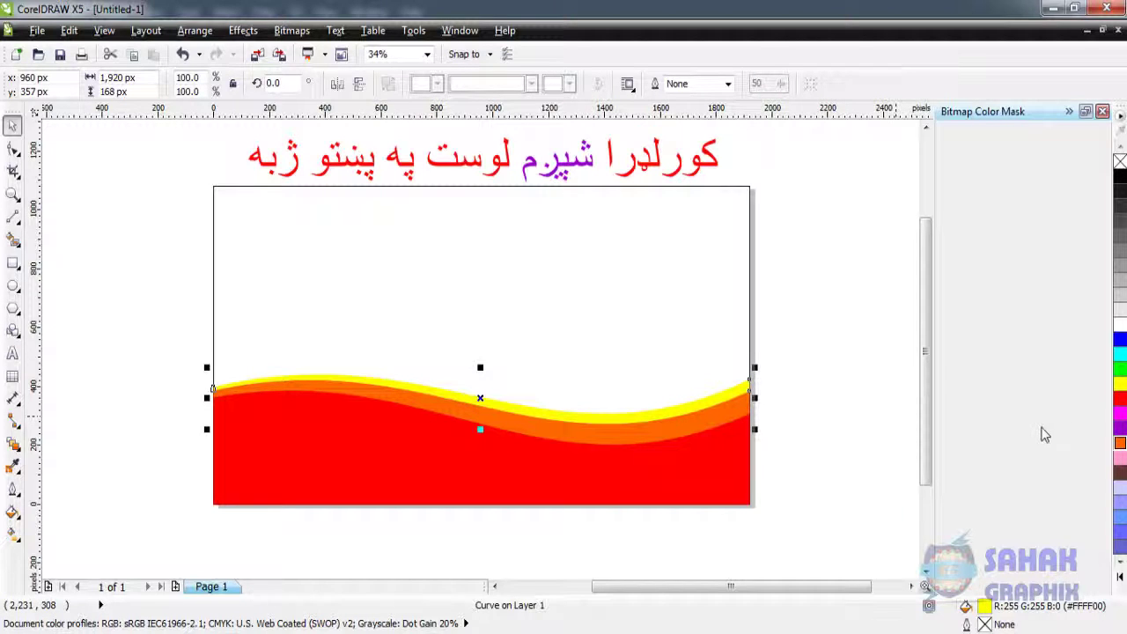
{"action": "left_click", "coordinate": [1121, 341]}
{"action": "left_click", "coordinate": [719, 419]}
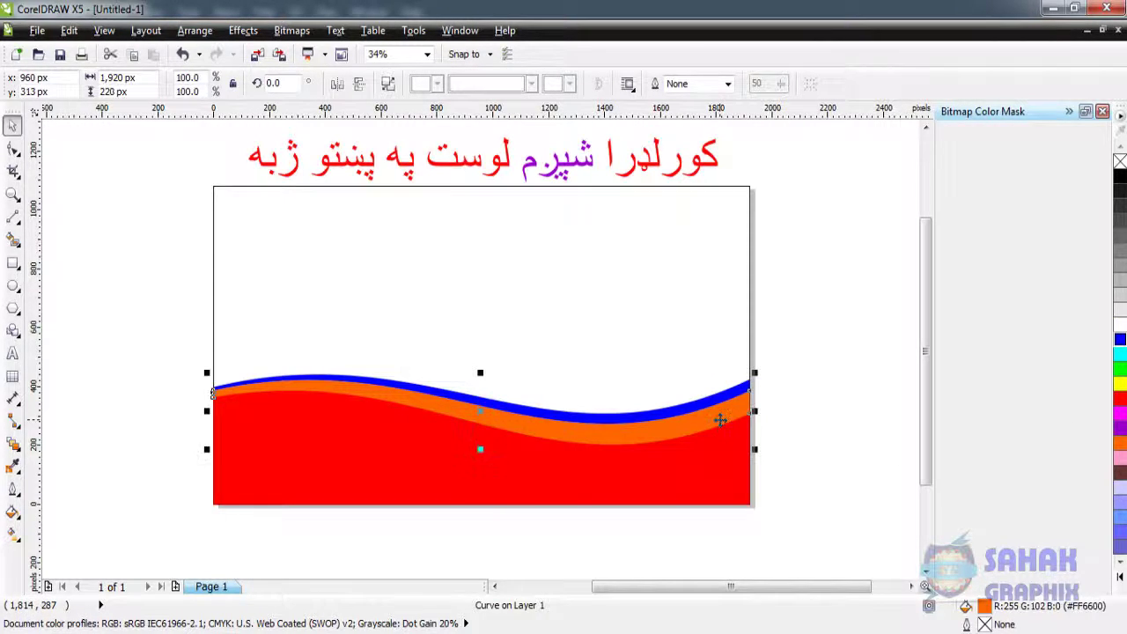
{"action": "left_click", "coordinate": [1118, 419]}
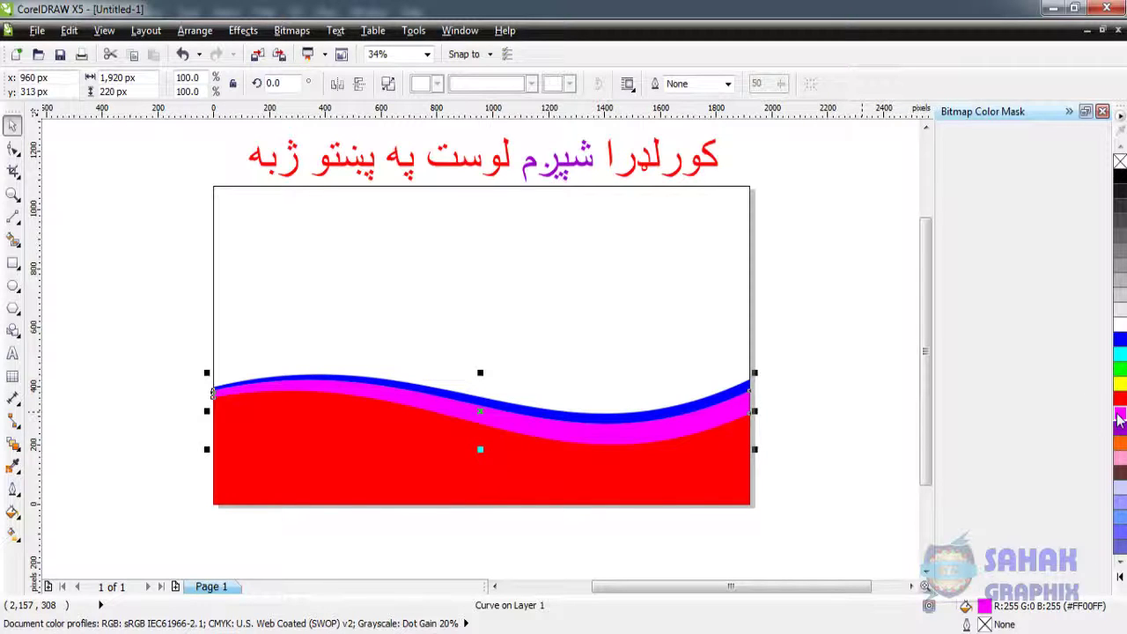
Fill the large area below the wave bands with green and deselect it
{"action": "left_click", "coordinate": [681, 468]}
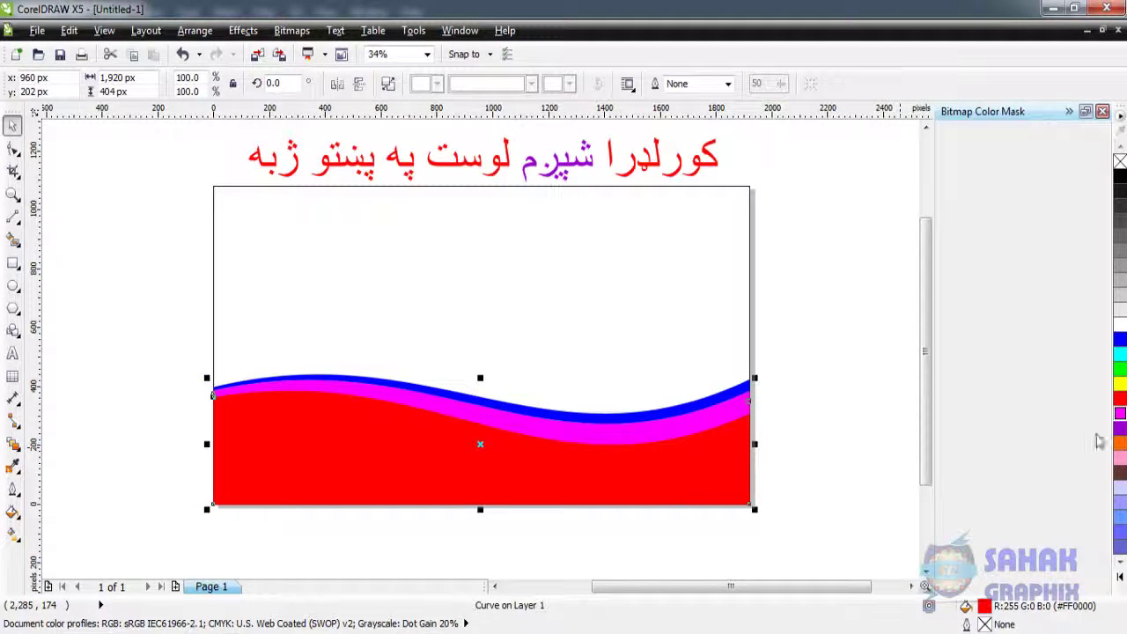
{"action": "left_click", "coordinate": [1119, 375]}
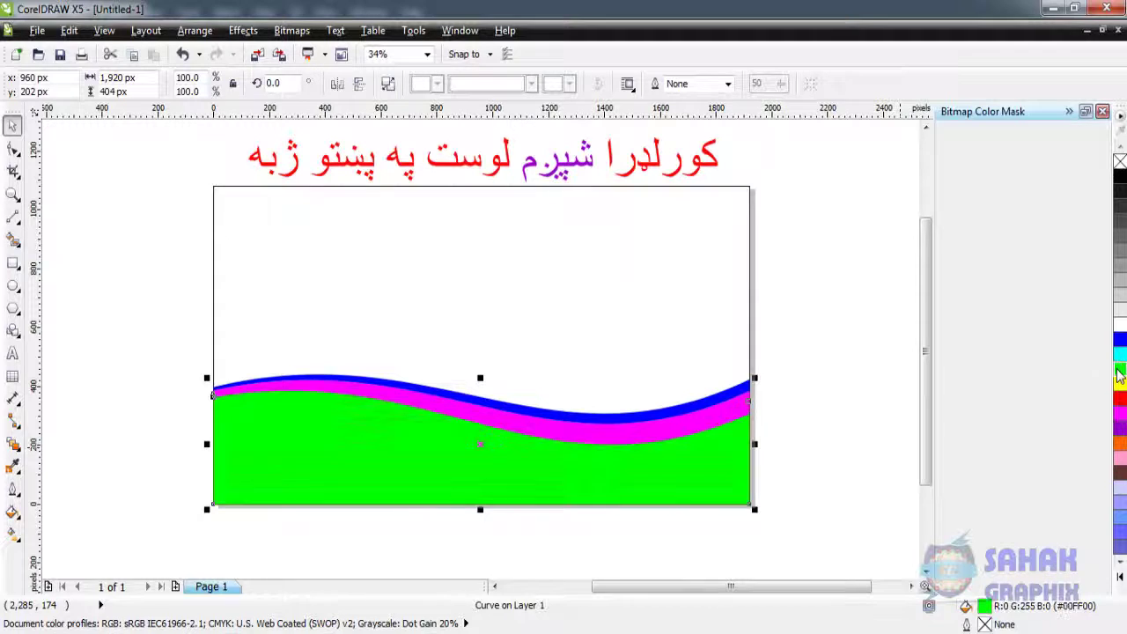
{"action": "left_click", "coordinate": [809, 408]}
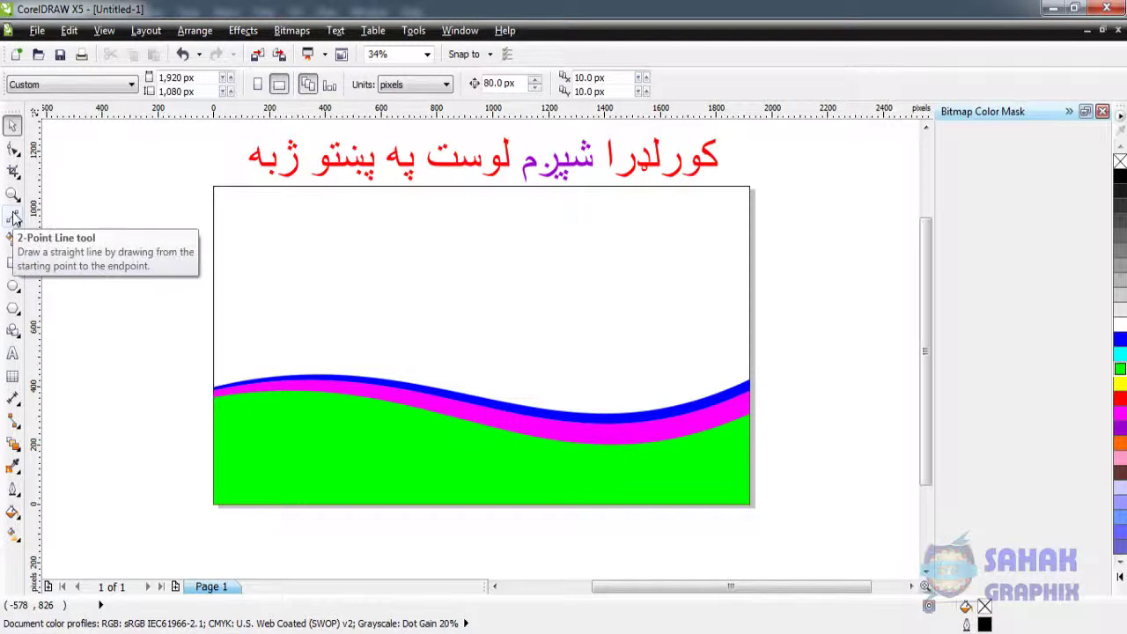
Draw an ellipse of about 974 × 965 px overlapping the rectangle's lower-left corner and the left part of the waves
{"action": "left_click", "coordinate": [12, 286]}
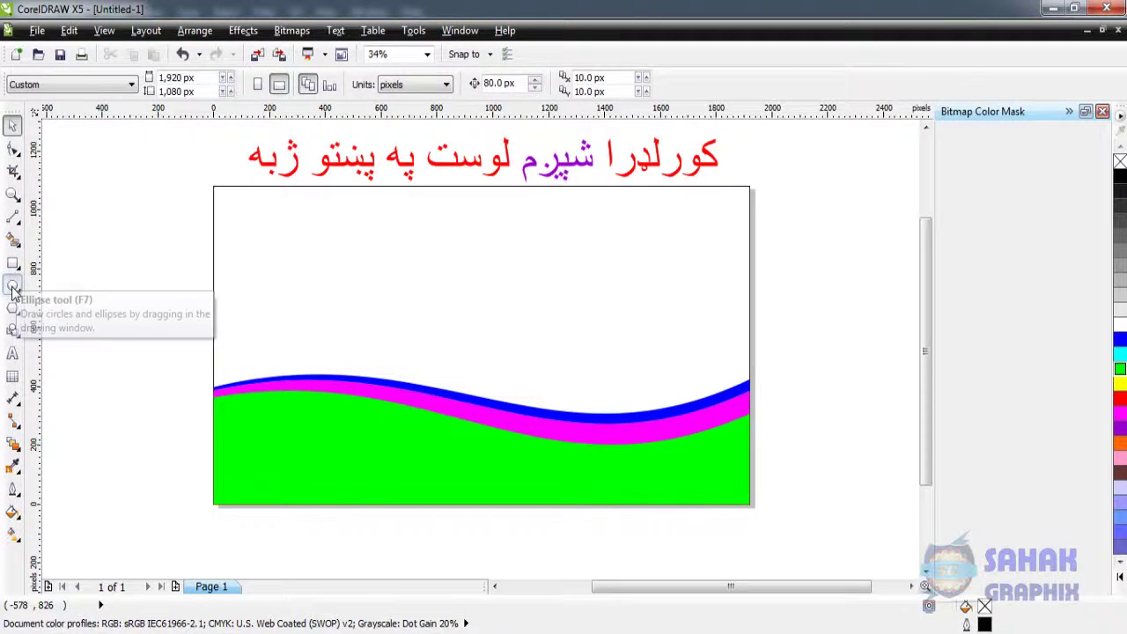
{"action": "left_click_drag", "start_coordinate": [155, 300], "coordinate": [428, 507]}
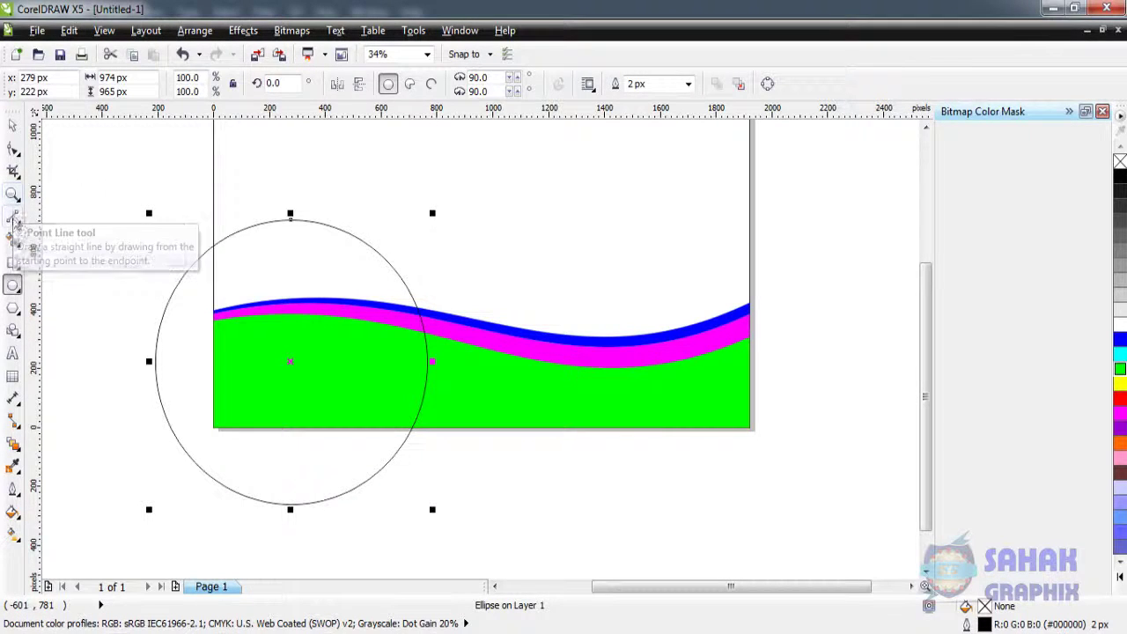
Smart Fill the ellipse's overlap with the rectangle in blue-grey: the cap, the wave bands and the area below them
{"action": "left_click", "coordinate": [12, 240]}
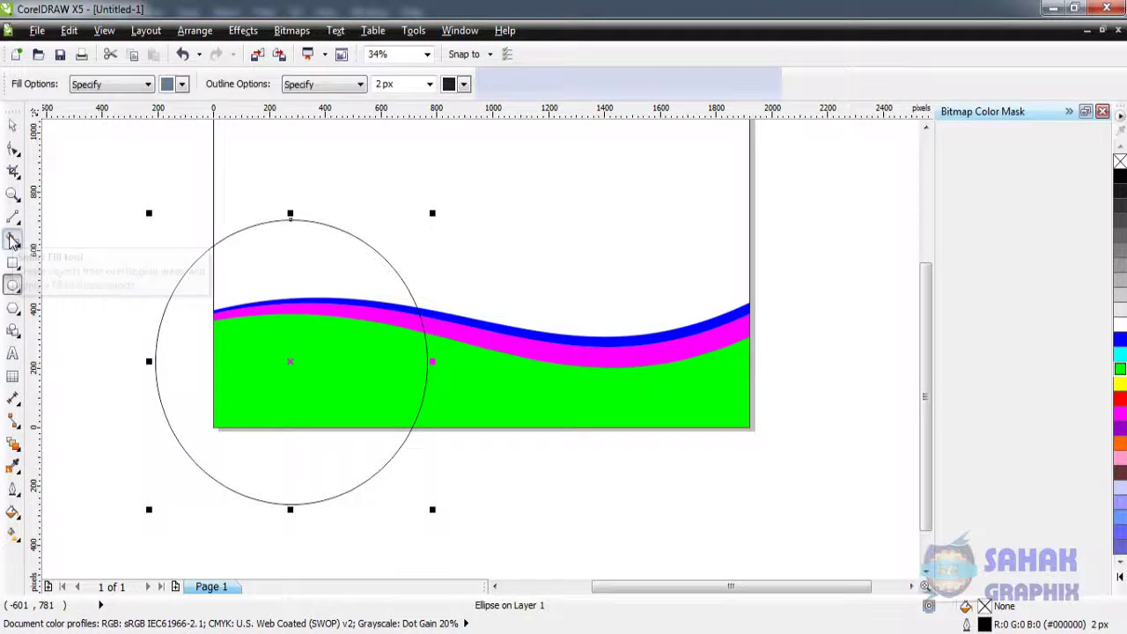
{"action": "left_click", "coordinate": [309, 261]}
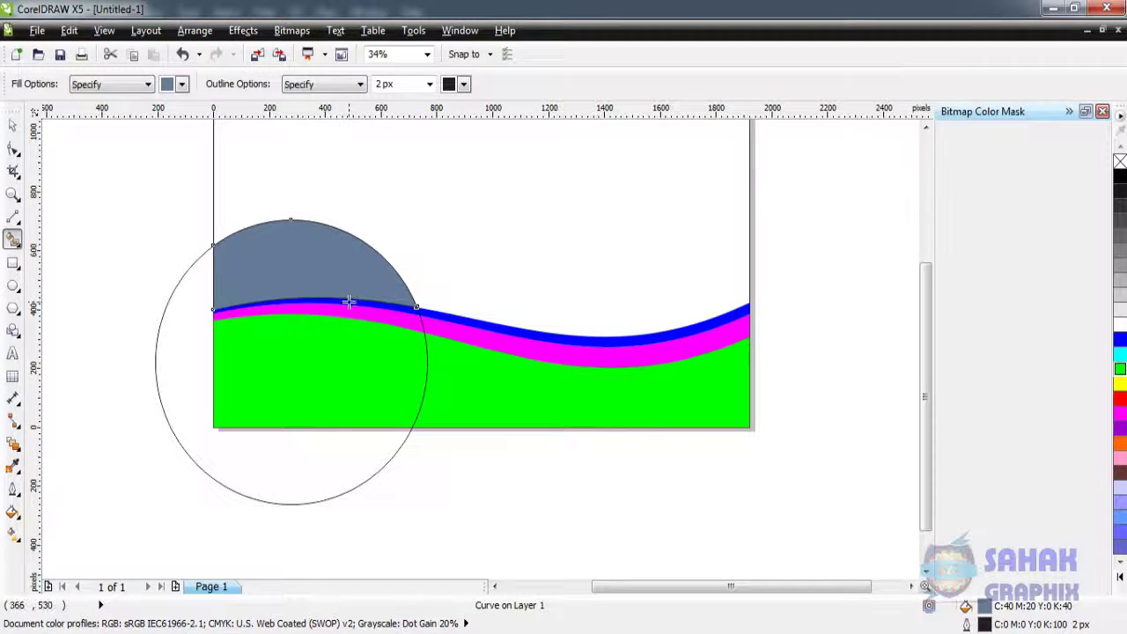
{"action": "left_click", "coordinate": [349, 302]}
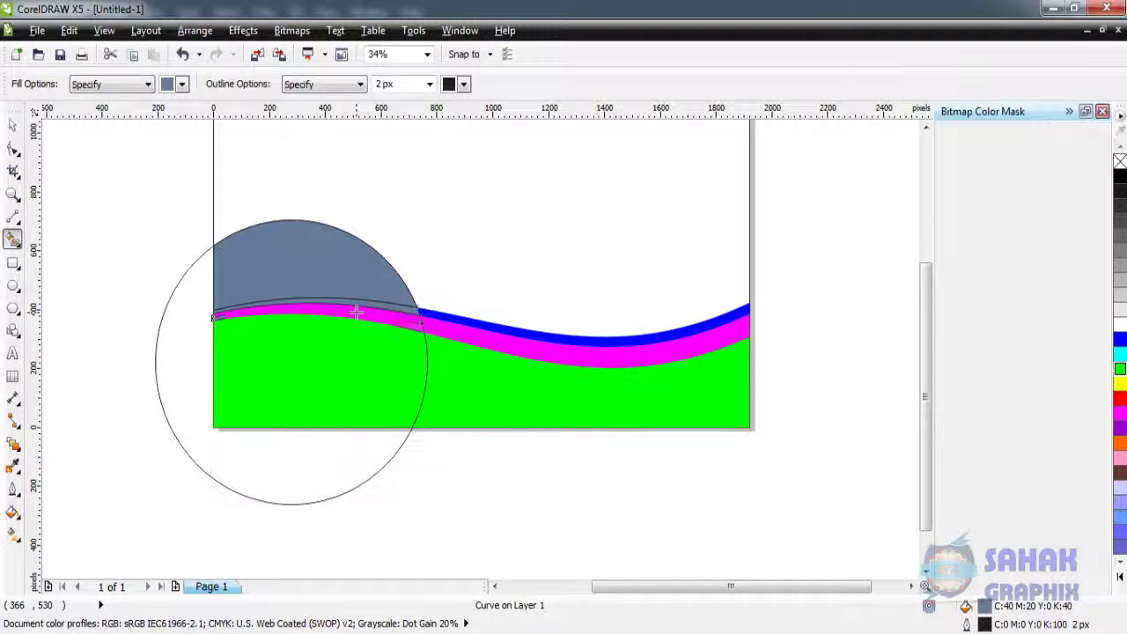
{"action": "left_click", "coordinate": [357, 317]}
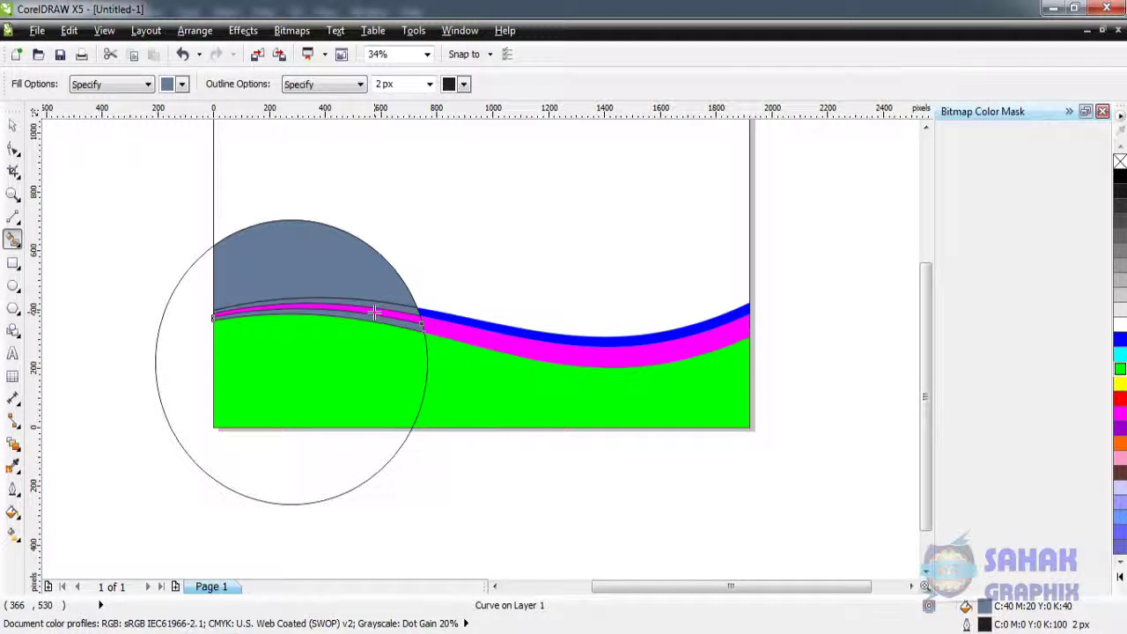
{"action": "left_click", "coordinate": [374, 311]}
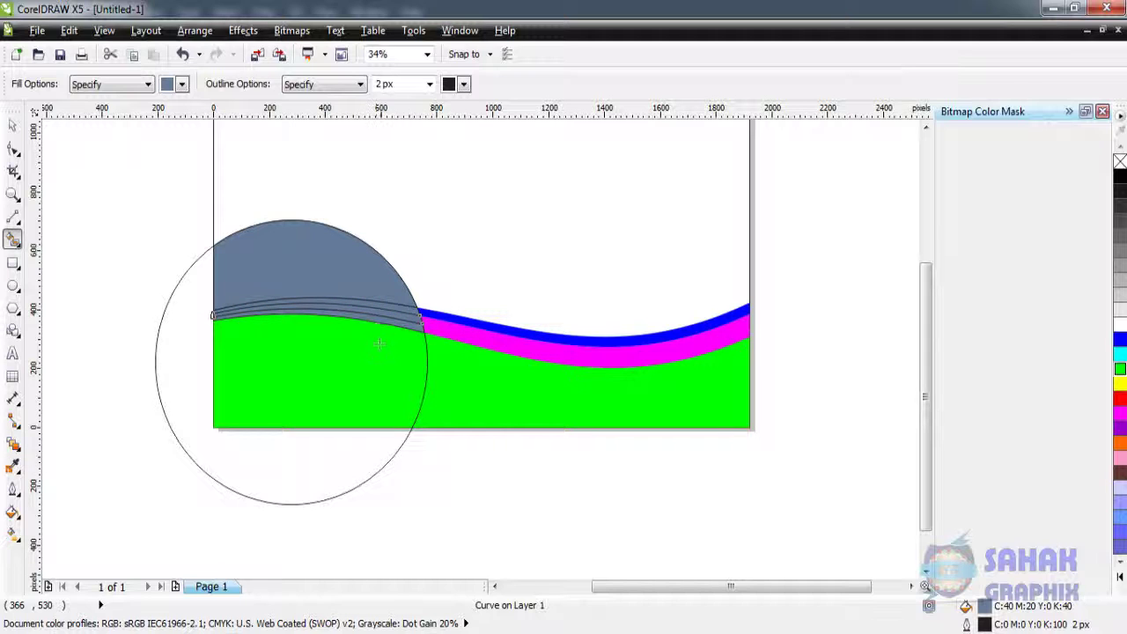
{"action": "left_click", "coordinate": [380, 347]}
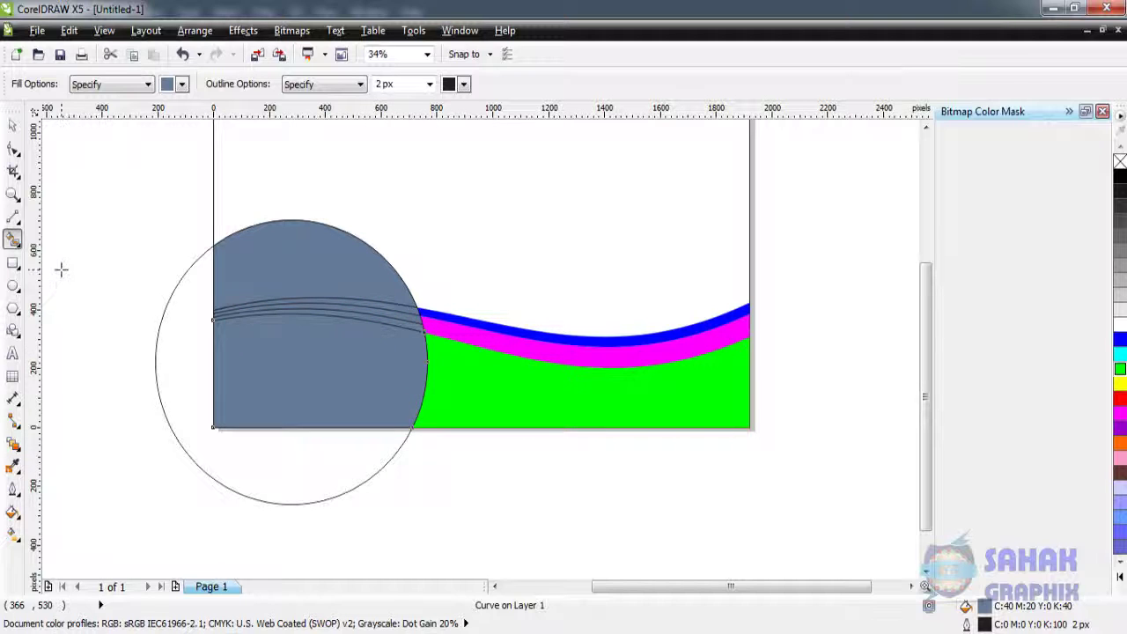
Delete the original ellipse outline, leaving the blue-grey filled pieces in place
{"action": "left_click", "coordinate": [13, 125]}
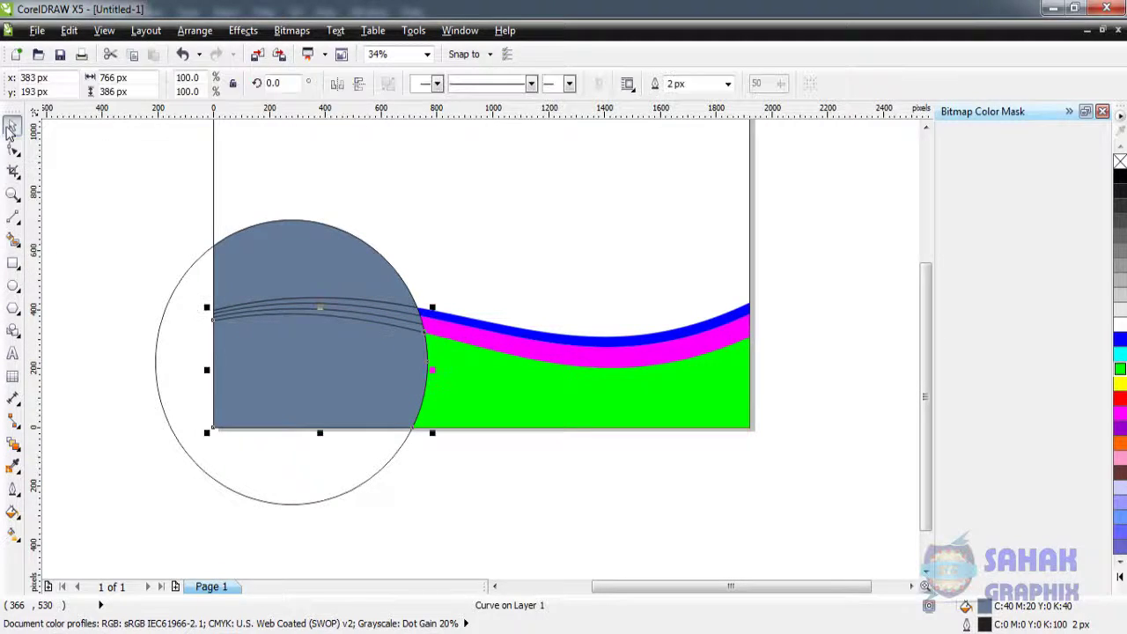
{"action": "left_click", "coordinate": [155, 348]}
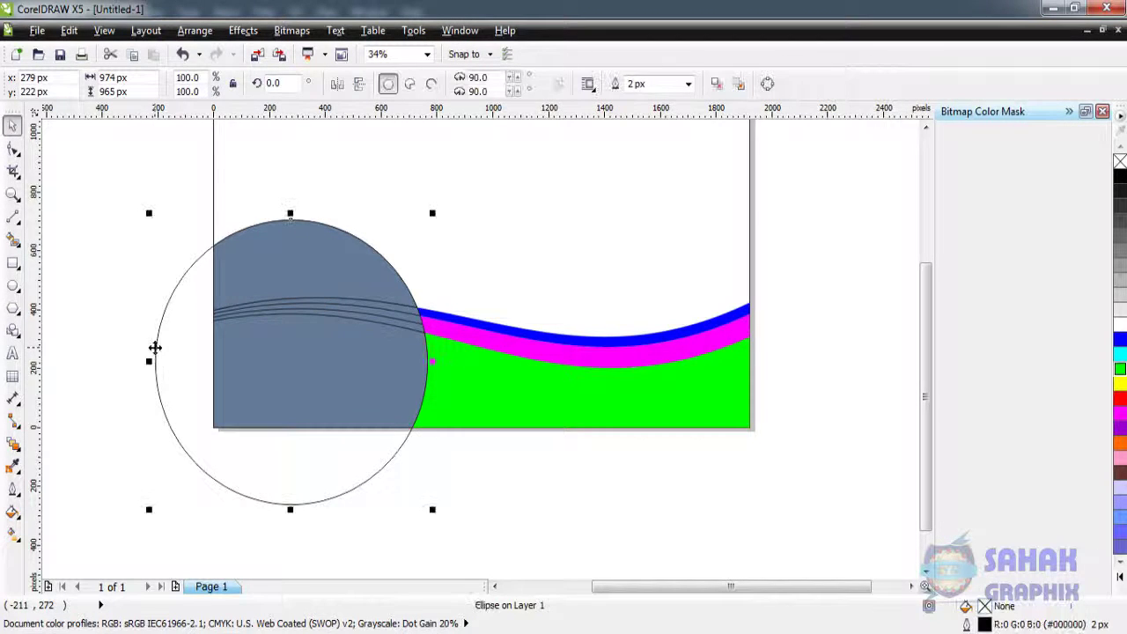
{"action": "key", "text": "Delete"}
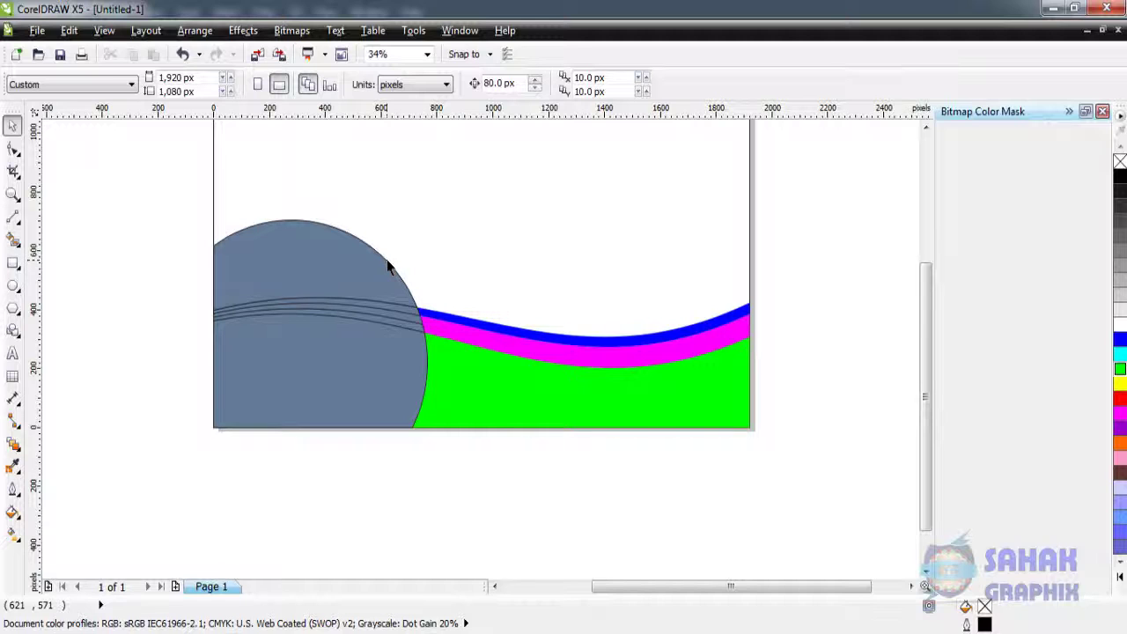
Recolour the lowest thin band inside the circle magenta and the band directly above it orange
{"action": "left_click", "coordinate": [402, 324]}
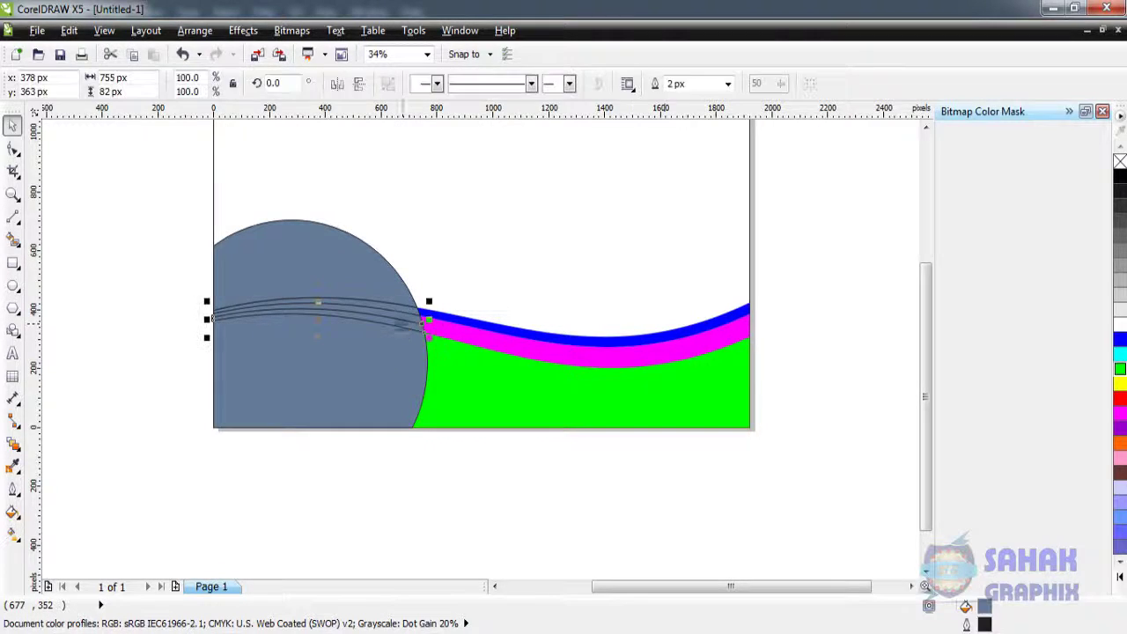
{"action": "left_click", "coordinate": [1120, 416]}
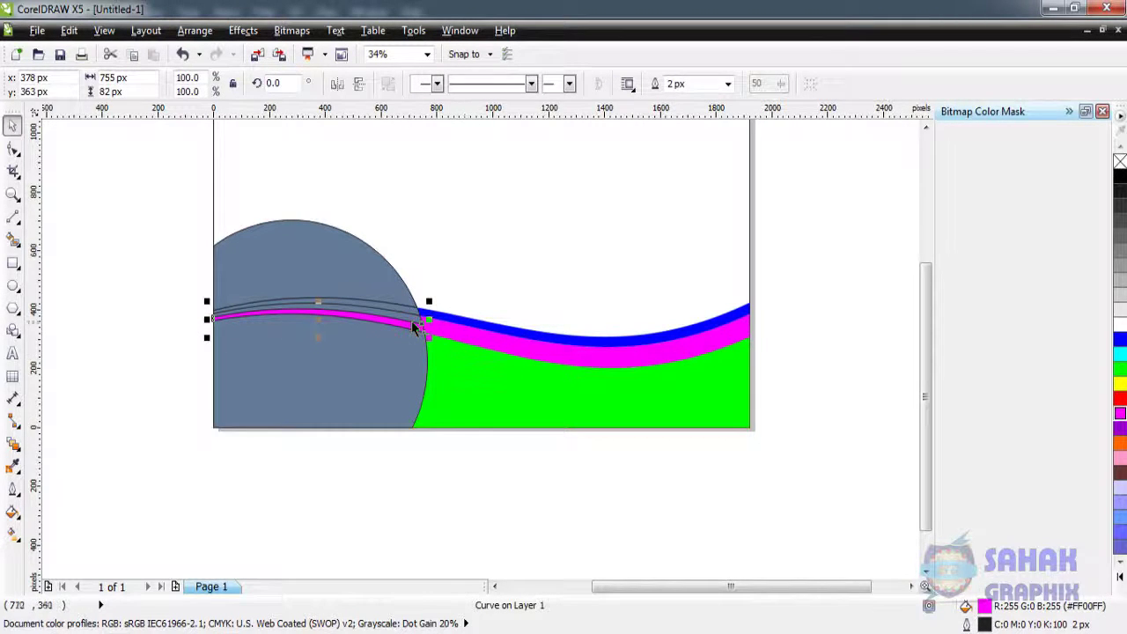
{"action": "left_click", "coordinate": [412, 322]}
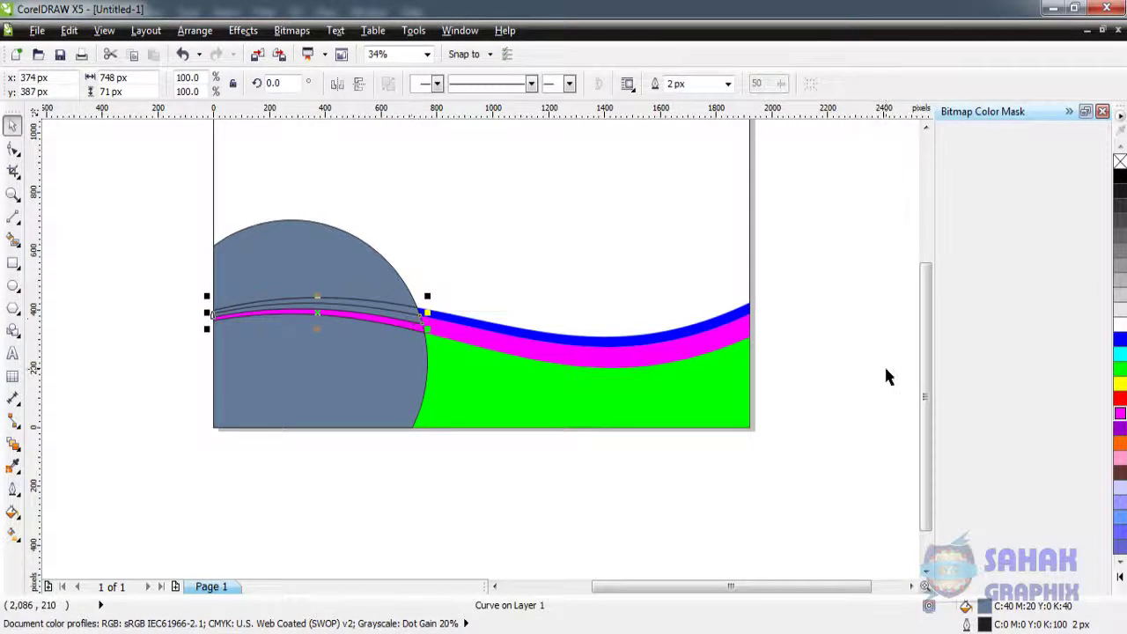
{"action": "left_click", "coordinate": [1121, 442]}
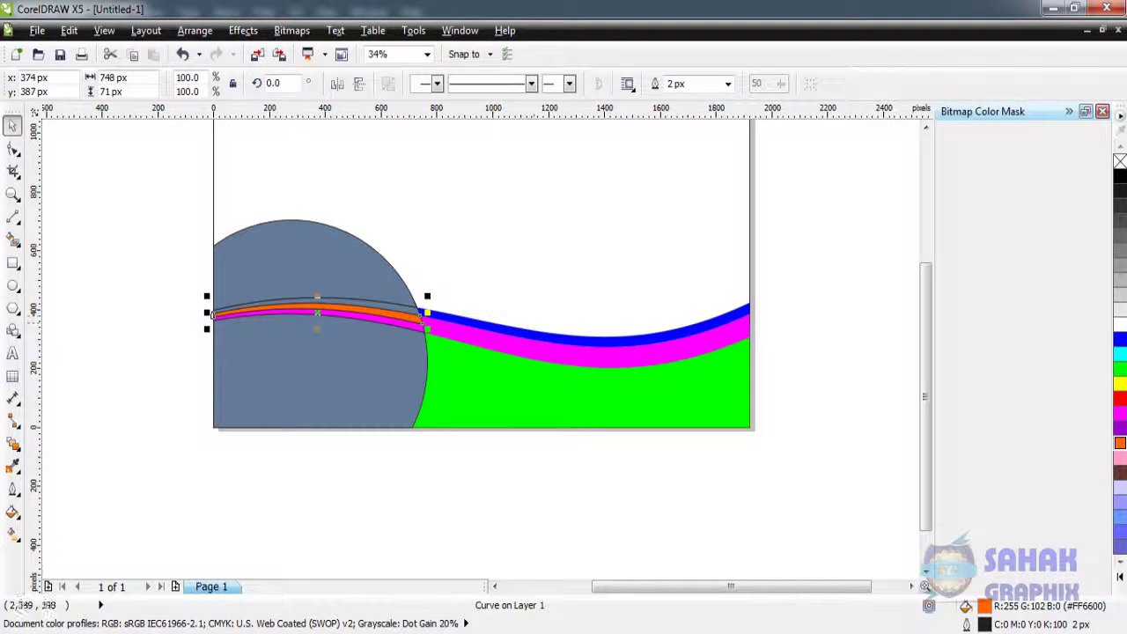
Try pink and cyan as the fill of the piece spanning the circle's cap and its uppermost thin band
{"action": "left_click", "coordinate": [403, 307]}
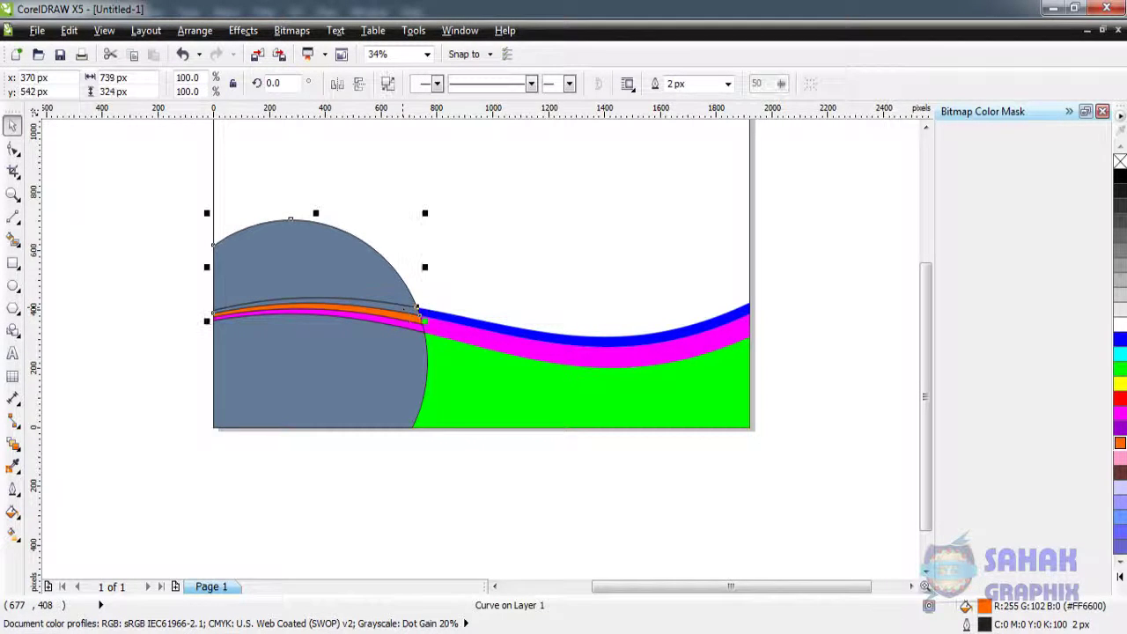
{"action": "left_click", "coordinate": [1121, 457]}
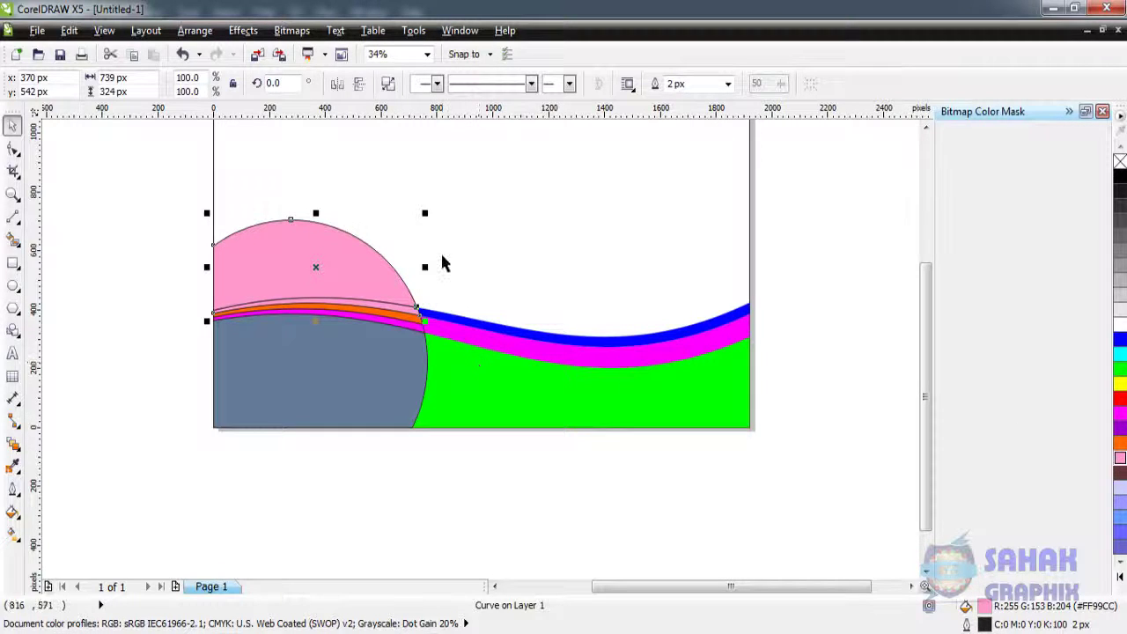
{"action": "left_click", "coordinate": [443, 261]}
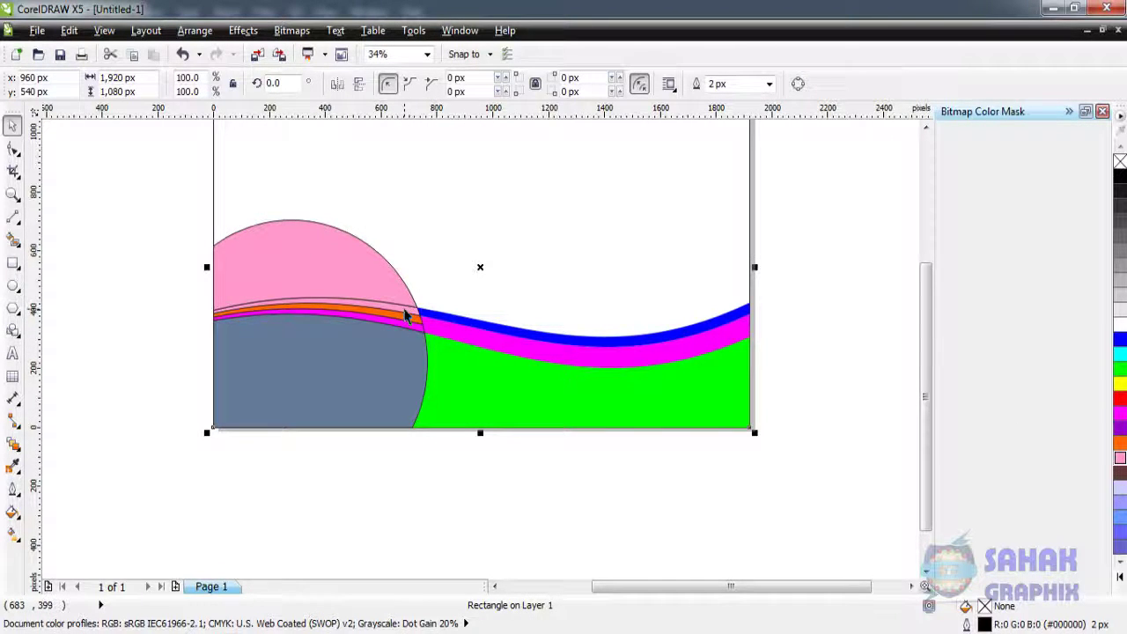
{"action": "left_click", "coordinate": [407, 314]}
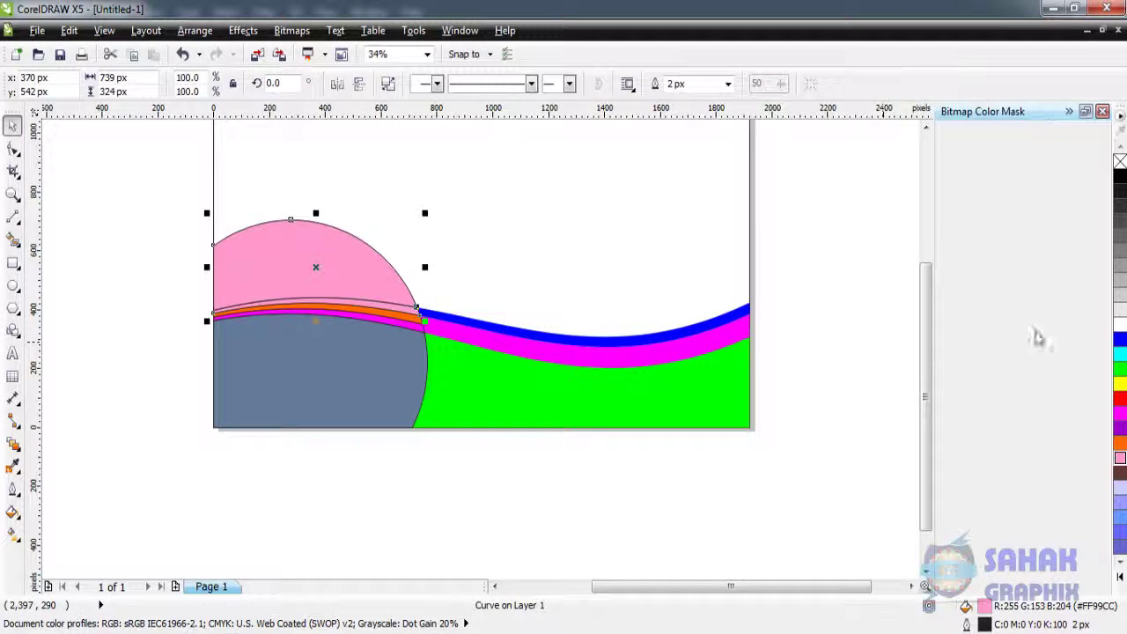
{"action": "left_click", "coordinate": [1120, 354]}
{"action": "left_click", "coordinate": [766, 427]}
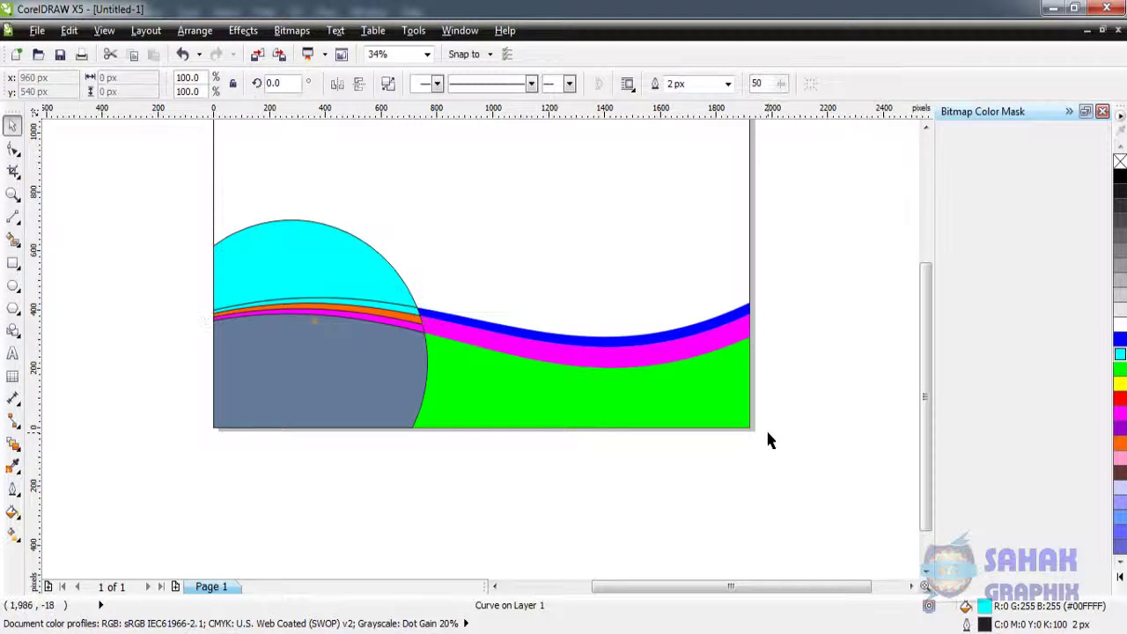
Move the cyan piece up off the circle's cap and delete it
{"action": "left_click_drag", "start_coordinate": [322, 275], "coordinate": [334, 230]}
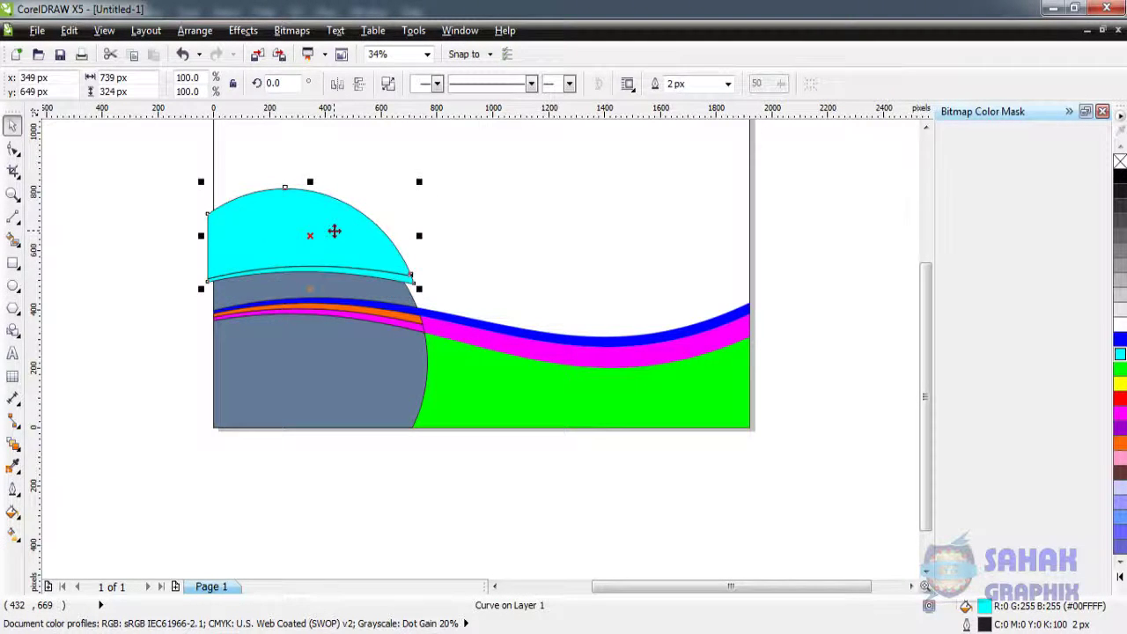
{"action": "left_click", "coordinate": [436, 276]}
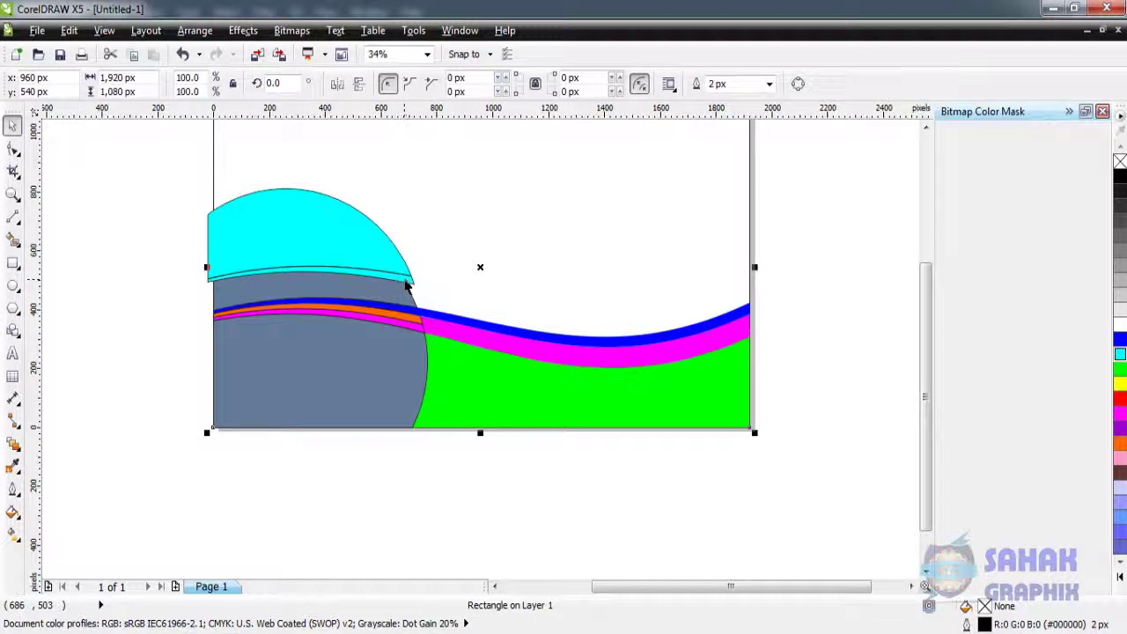
{"action": "left_click", "coordinate": [407, 278]}
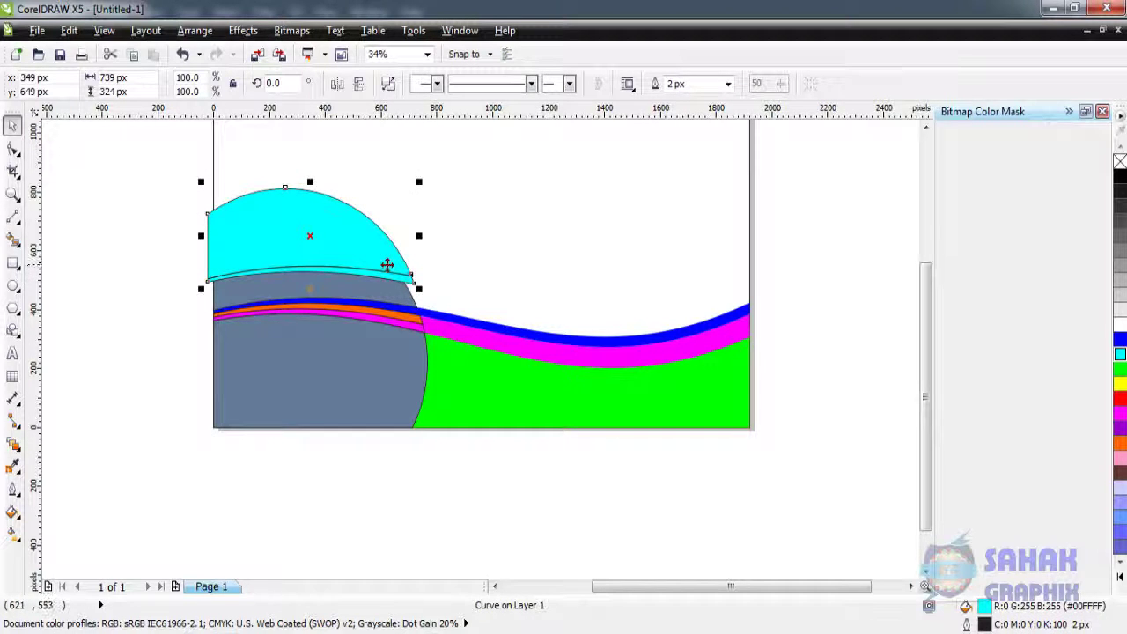
{"action": "mouse_move", "coordinate": [385, 259]}
{"action": "left_mouse_down"}
{"action": "mouse_move", "coordinate": [378, 243]}
{"action": "mouse_move", "coordinate": [402, 264]}
{"action": "left_mouse_up"}
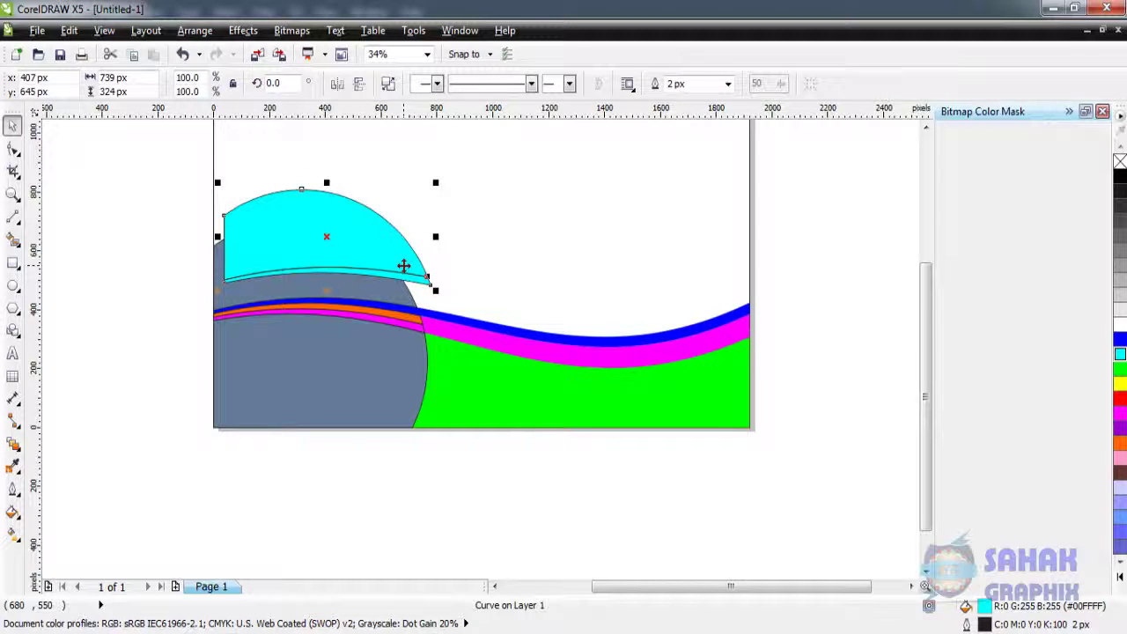
{"action": "key", "text": "Delete"}
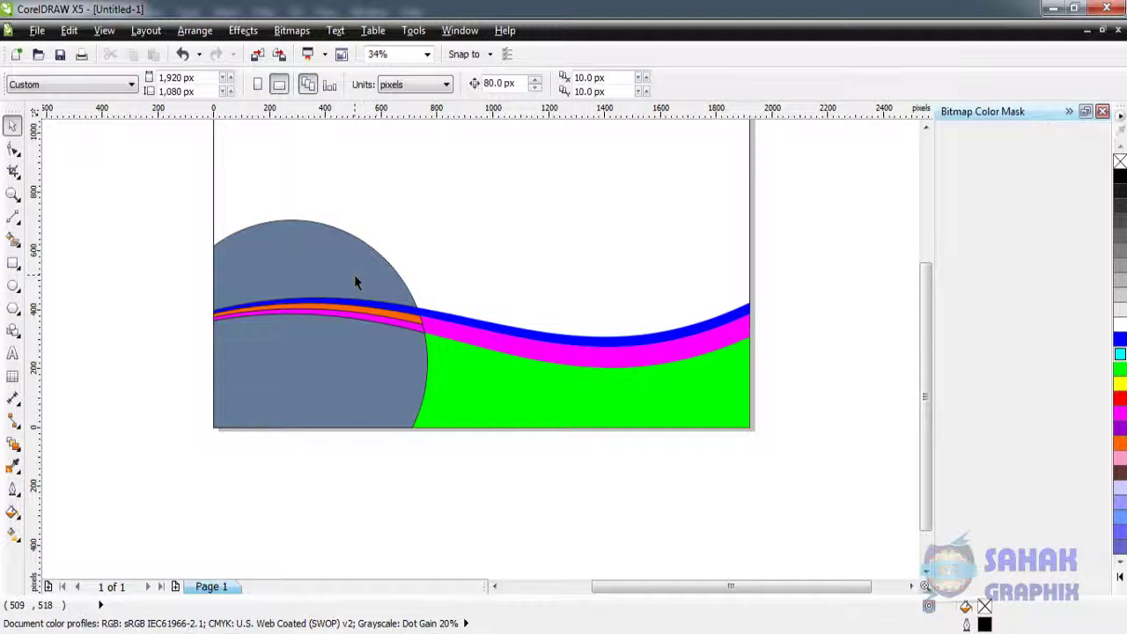
Pull the upper and lower blue-grey circle pieces away from the waves, and undo both moves
{"action": "left_click_drag", "start_coordinate": [355, 276], "coordinate": [347, 254]}
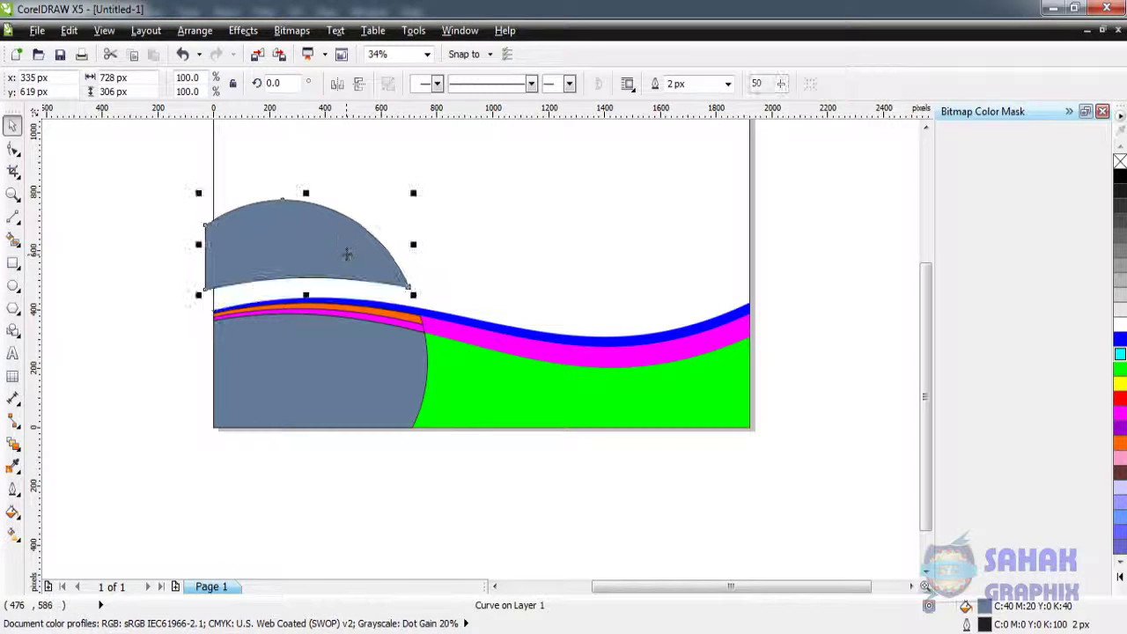
{"action": "left_click", "coordinate": [381, 372]}
{"action": "left_click_drag", "start_coordinate": [381, 370], "coordinate": [373, 407]}
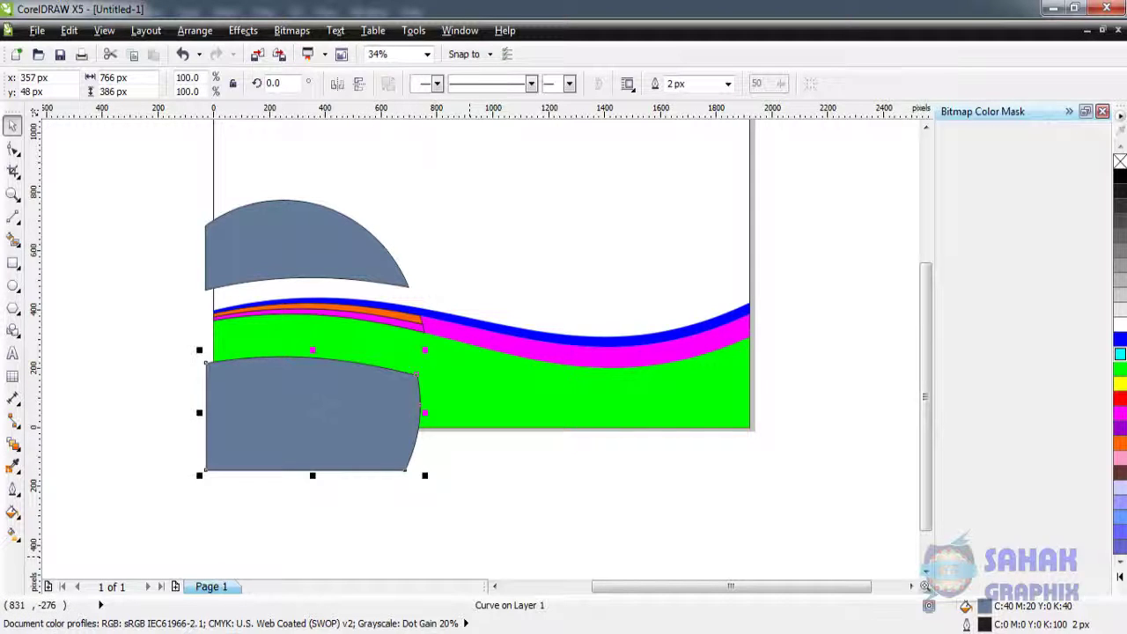
{"action": "key", "text": "ctrl+z"}
{"action": "key", "text": "ctrl+z"}
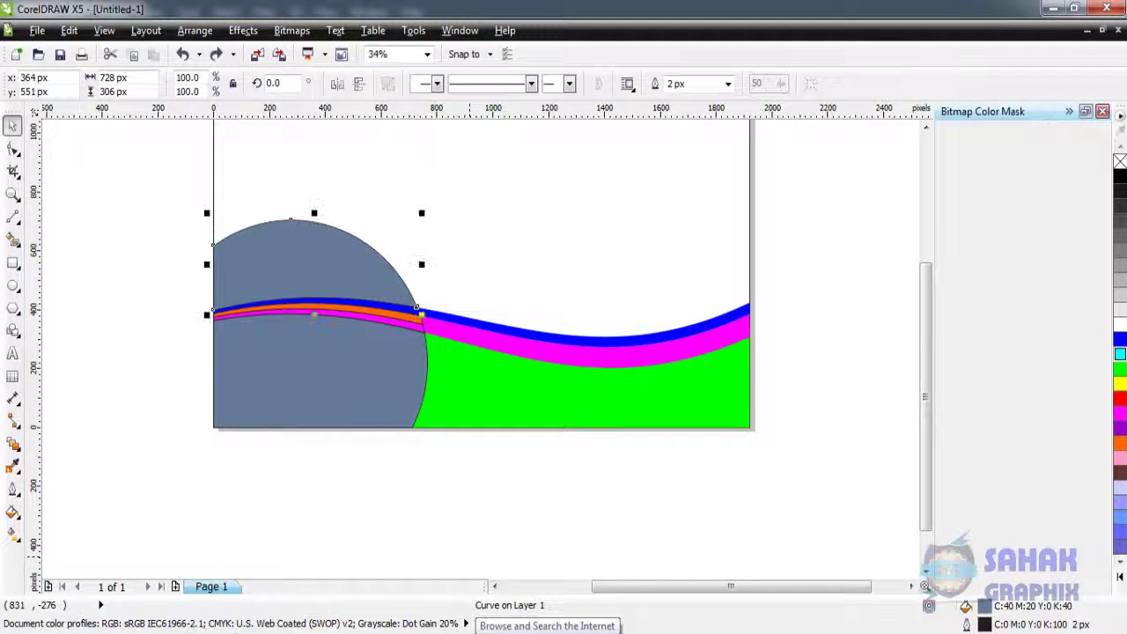
{"action": "left_click", "coordinate": [841, 361]}
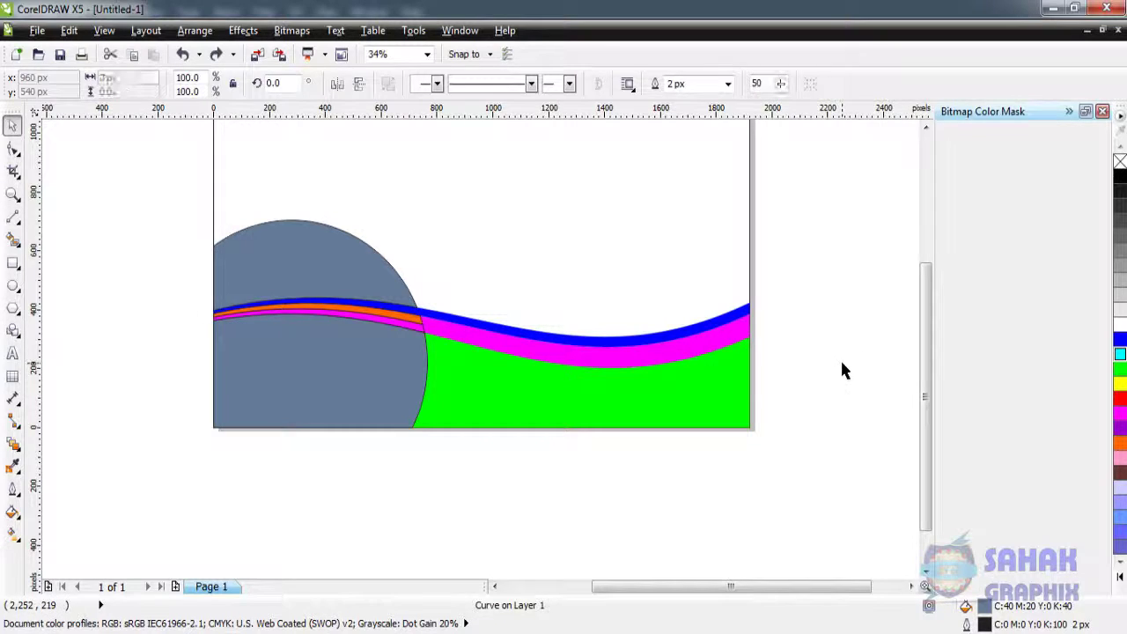
Move the long magenta wave band up and to the right, away from the blue and green waves
{"action": "left_click", "coordinate": [528, 348]}
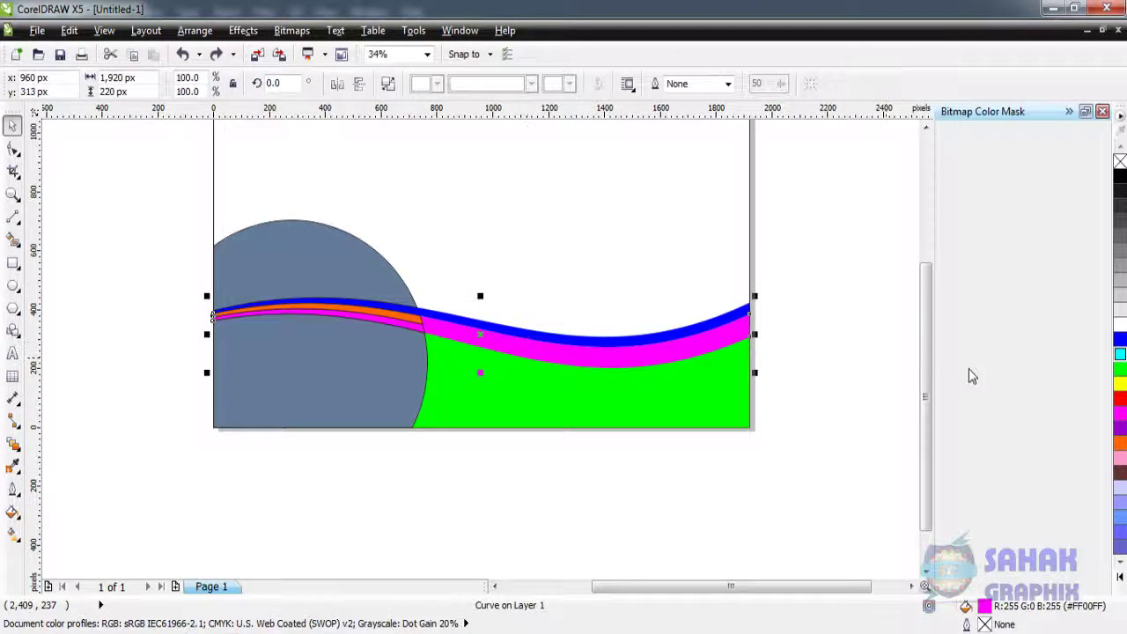
{"action": "left_click", "coordinate": [715, 346]}
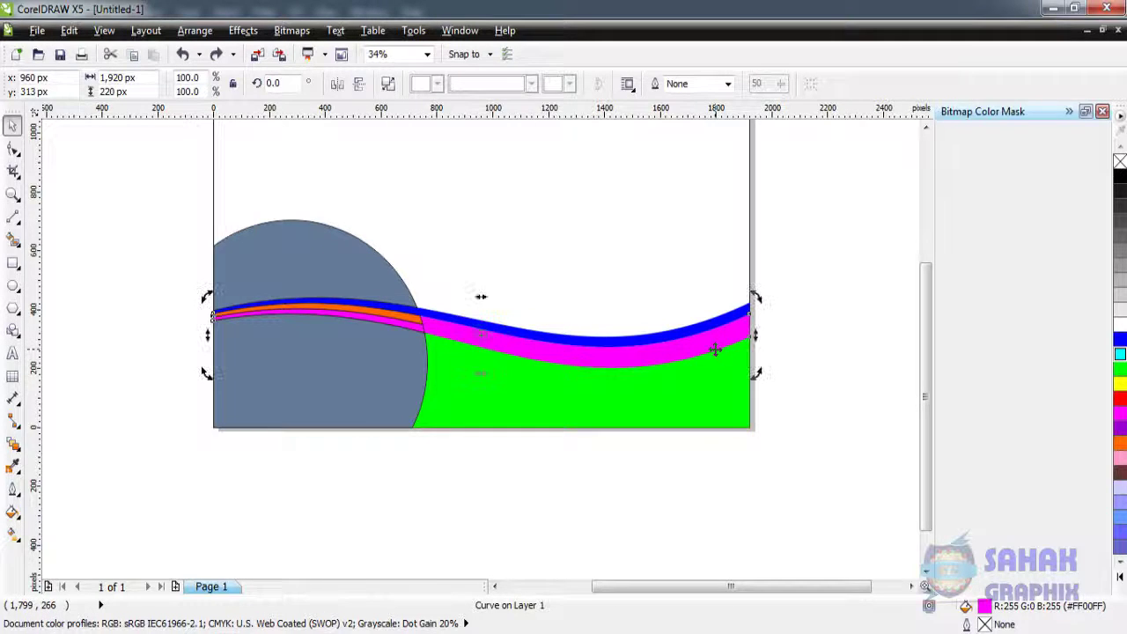
{"action": "left_click", "coordinate": [667, 263]}
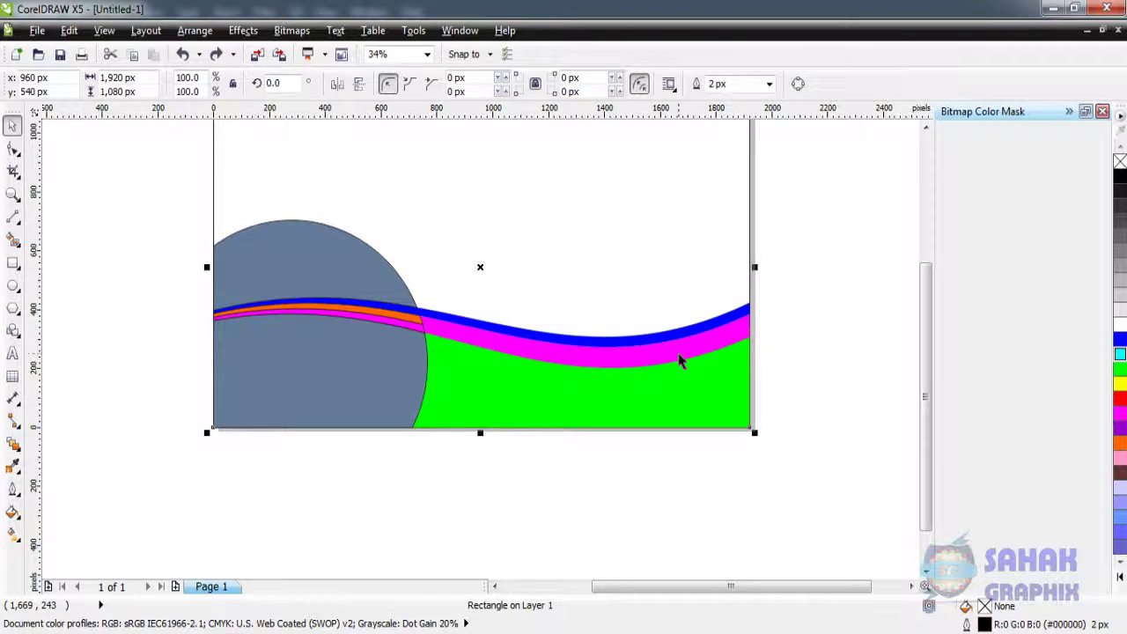
{"action": "left_click_drag", "start_coordinate": [677, 354], "coordinate": [764, 265]}
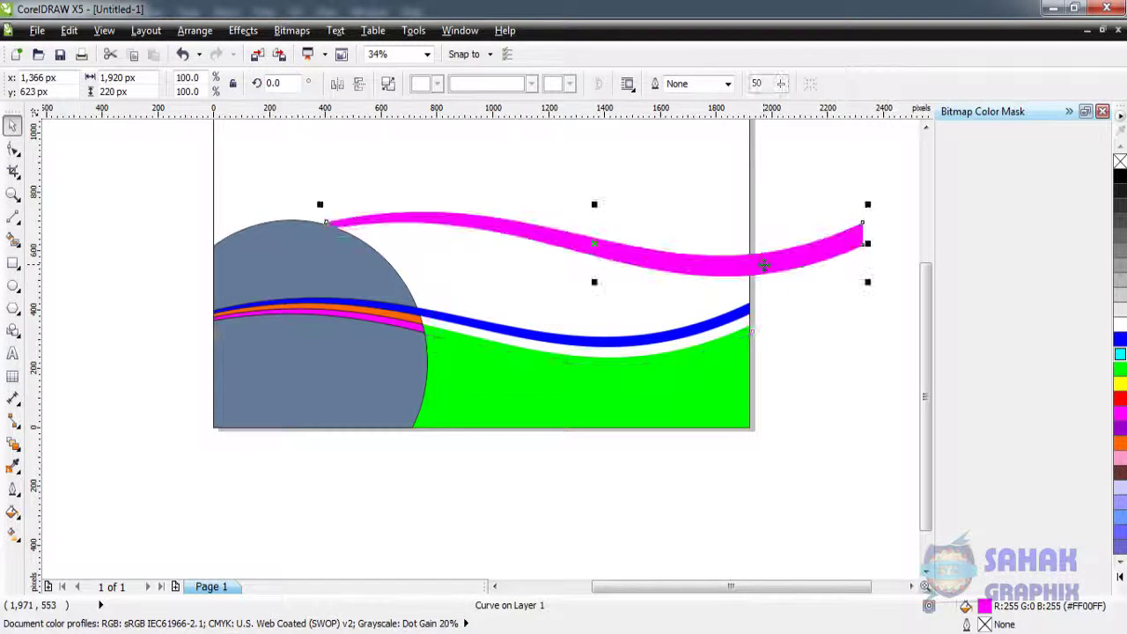
{"action": "left_click", "coordinate": [827, 327]}
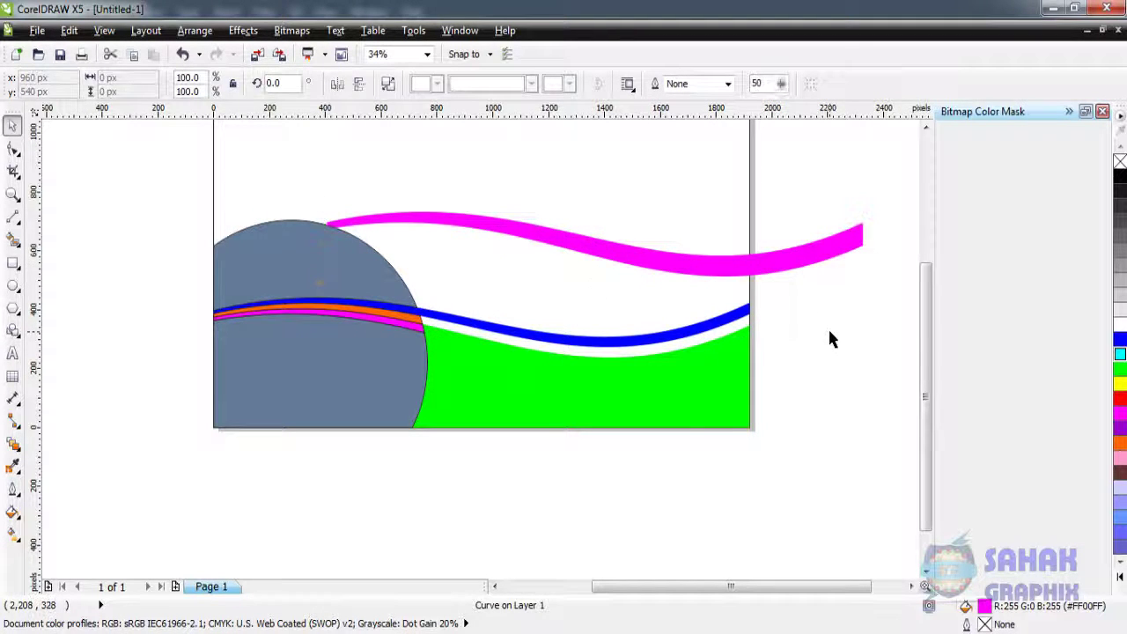
Shift the separated magenta band slightly, and undo the moves to put it back between the blue and green waves
{"action": "left_click", "coordinate": [809, 264]}
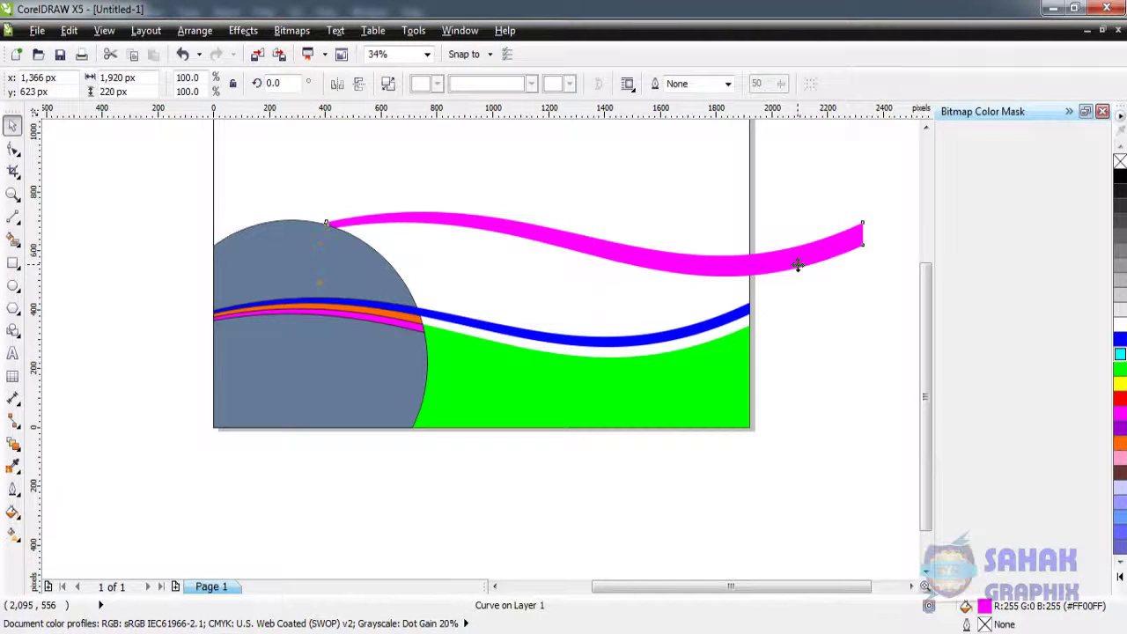
{"action": "left_click_drag", "start_coordinate": [797, 265], "coordinate": [806, 274]}
{"action": "key", "text": "ctrl+z"}
{"action": "key", "text": "ctrl+z"}
{"action": "key", "text": "ctrl+z"}
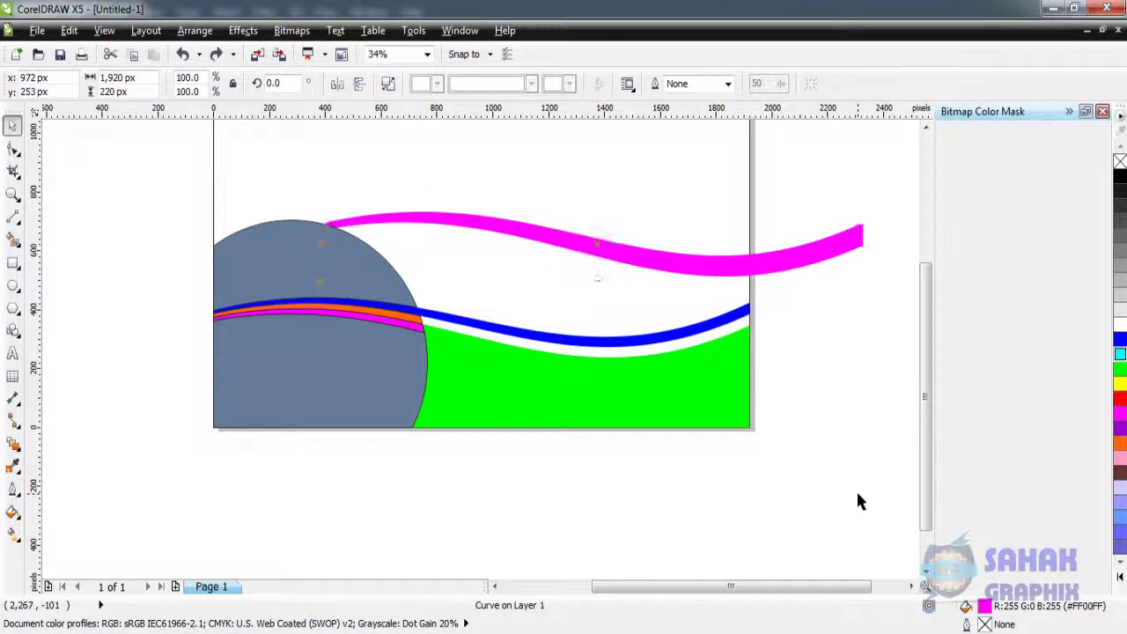
Select all the blue, magenta, orange, green and blue-grey pieces of the wave design and delete them
{"action": "left_click", "coordinate": [886, 358]}
{"action": "left_click_drag", "start_coordinate": [136, 206], "coordinate": [796, 504]}
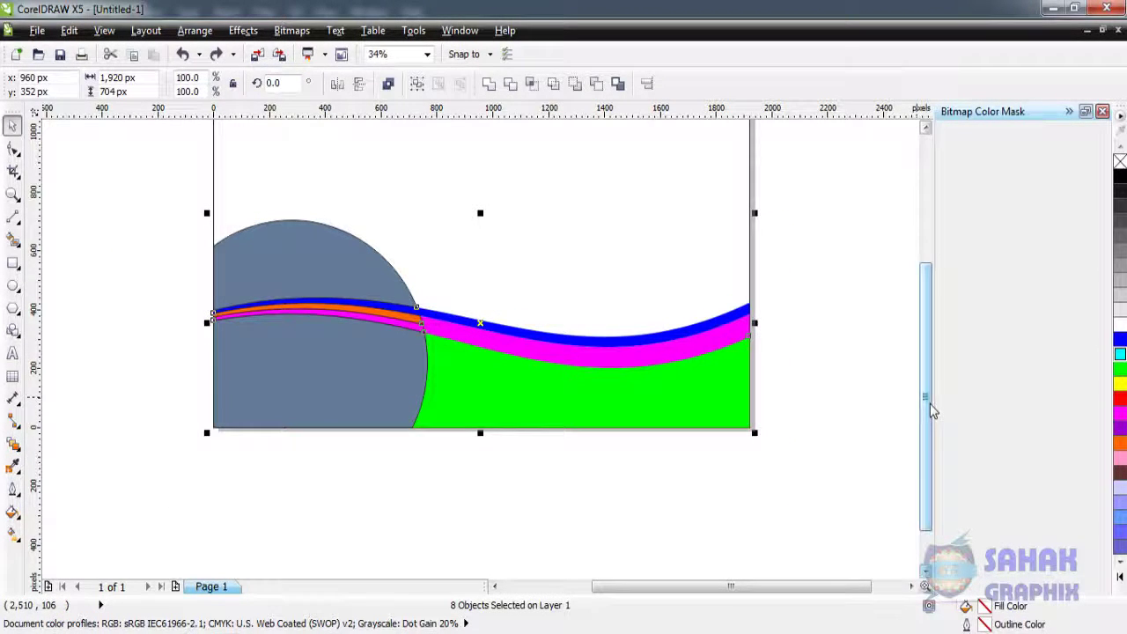
{"action": "left_click_drag", "start_coordinate": [929, 409], "coordinate": [911, 328]}
{"action": "scroll", "coordinate": [905, 291], "scroll_direction": "down", "scroll_amount": 3}
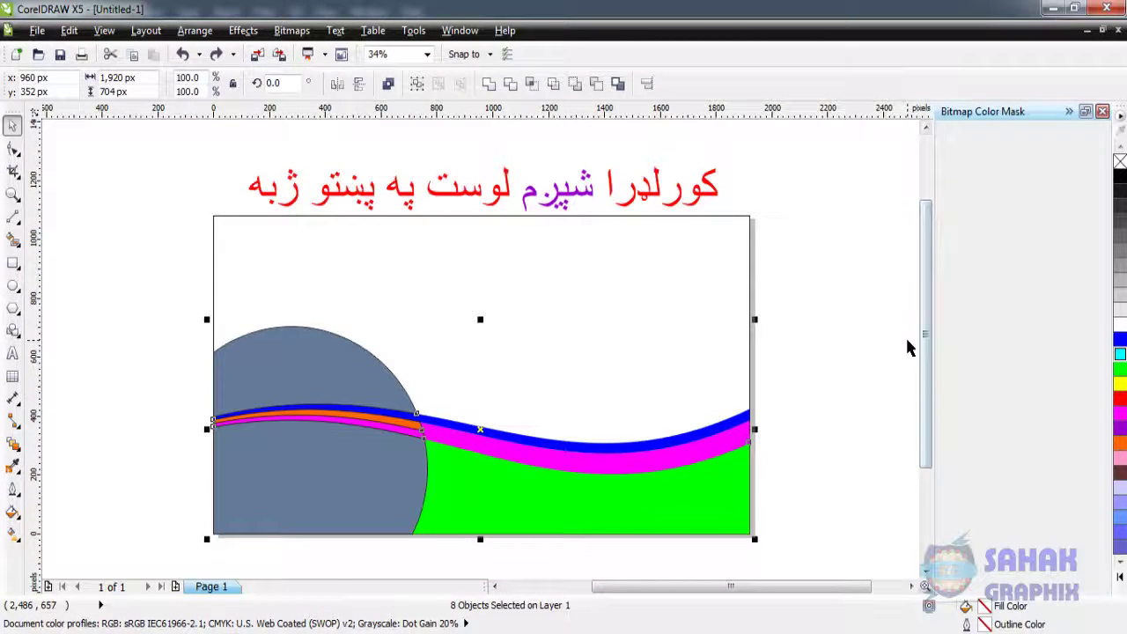
{"action": "key", "text": "Delete"}
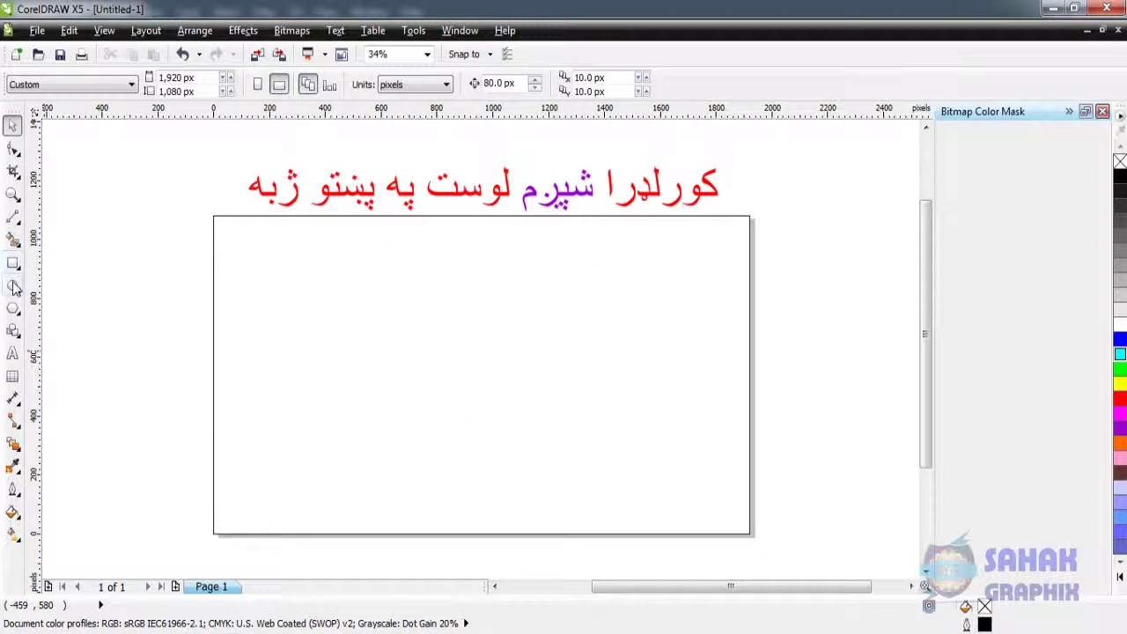
Draw a near-circular ellipse about 1,208 × 1,214 px and move it partly off the page's left edge
{"action": "left_click", "coordinate": [13, 285]}
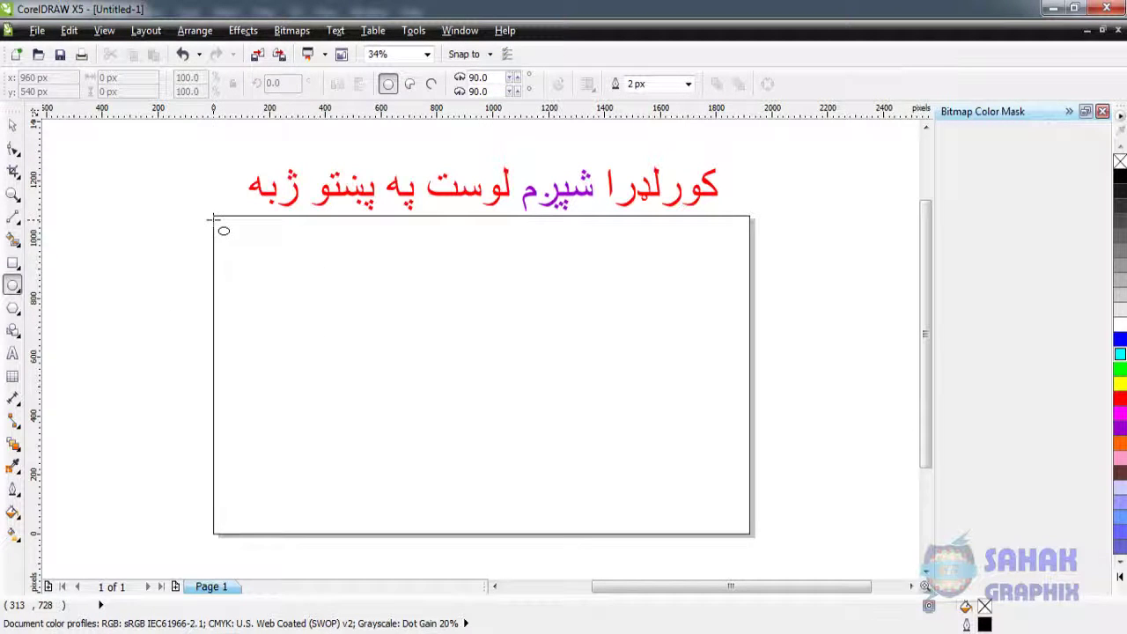
{"action": "left_click_drag", "start_coordinate": [197, 207], "coordinate": [533, 485]}
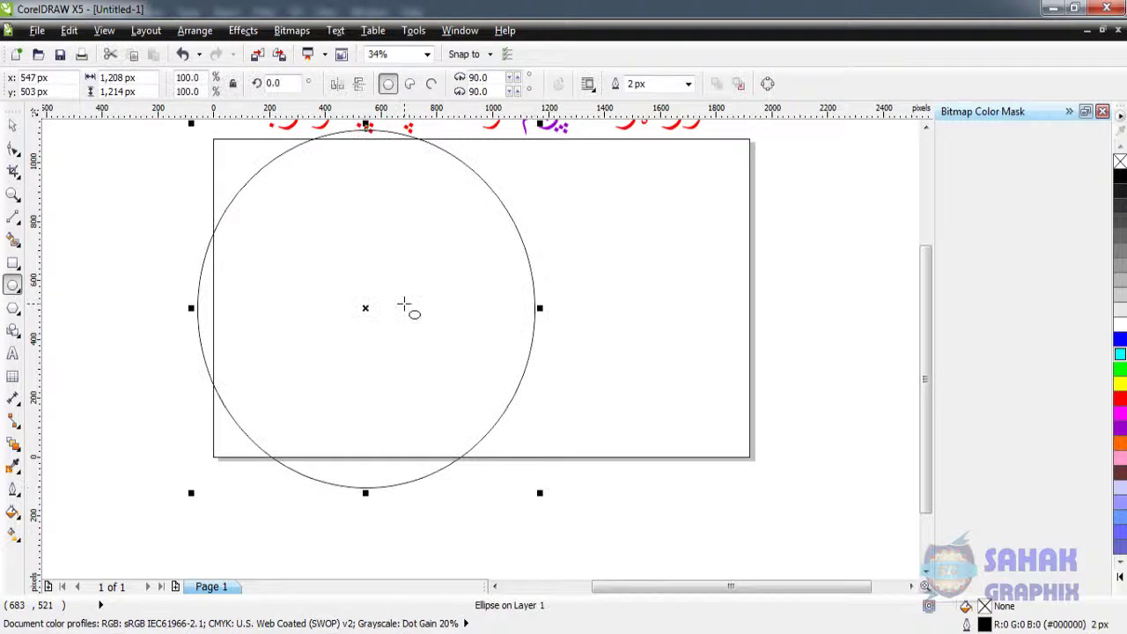
{"action": "left_click", "coordinate": [14, 127]}
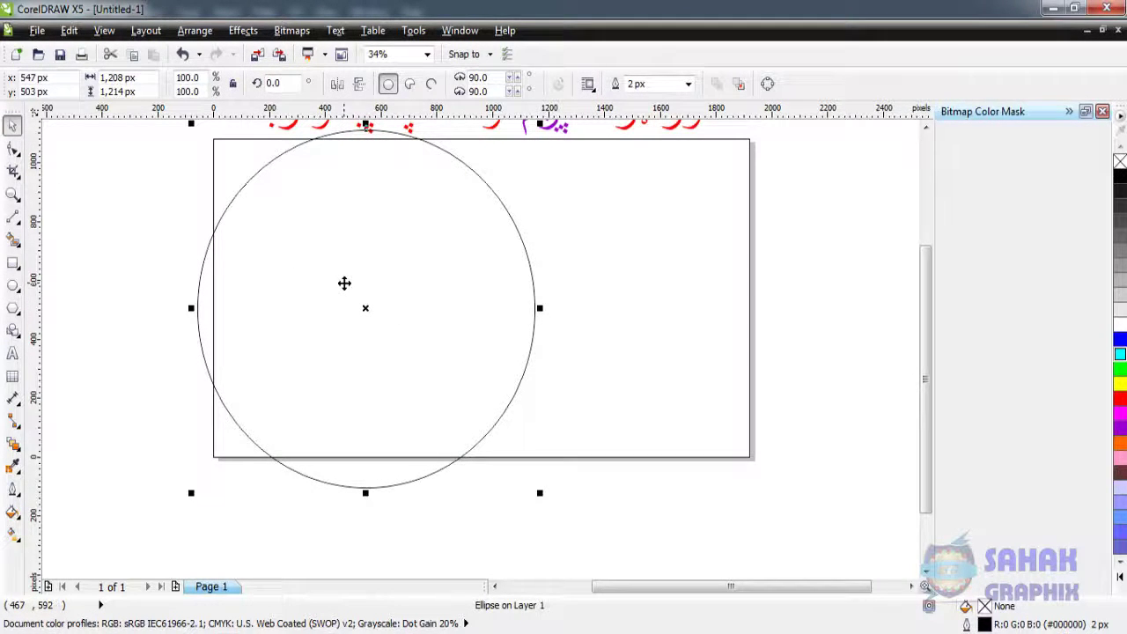
{"action": "left_click_drag", "start_coordinate": [344, 282], "coordinate": [244, 271]}
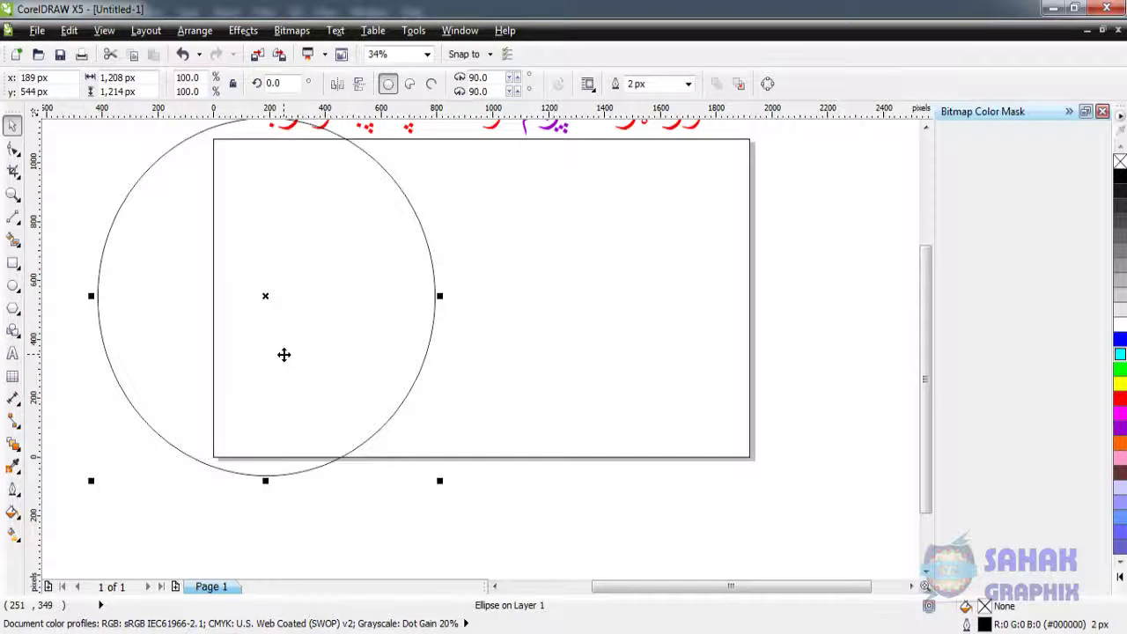
Duplicate the circle, enlarge the copy to about 1,395 × 1,402 px and shift it to overlap the original
{"action": "key", "text": "ctrl+d"}
{"action": "left_click_drag", "start_coordinate": [339, 317], "coordinate": [375, 327]}
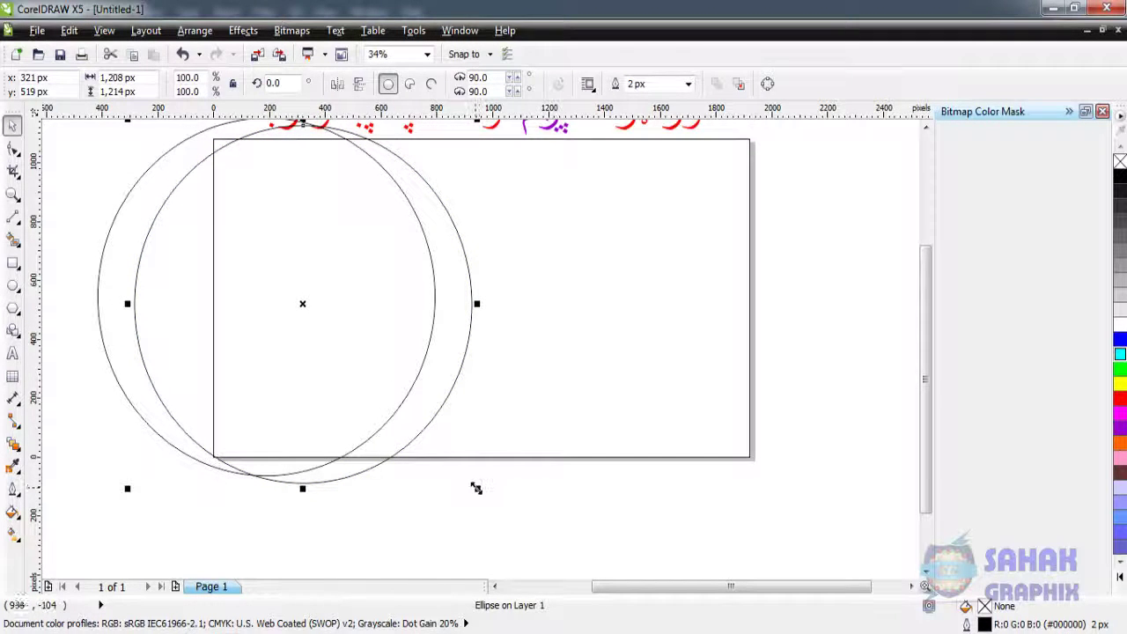
{"action": "left_click_drag", "start_coordinate": [476, 489], "coordinate": [608, 550]}
{"action": "left_click_drag", "start_coordinate": [350, 343], "coordinate": [291, 340]}
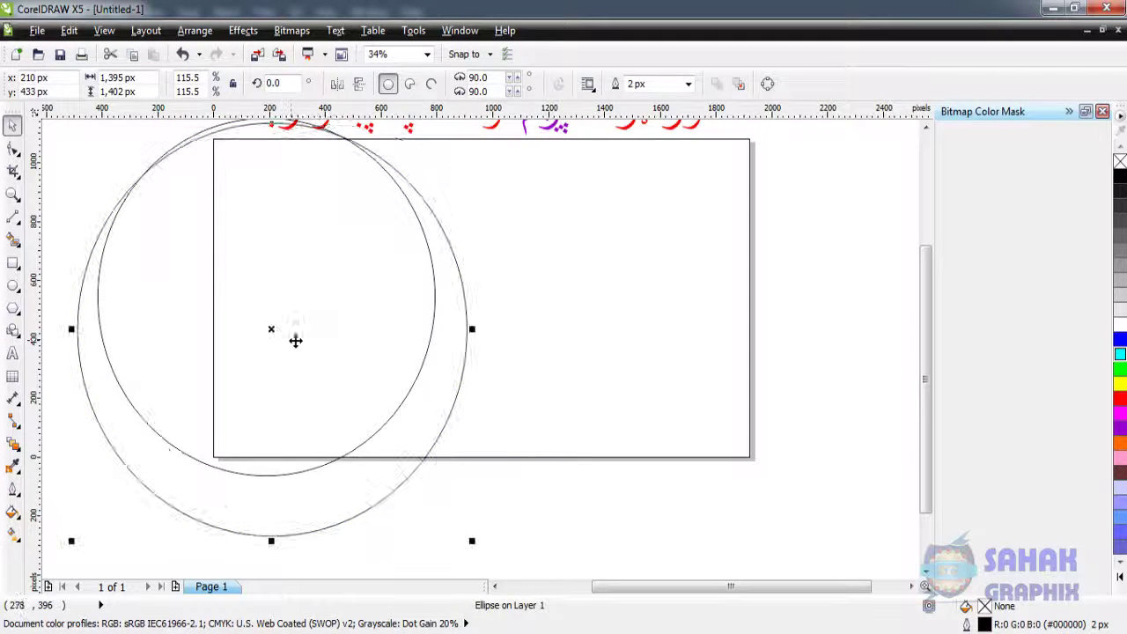
Repeat the enlarged copy twice for circles about 1,582 and 1,769 px wide, and undo a trial red fill on the largest
{"action": "key", "text": "ctrl+r"}
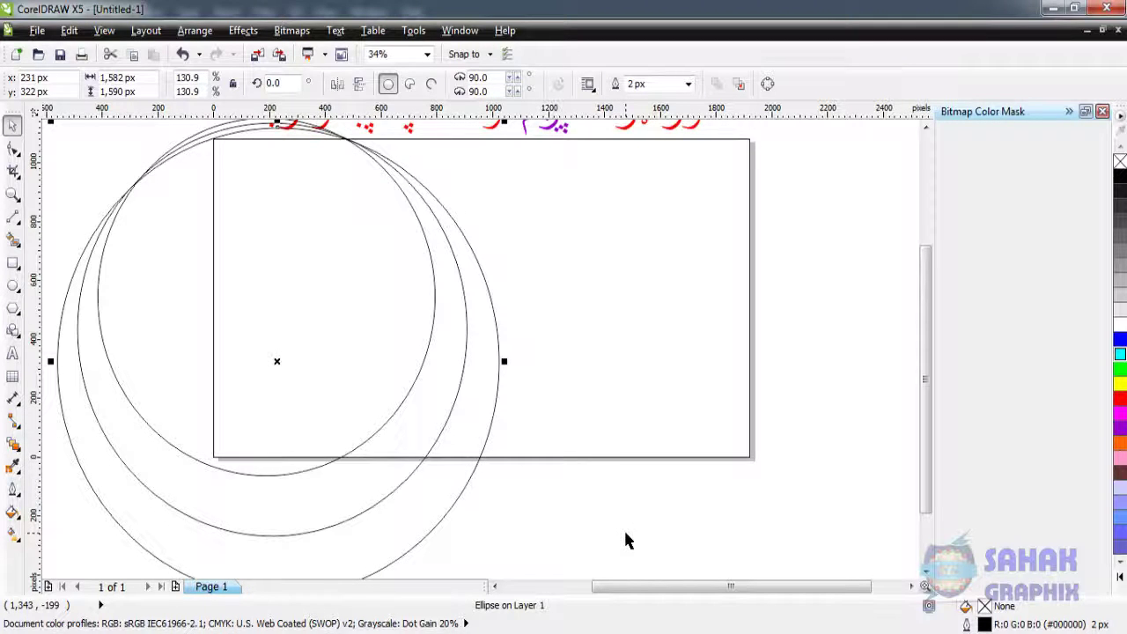
{"action": "key", "text": "ctrl+r"}
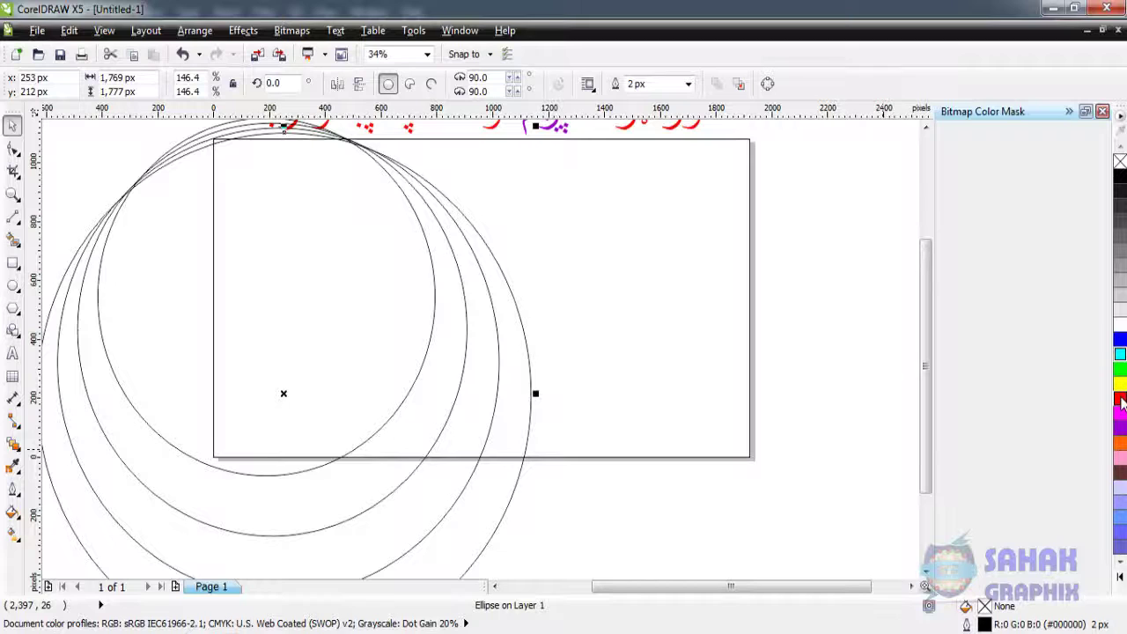
{"action": "left_click", "coordinate": [1120, 399]}
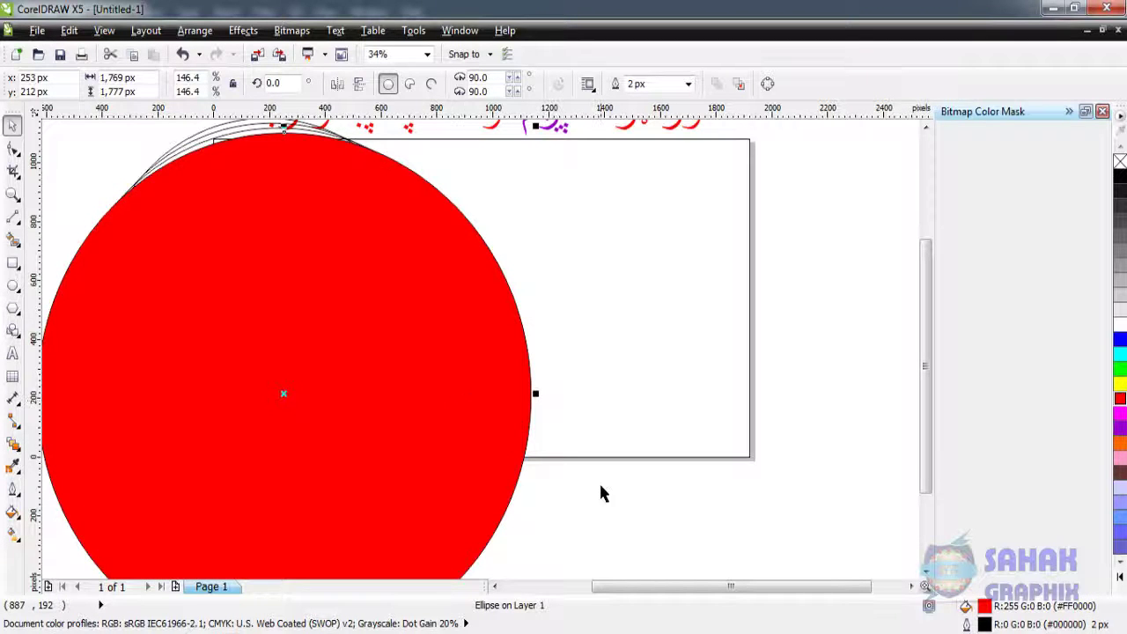
{"action": "key", "text": "ctrl+z"}
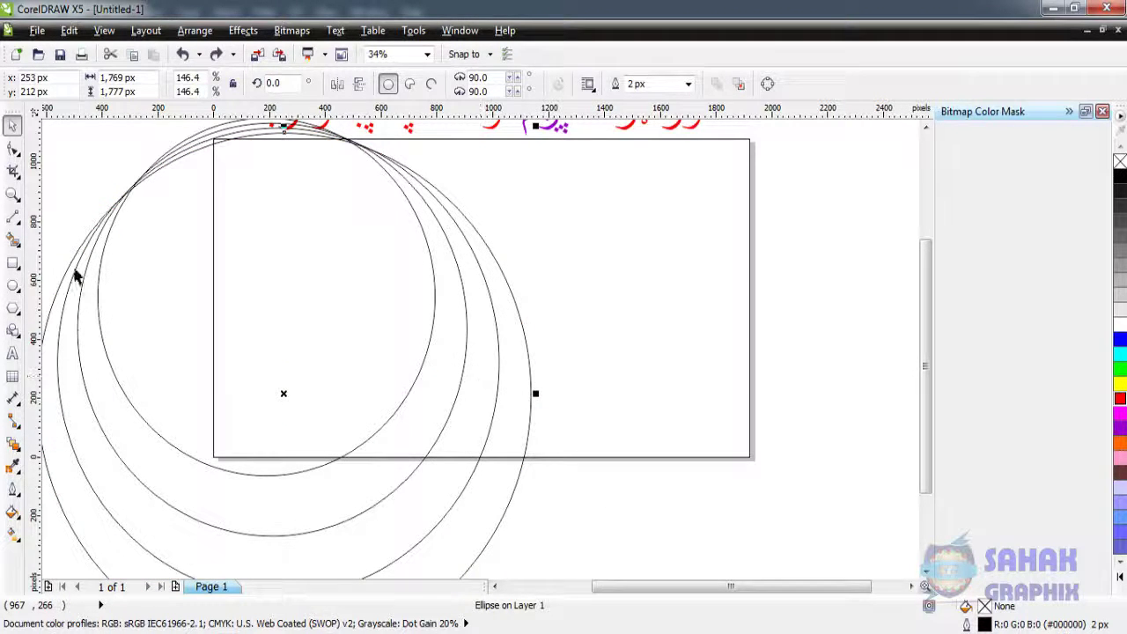
Smart Fill the three crescents, the area to their right and the inner circle area on the page with blue-grey
{"action": "left_click", "coordinate": [14, 241]}
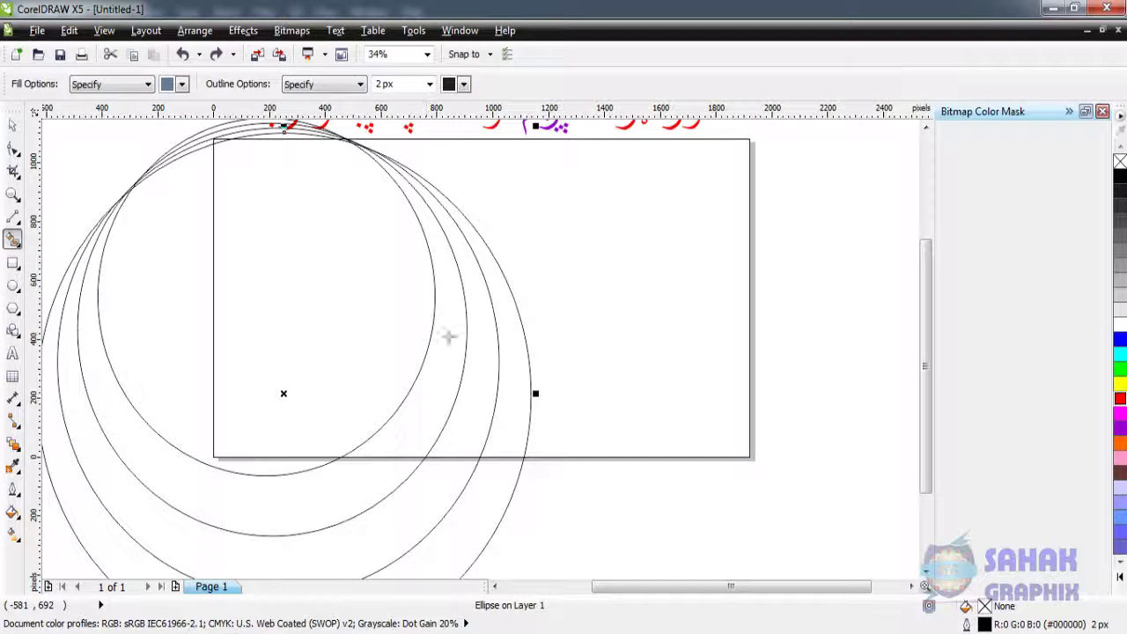
{"action": "left_click", "coordinate": [448, 348]}
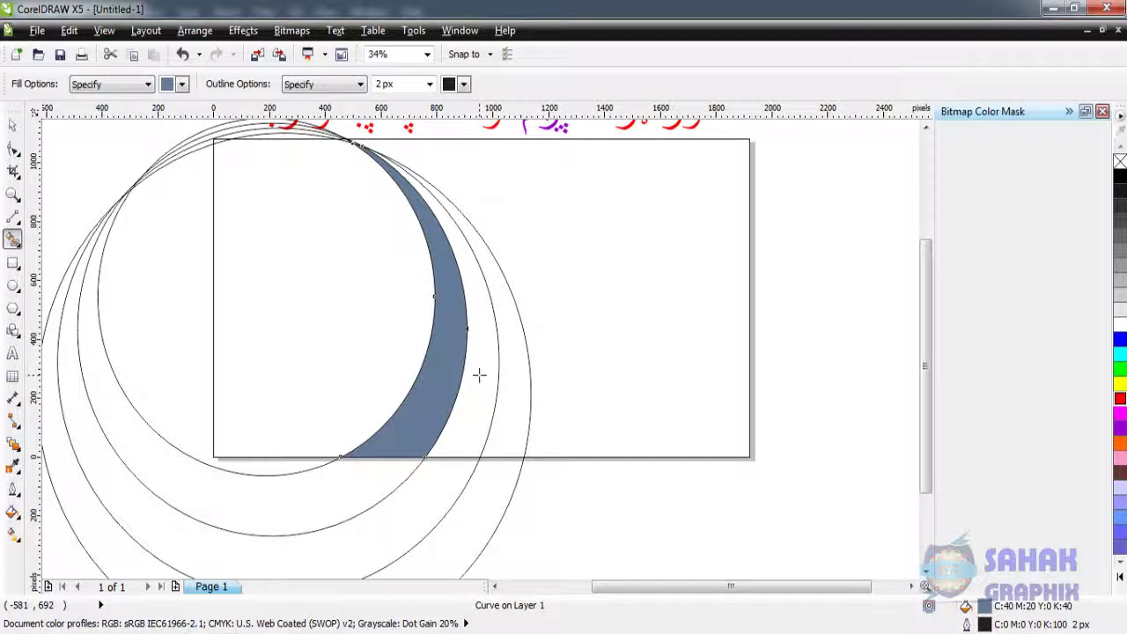
{"action": "left_click", "coordinate": [479, 375]}
{"action": "left_click", "coordinate": [513, 387]}
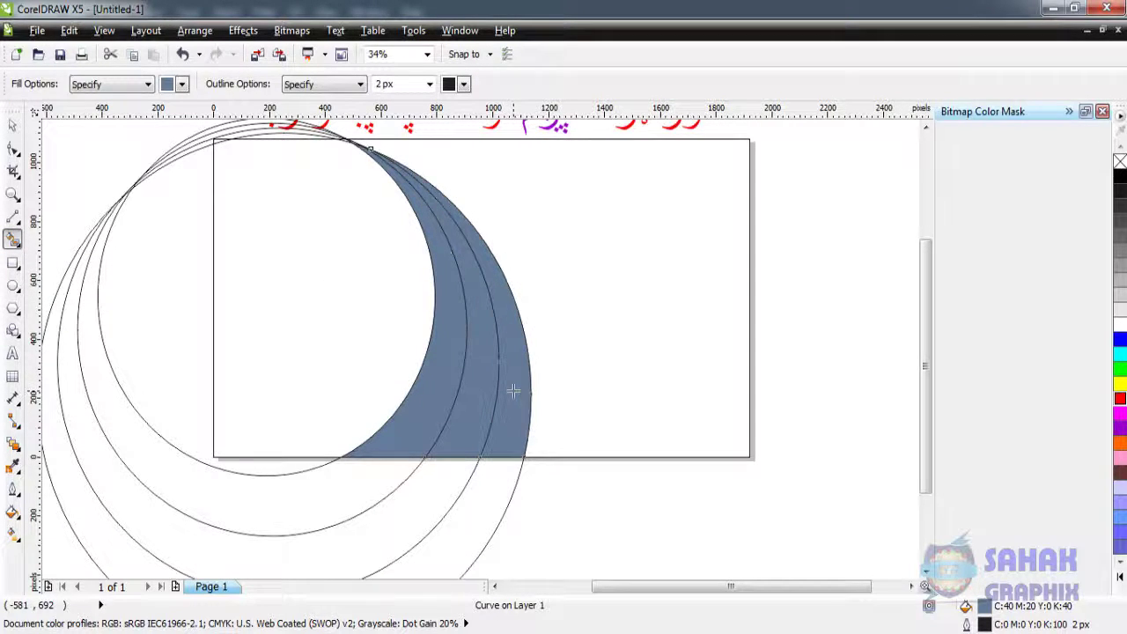
{"action": "left_click", "coordinate": [562, 384]}
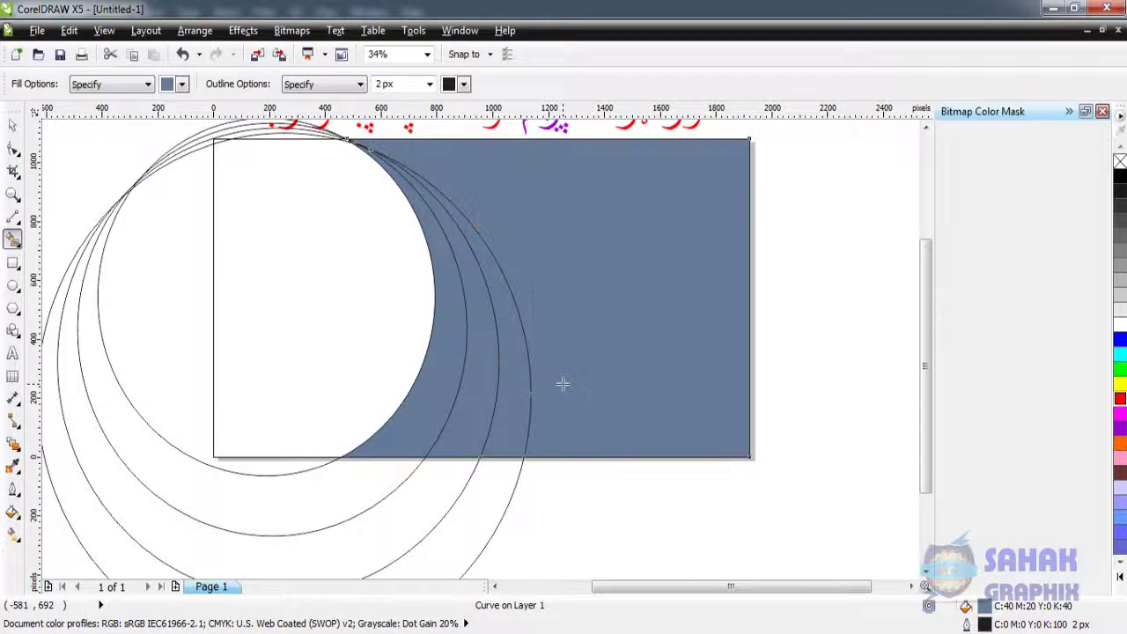
{"action": "left_click", "coordinate": [334, 387]}
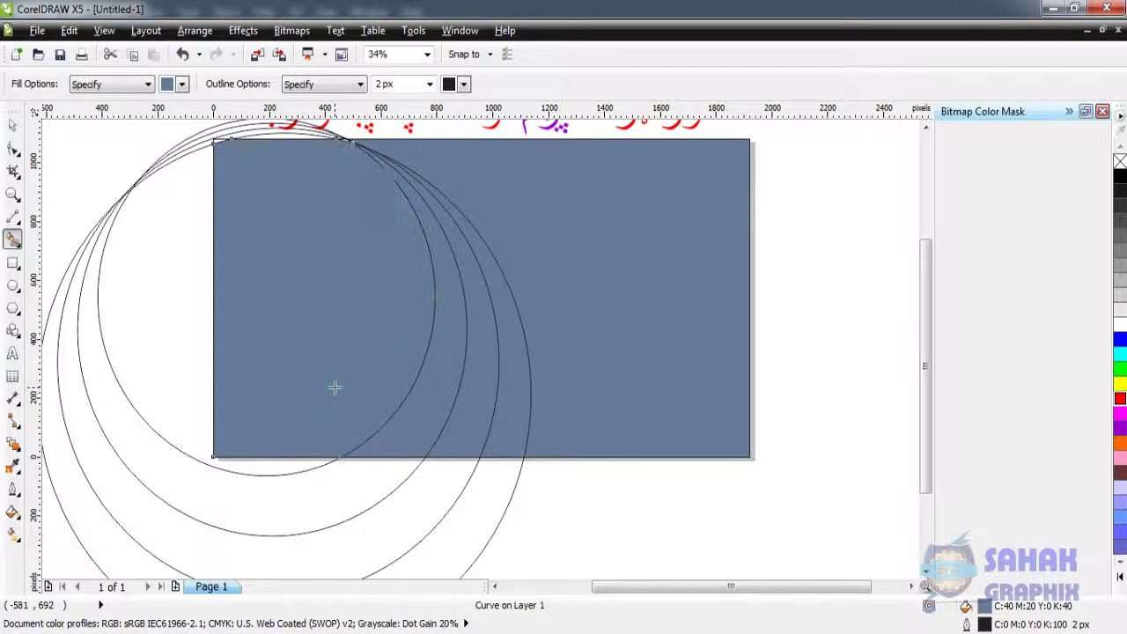
Delete the four original circle outlines from largest to smallest, keeping the blue-grey filled pieces
{"action": "left_click", "coordinate": [12, 125]}
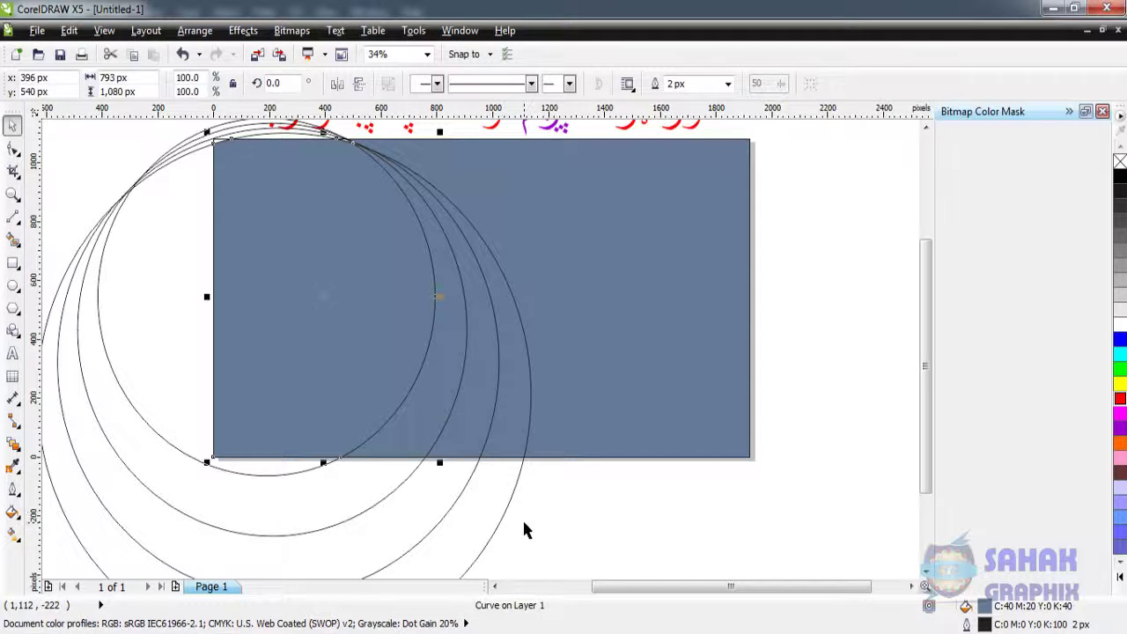
{"action": "left_click_drag", "start_coordinate": [524, 529], "coordinate": [247, 503]}
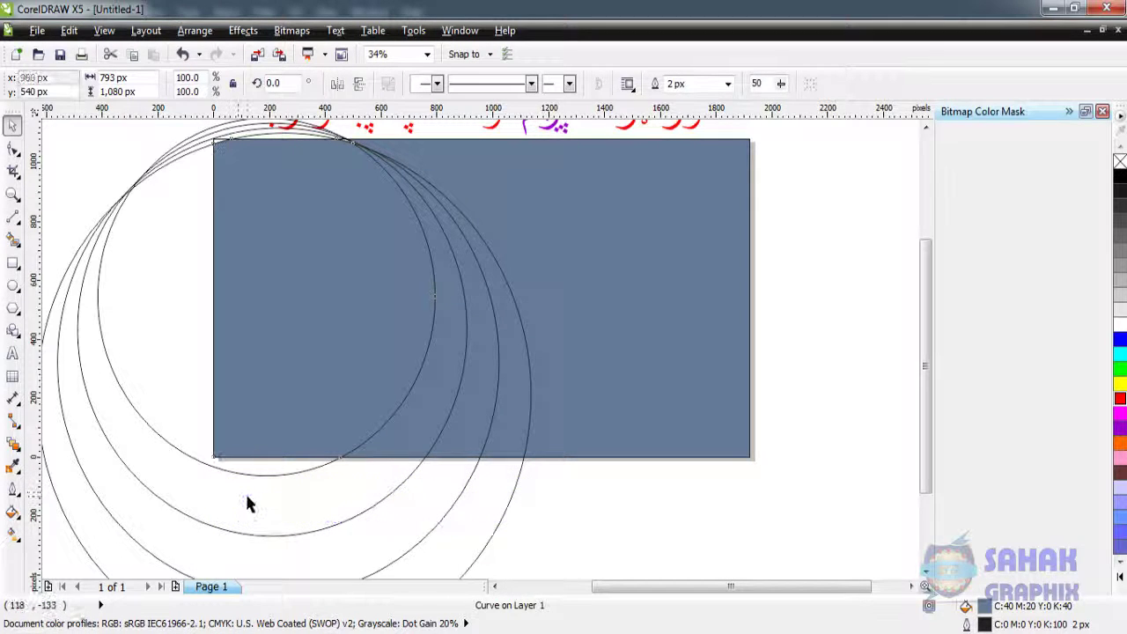
{"action": "left_click", "coordinate": [490, 539]}
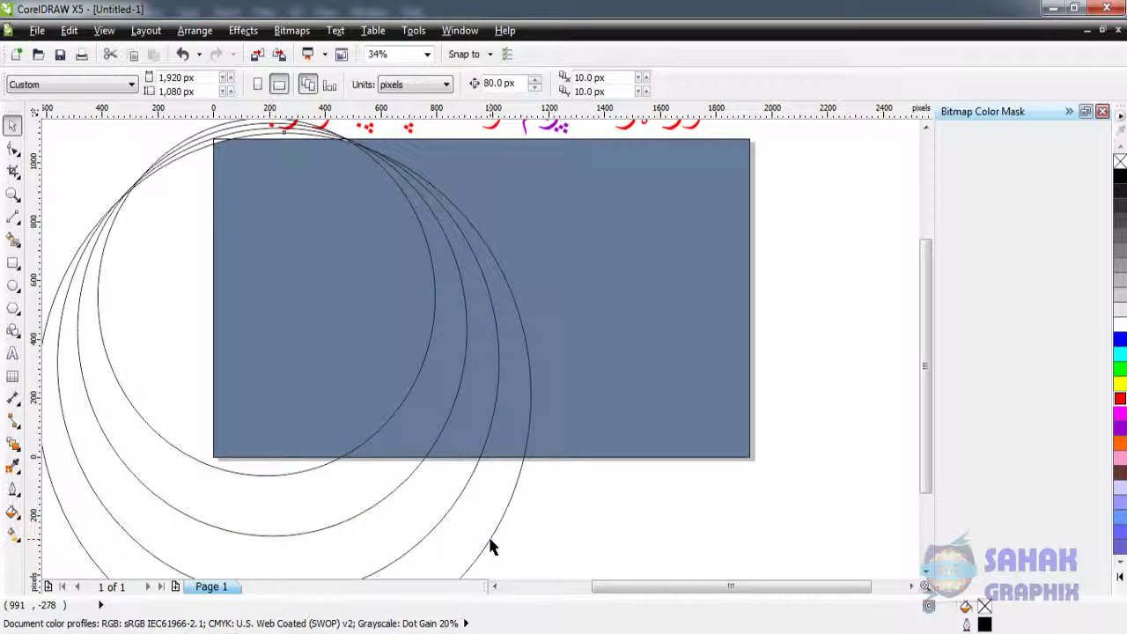
{"action": "left_click", "coordinate": [489, 537]}
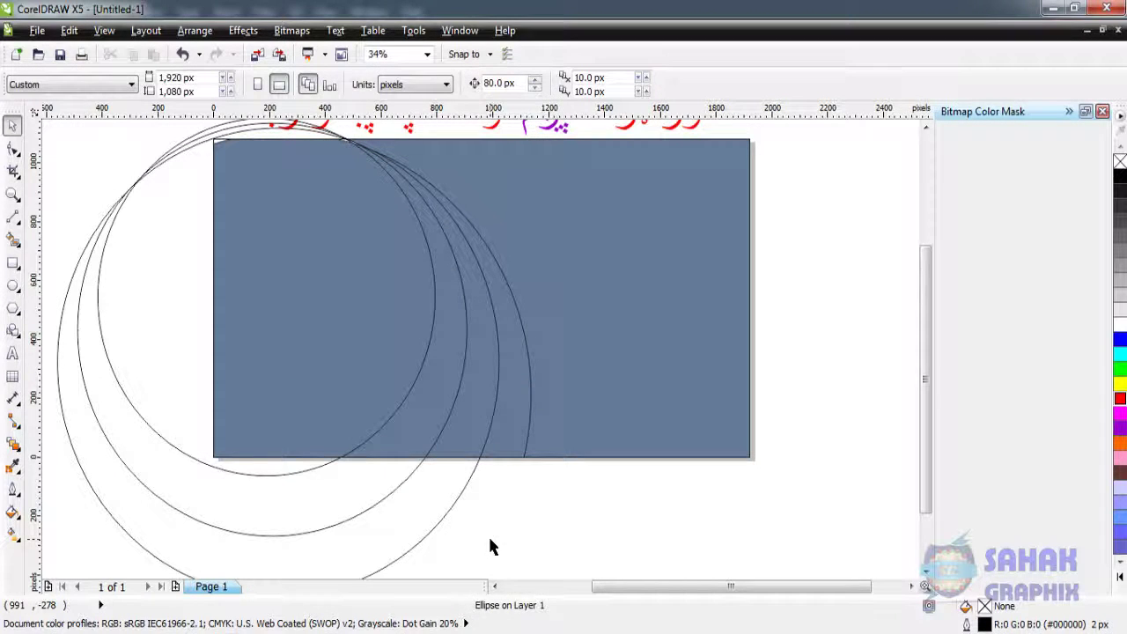
{"action": "left_click", "coordinate": [458, 498]}
{"action": "key", "text": "Delete"}
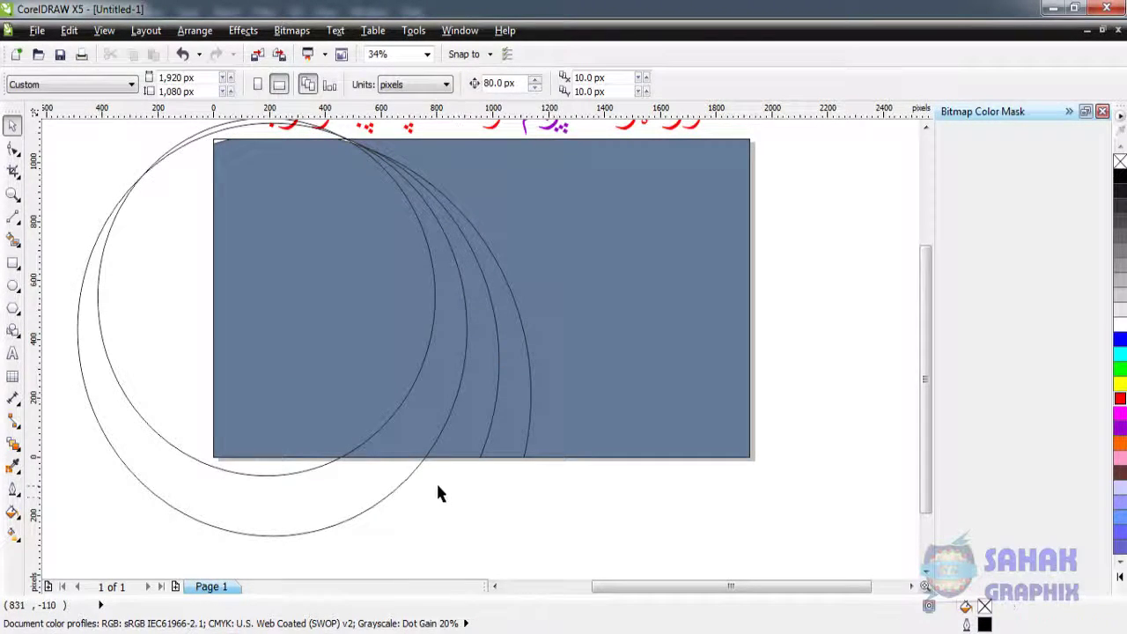
{"action": "left_click", "coordinate": [410, 474]}
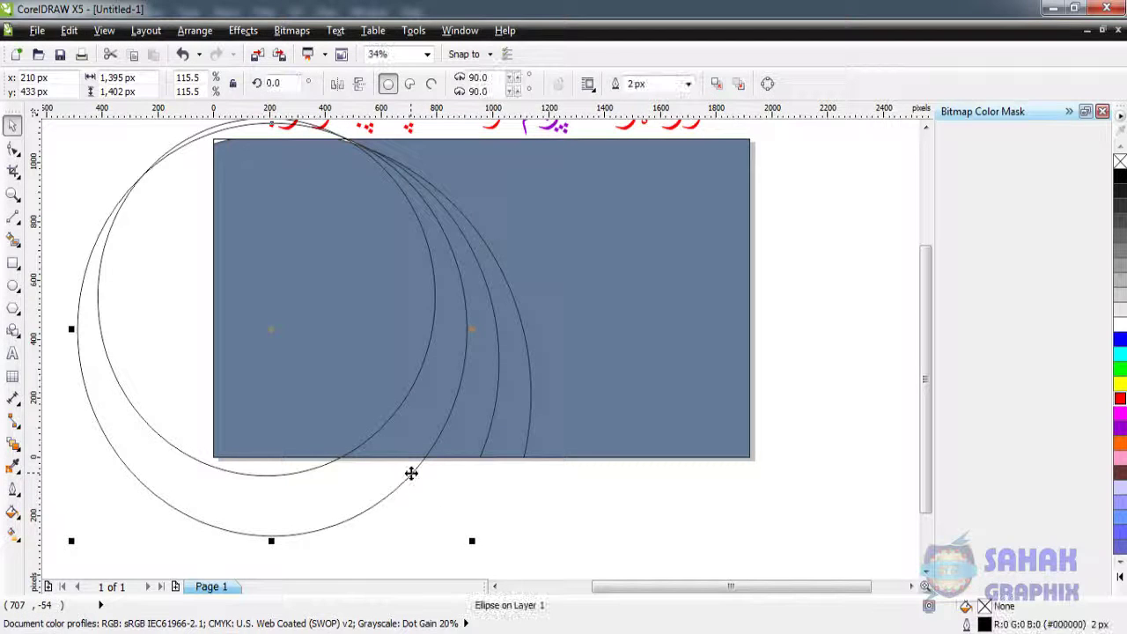
{"action": "key", "text": "Delete"}
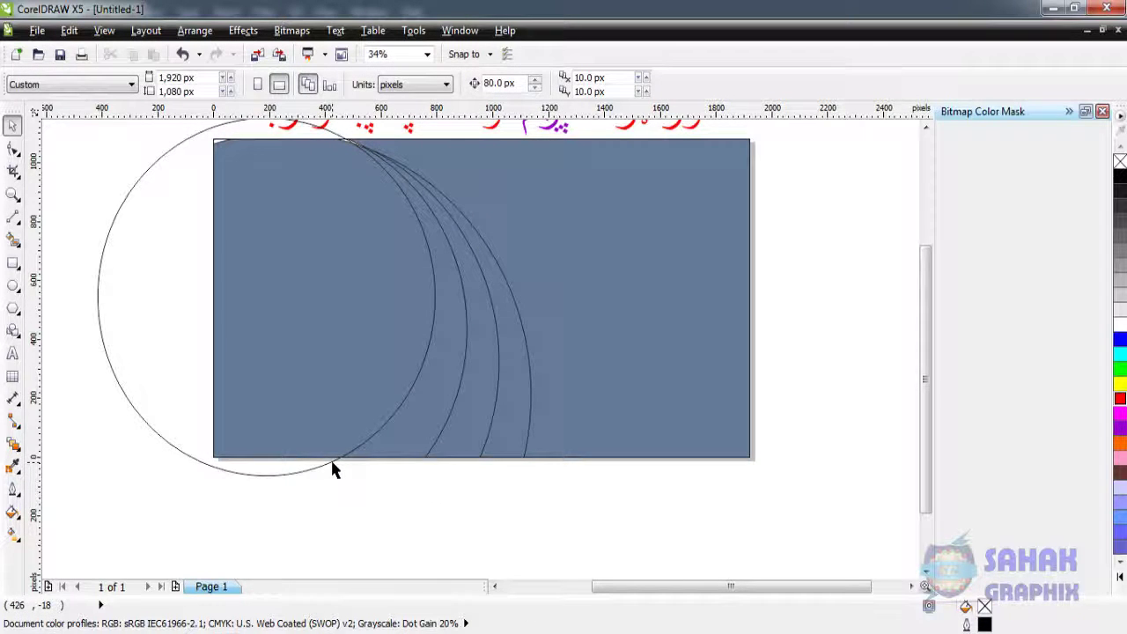
{"action": "left_click", "coordinate": [331, 461]}
{"action": "key", "text": "Delete"}
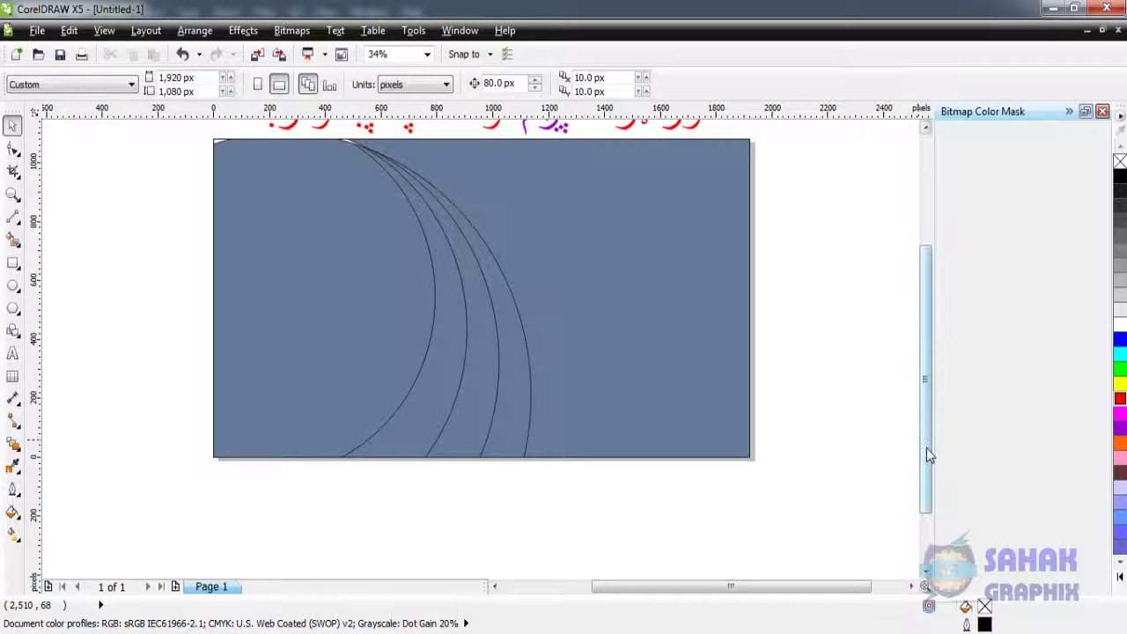
Move the large left-hand piece about 246 px left, away from the crescents
{"action": "scroll", "coordinate": [925, 455], "scroll_direction": "up", "scroll_amount": 1}
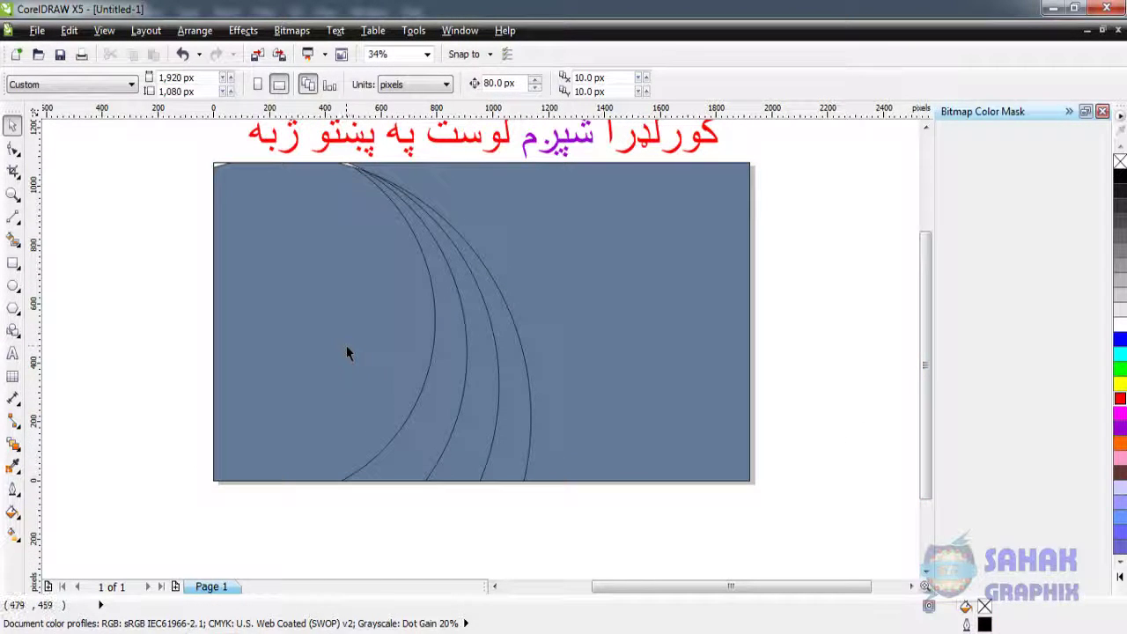
{"action": "left_click_drag", "start_coordinate": [346, 345], "coordinate": [277, 344]}
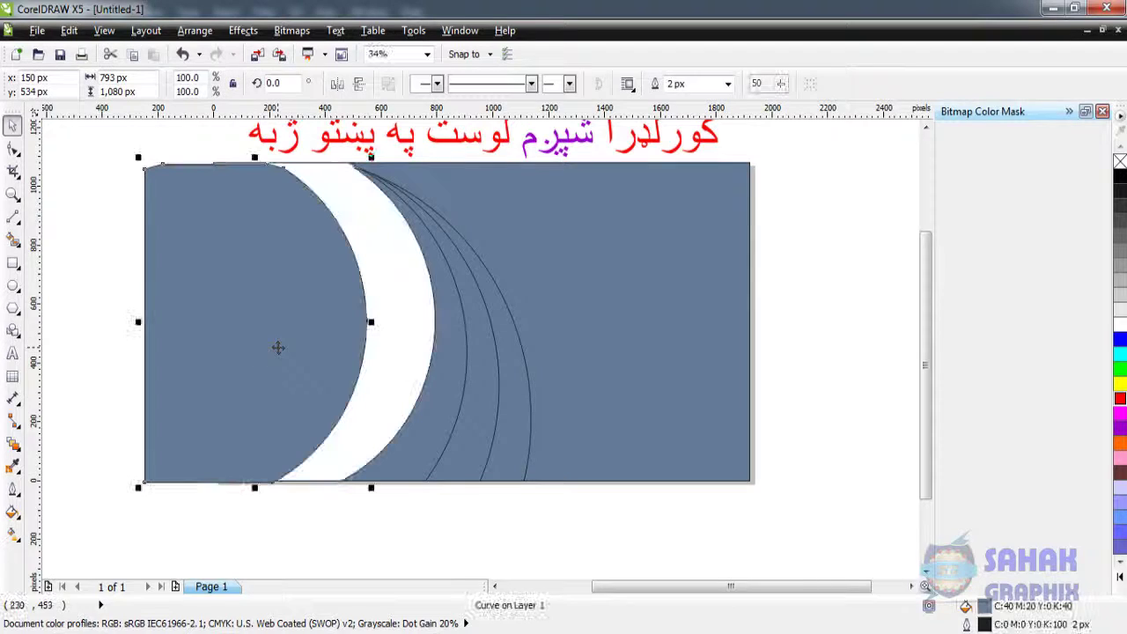
Fill the crescents black, red and green from inner to outer, and the large right-hand piece magenta
{"action": "left_click", "coordinate": [455, 387]}
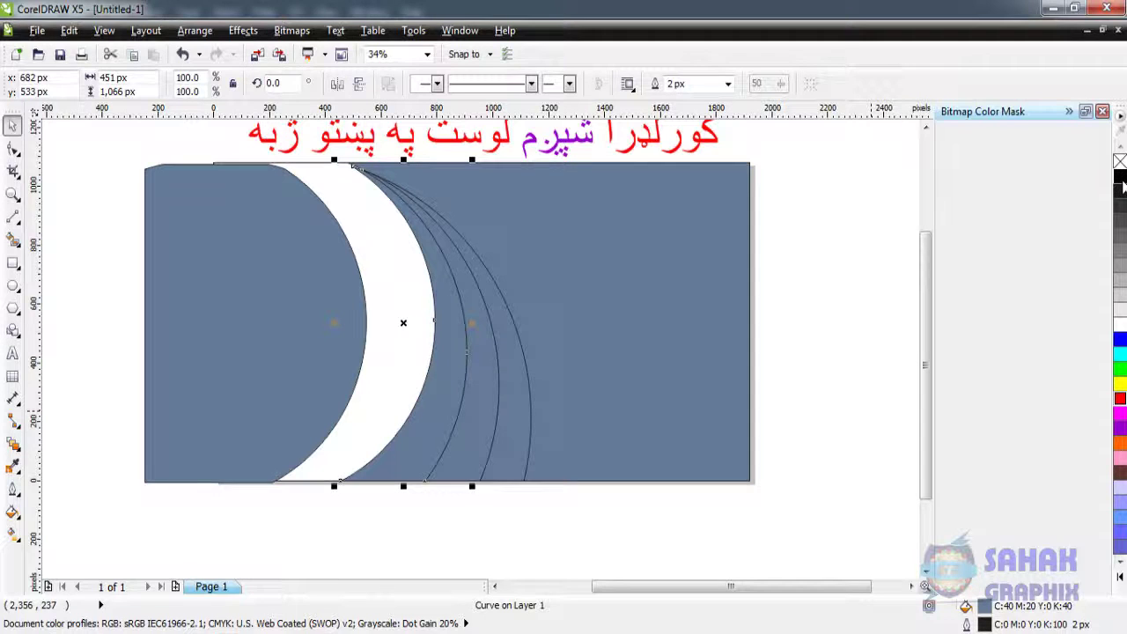
{"action": "left_click", "coordinate": [1120, 176]}
{"action": "left_click", "coordinate": [477, 392]}
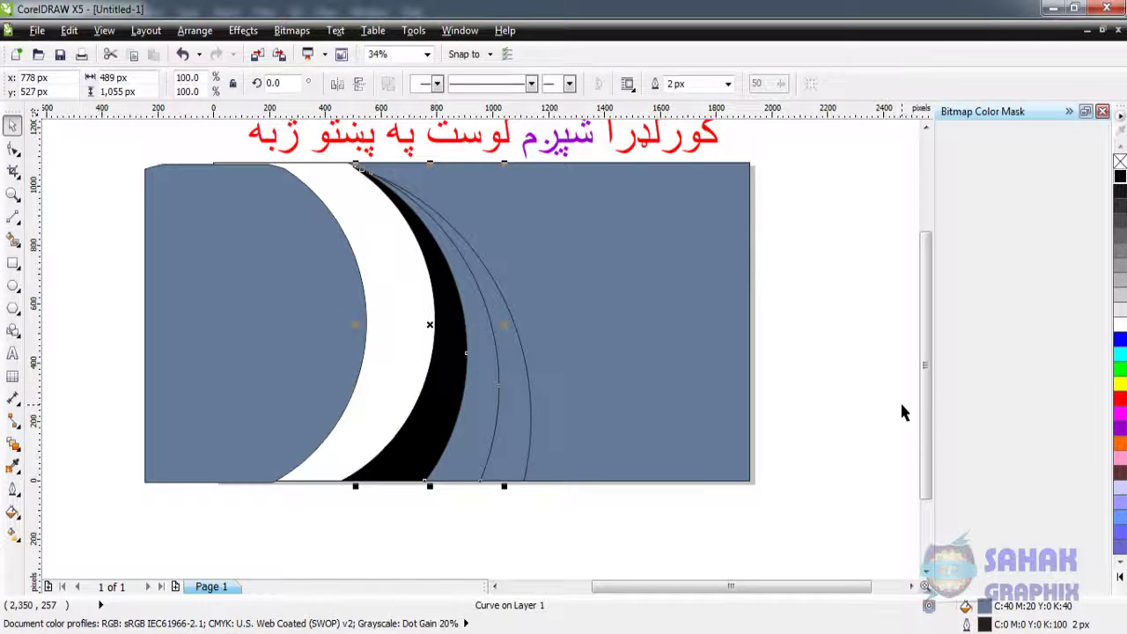
{"action": "left_click", "coordinate": [1121, 398]}
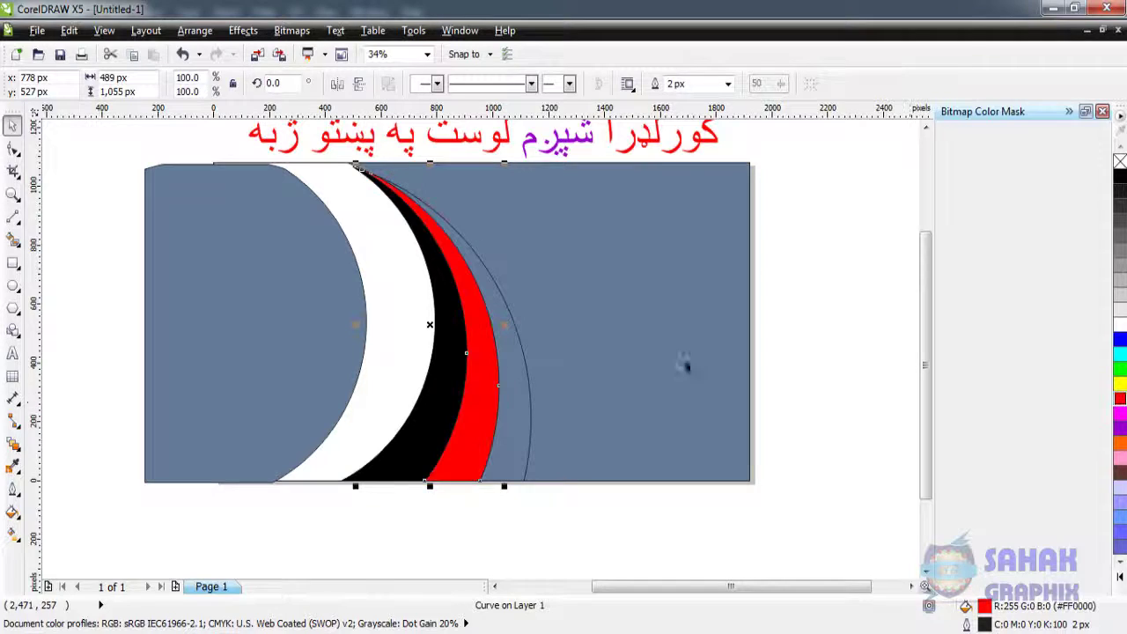
{"action": "left_click", "coordinate": [515, 410]}
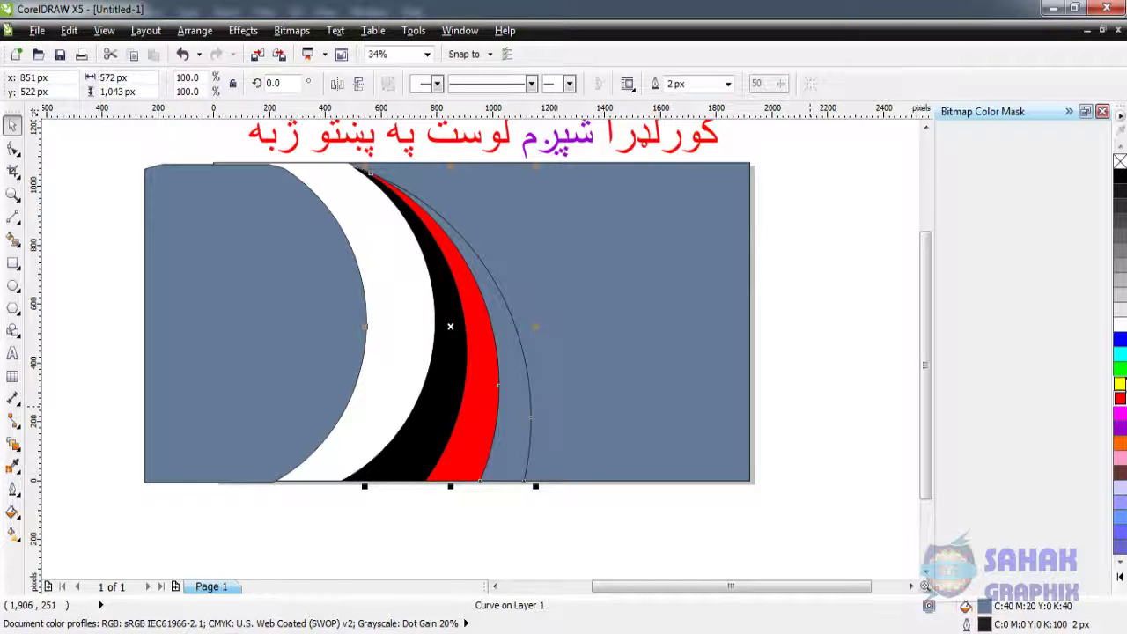
{"action": "left_click", "coordinate": [1121, 370]}
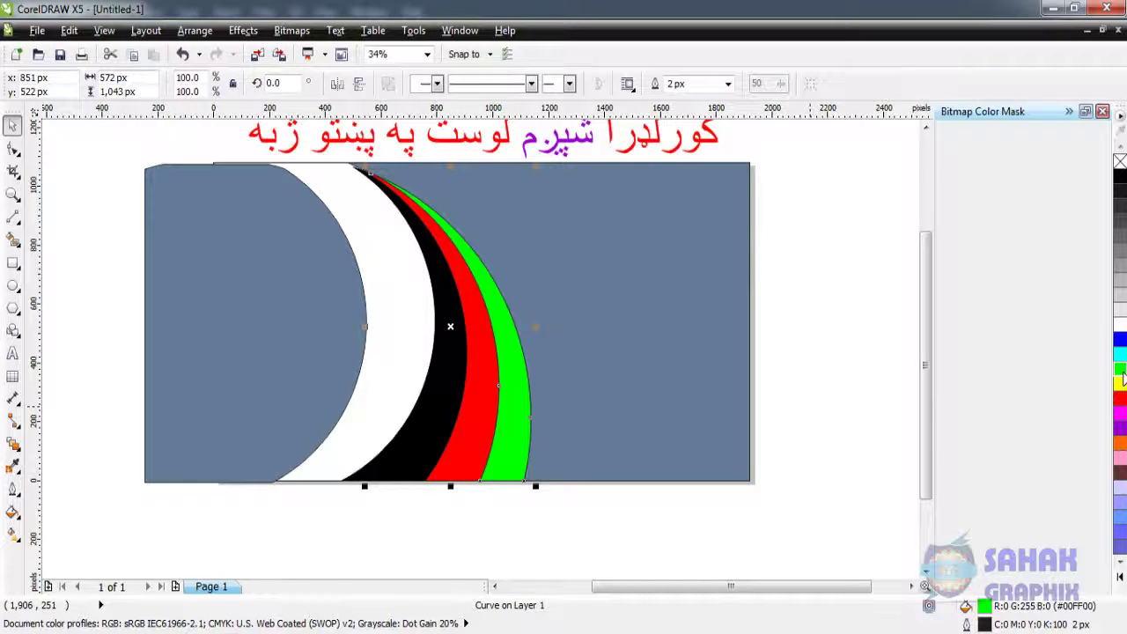
{"action": "left_click", "coordinate": [615, 349]}
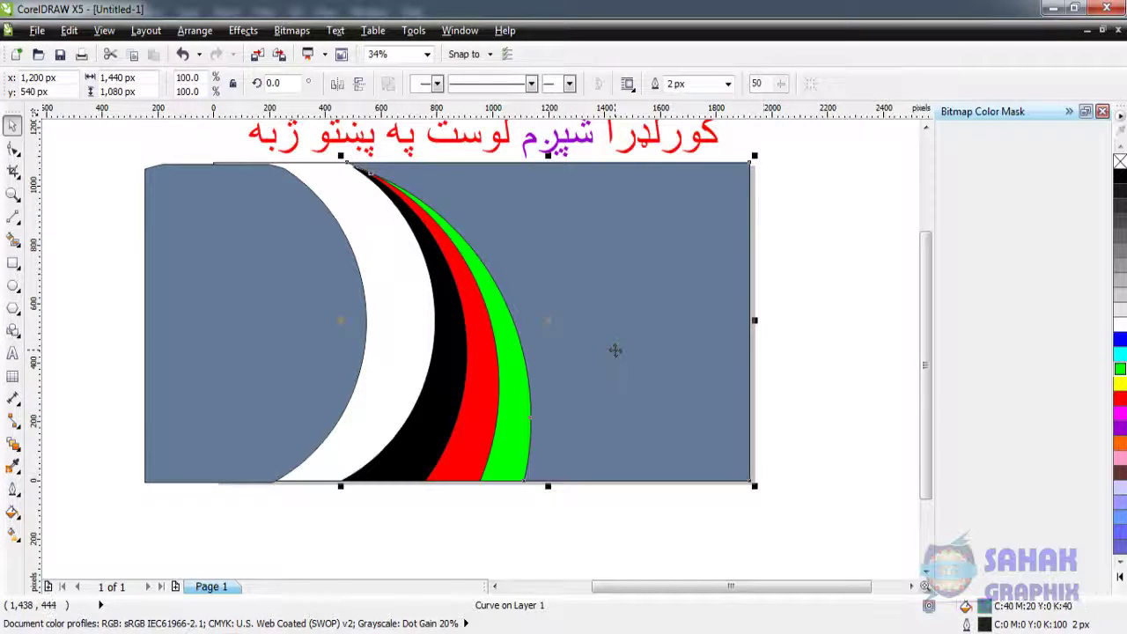
{"action": "left_click", "coordinate": [1121, 417]}
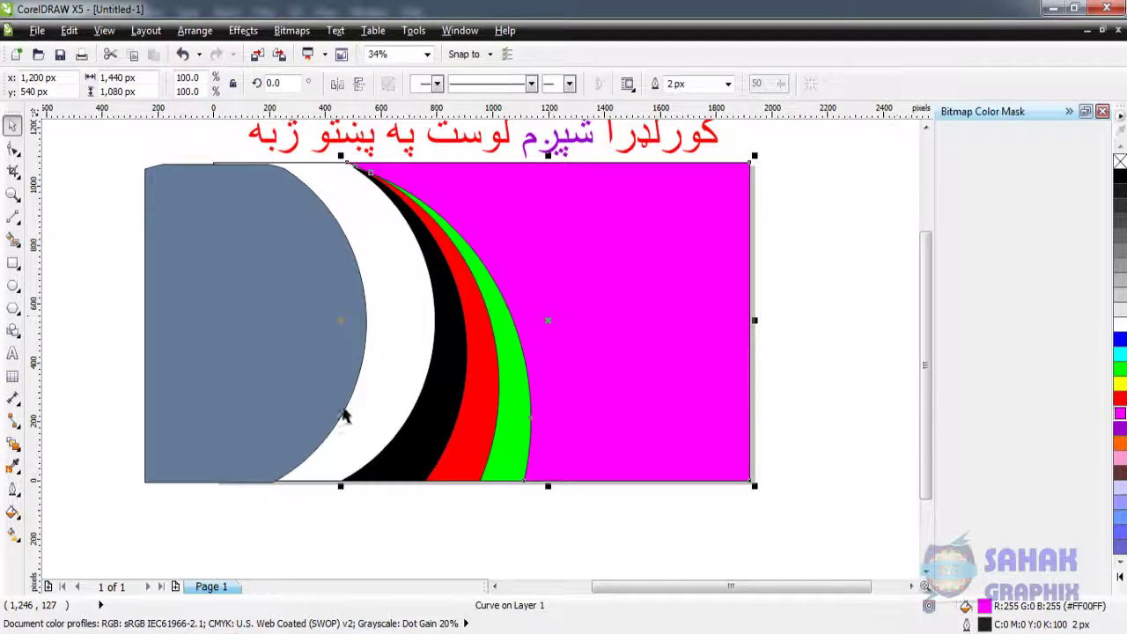
Delete the detached blue-grey piece and Smart Fill the empty area beside the black crescent with blue-grey
{"action": "left_click", "coordinate": [229, 380]}
{"action": "key", "text": "Delete"}
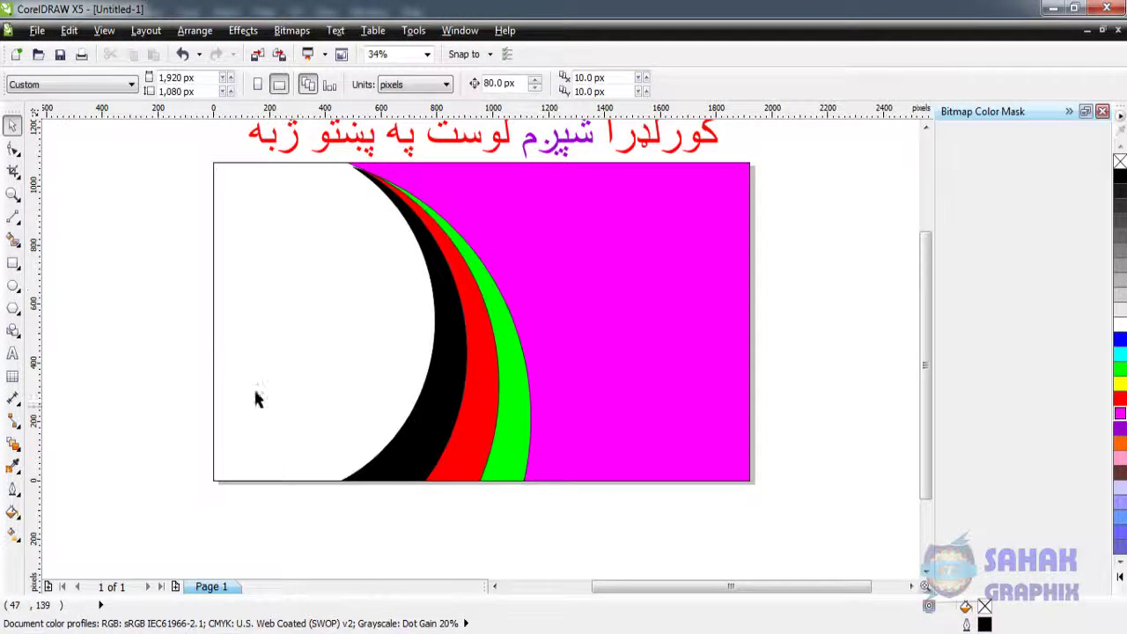
{"action": "left_click", "coordinate": [12, 241]}
{"action": "left_click", "coordinate": [287, 304]}
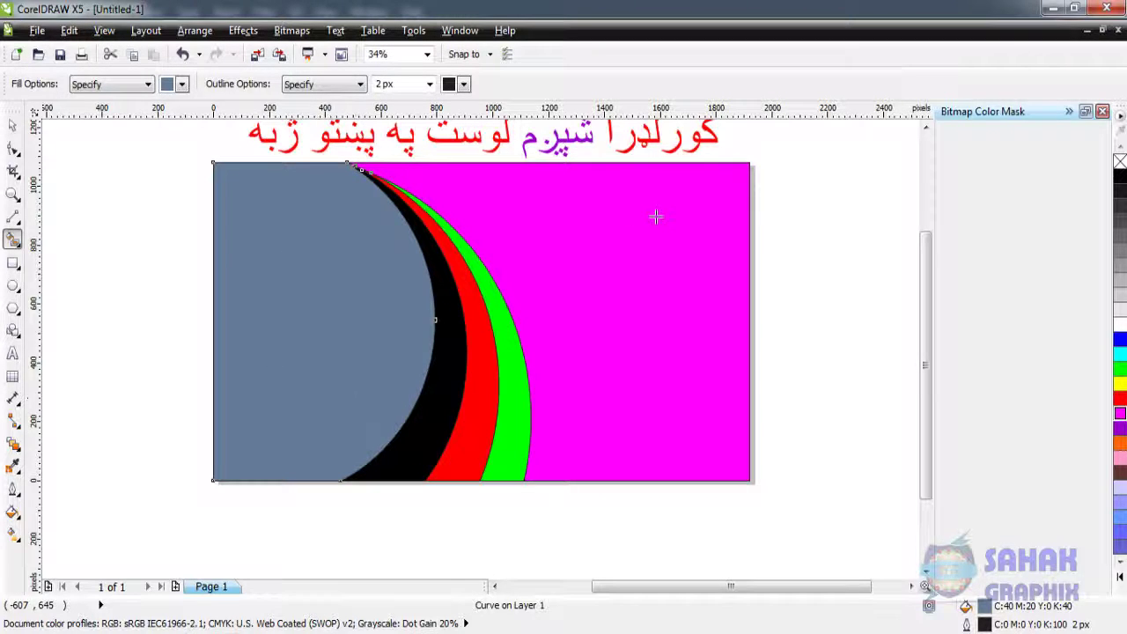
Bring the blue 1,920 × 1,080 px Afghanistan emblem image into the drawing and place it at about x 1,240 px, y 441 px
{"action": "left_click", "coordinate": [1052, 8]}
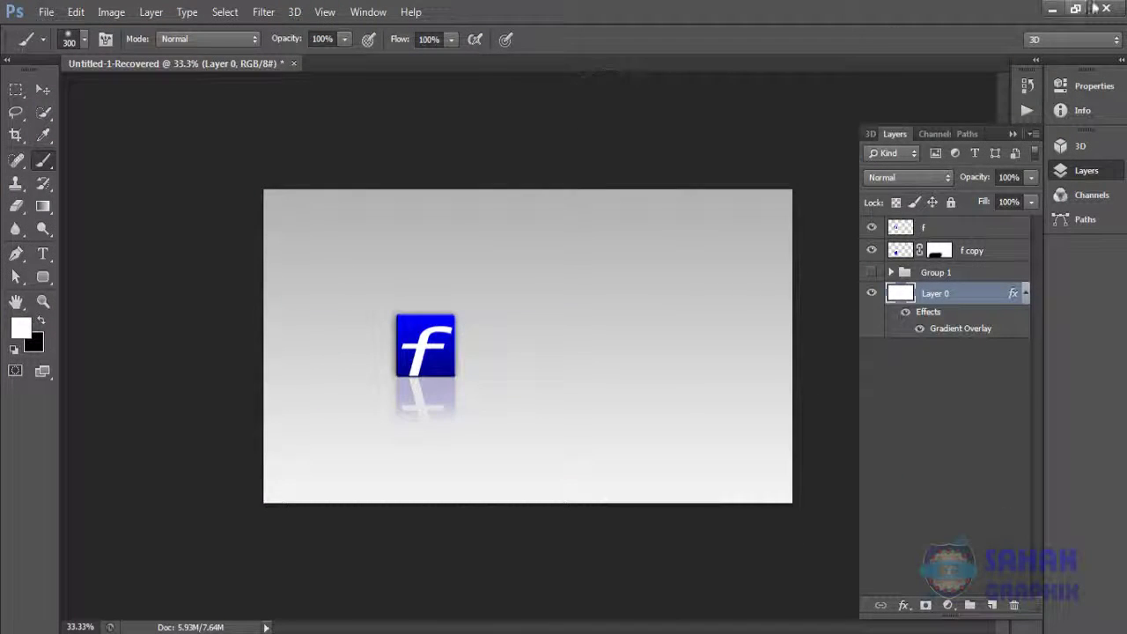
{"action": "left_click", "coordinate": [1052, 9]}
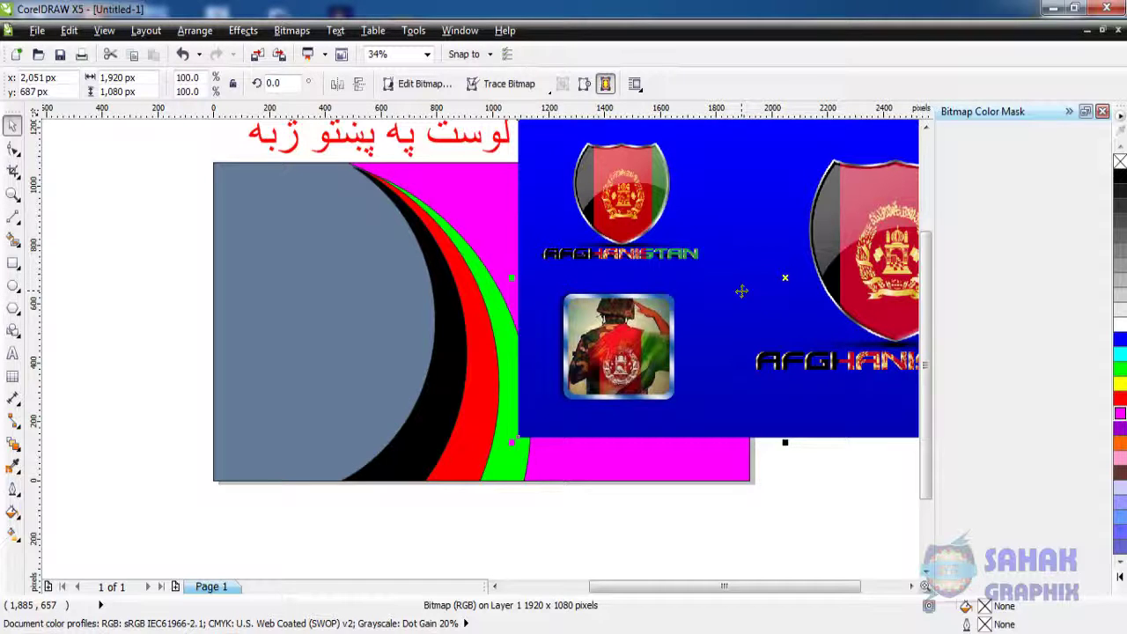
{"action": "left_click_drag", "start_coordinate": [739, 302], "coordinate": [513, 373]}
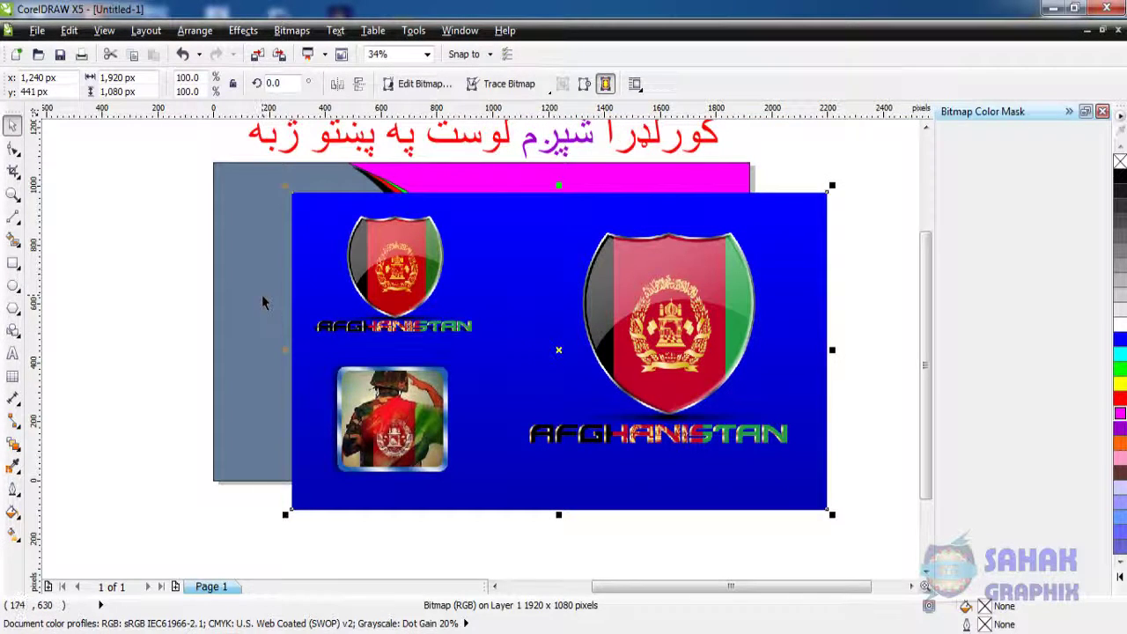
PowerClip the Afghanistan image inside the blue-grey piece beside the black crescent
{"action": "left_click", "coordinate": [244, 37]}
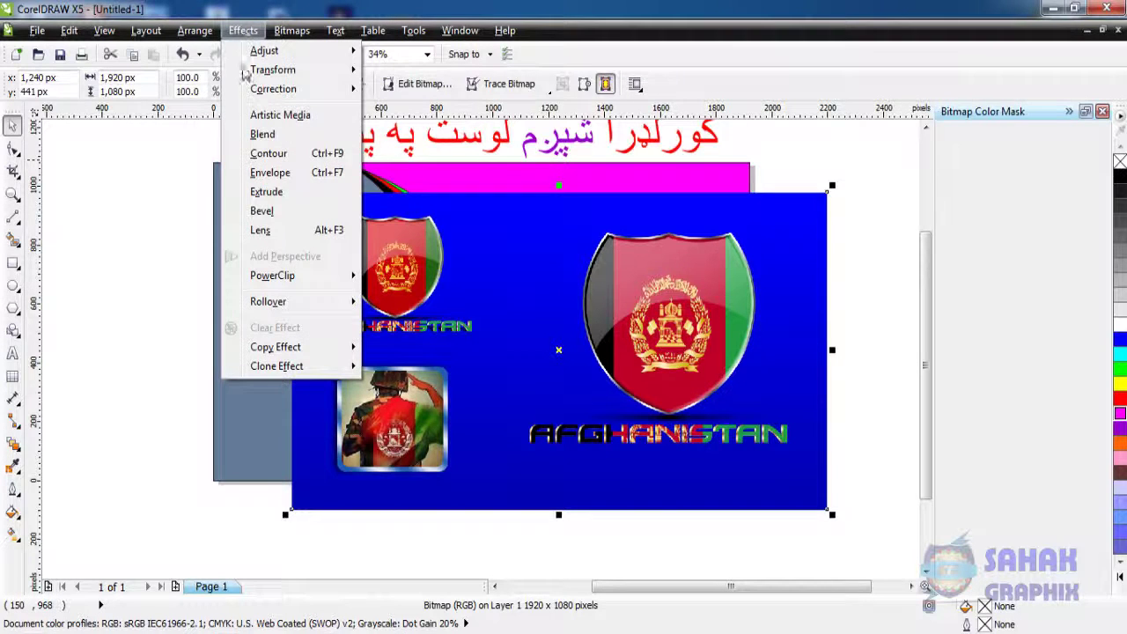
{"action": "mouse_move", "coordinate": [293, 280]}
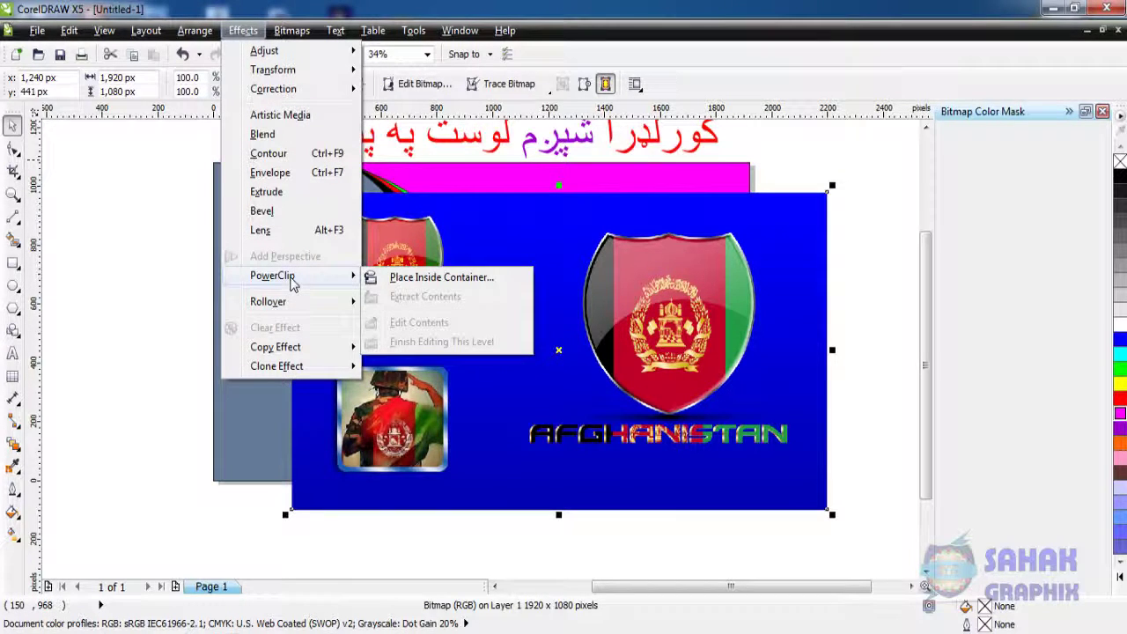
{"action": "left_click", "coordinate": [422, 279]}
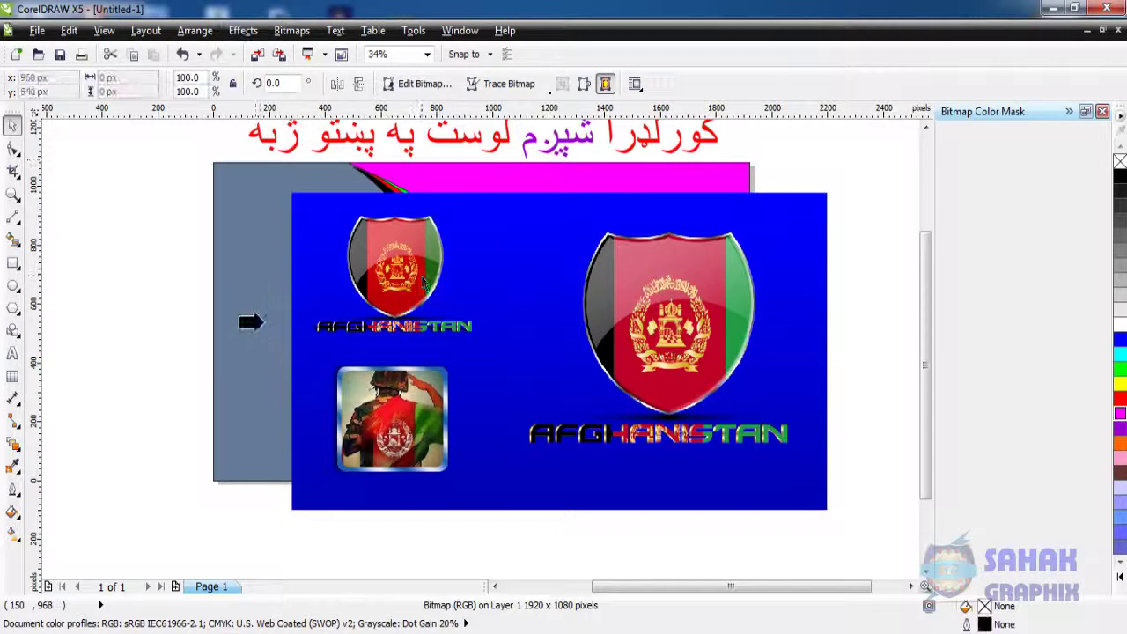
{"action": "left_click", "coordinate": [222, 308]}
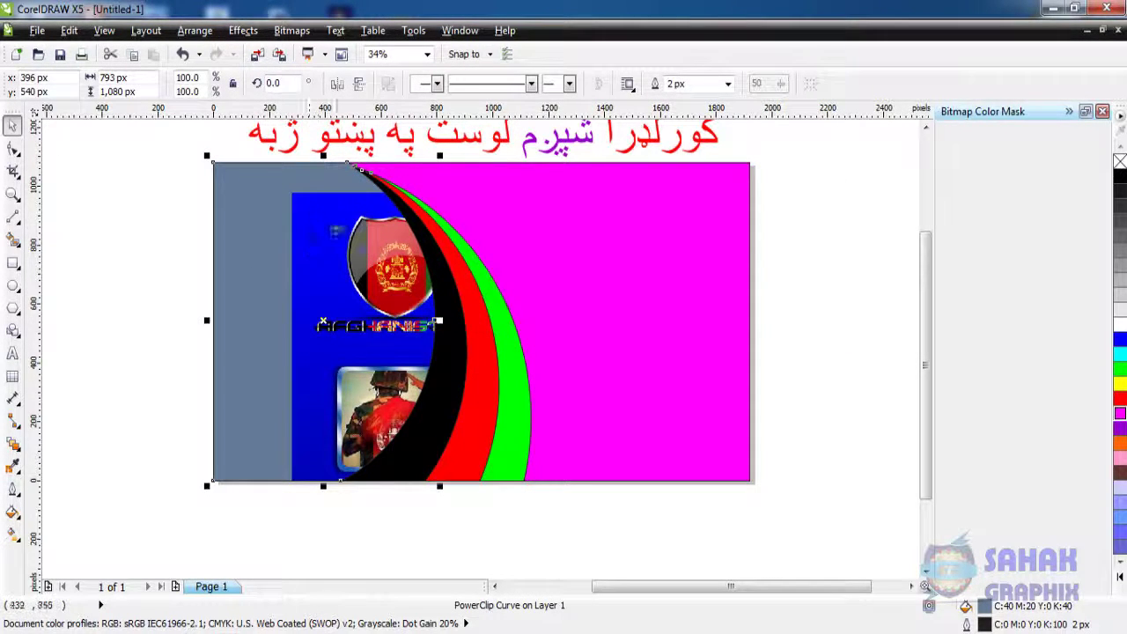
Edit the PowerClip contents, moving the image left to cover the whole container outline and scaling it to about 101.7%
{"action": "right_click", "coordinate": [333, 243]}
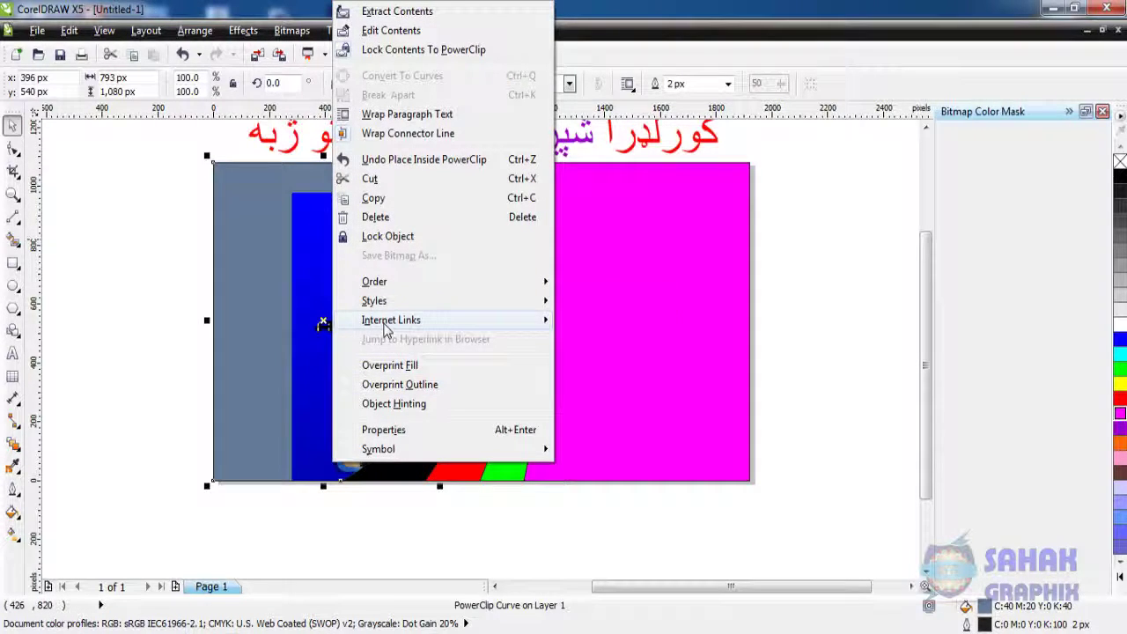
{"action": "mouse_move", "coordinate": [385, 330]}
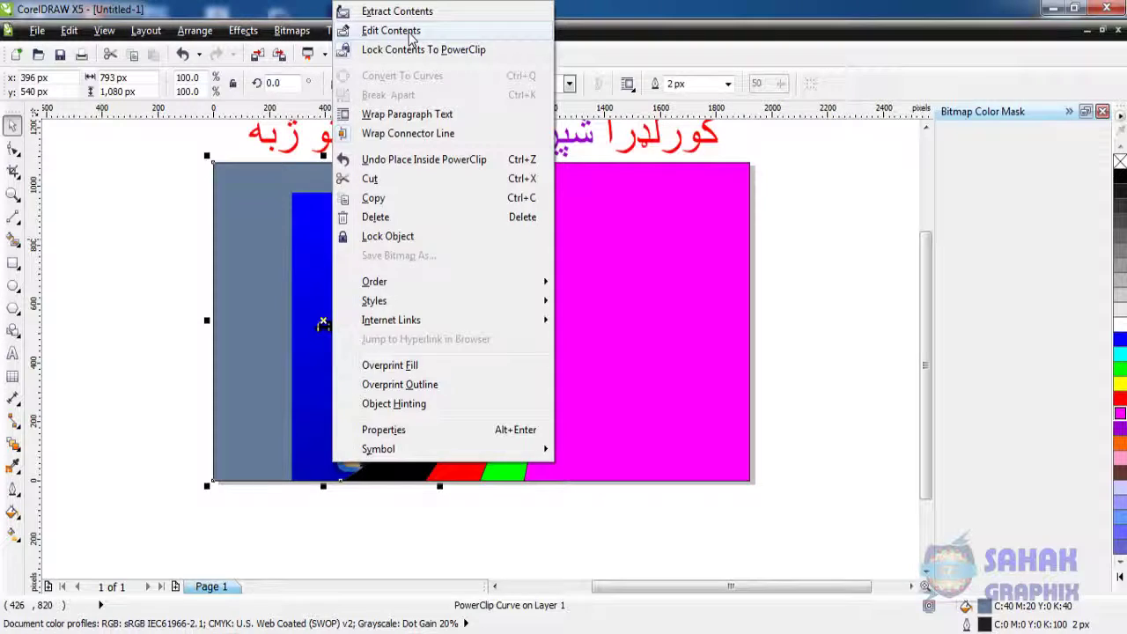
{"action": "left_click", "coordinate": [391, 31]}
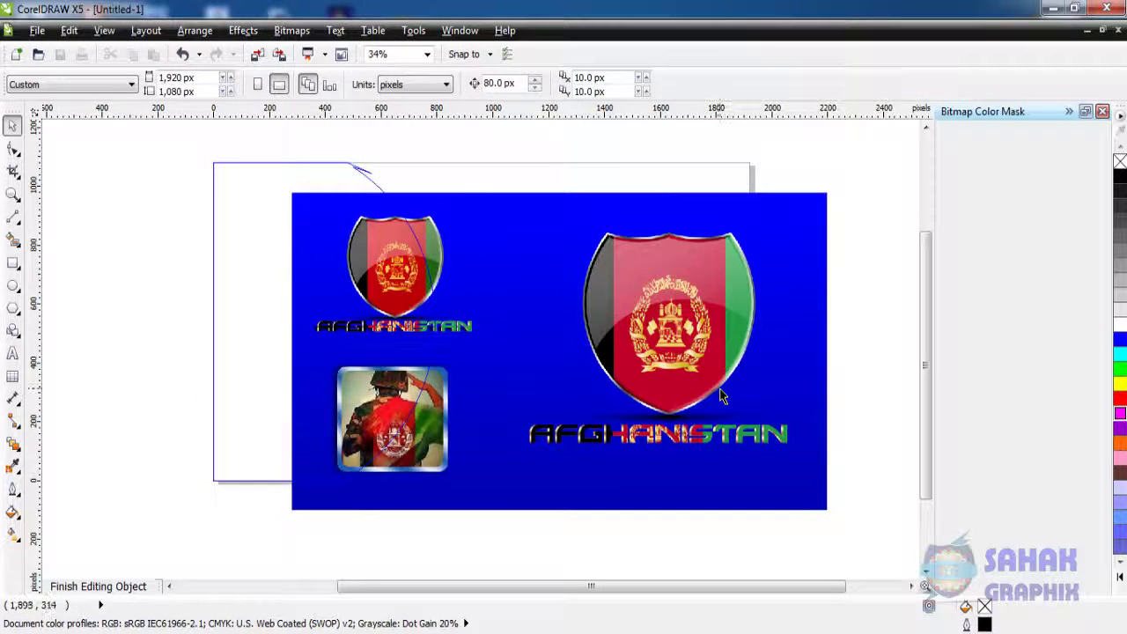
{"action": "left_click_drag", "start_coordinate": [720, 396], "coordinate": [591, 359]}
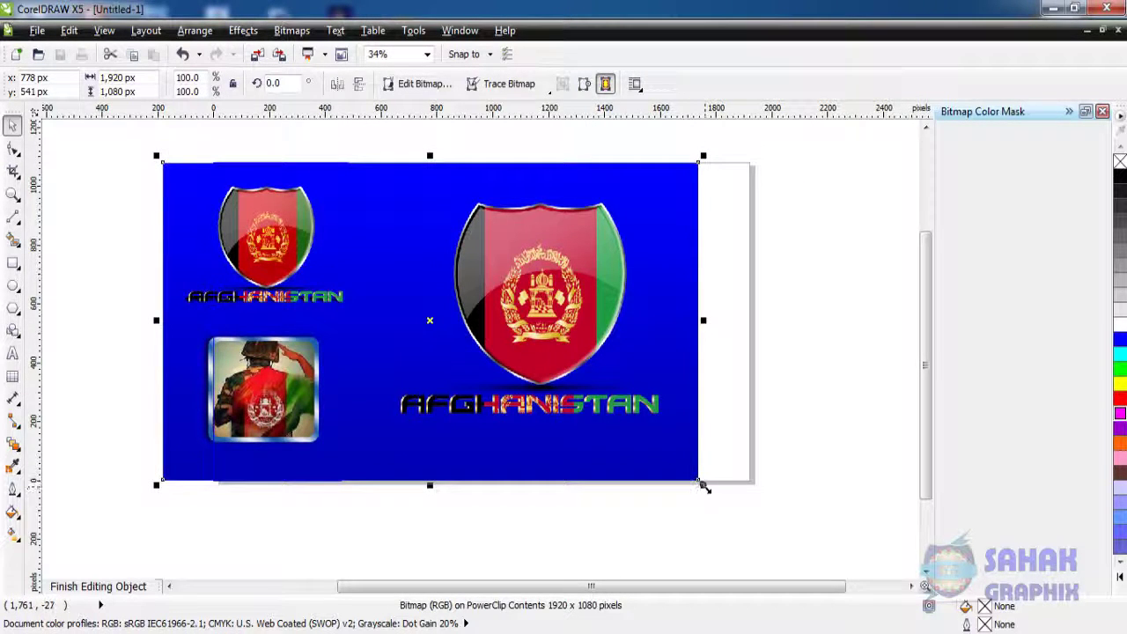
{"action": "left_click_drag", "start_coordinate": [704, 487], "coordinate": [714, 497]}
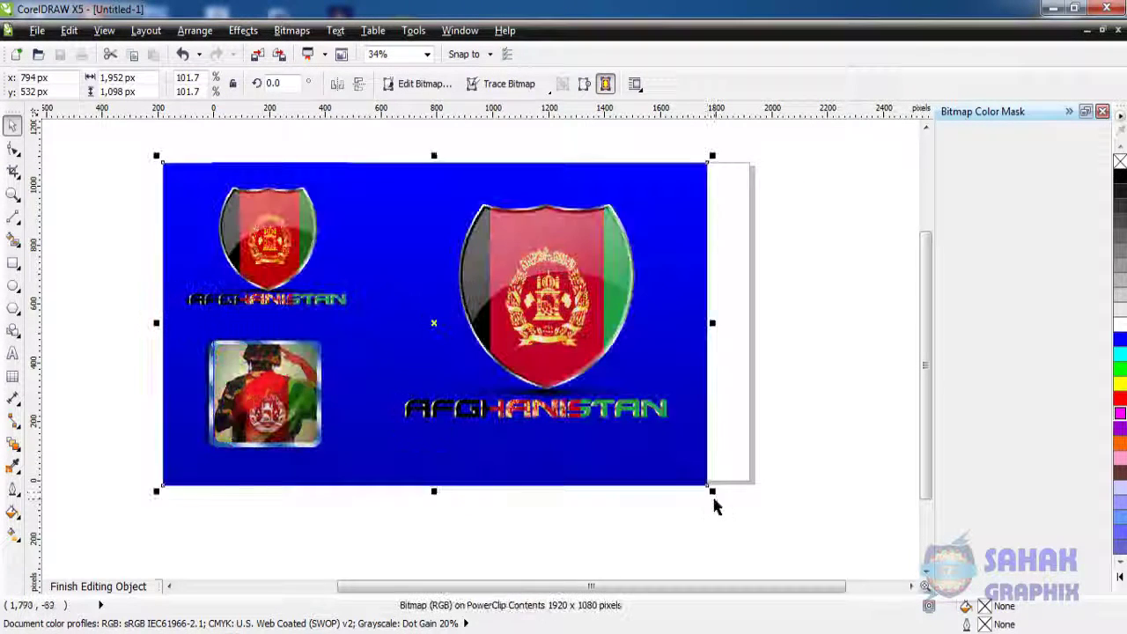
Shift the image slightly up and left to about x 770 px, y 556 px, and finish editing the PowerClip contents
{"action": "left_click_drag", "start_coordinate": [369, 368], "coordinate": [364, 361]}
{"action": "right_click", "coordinate": [364, 369]}
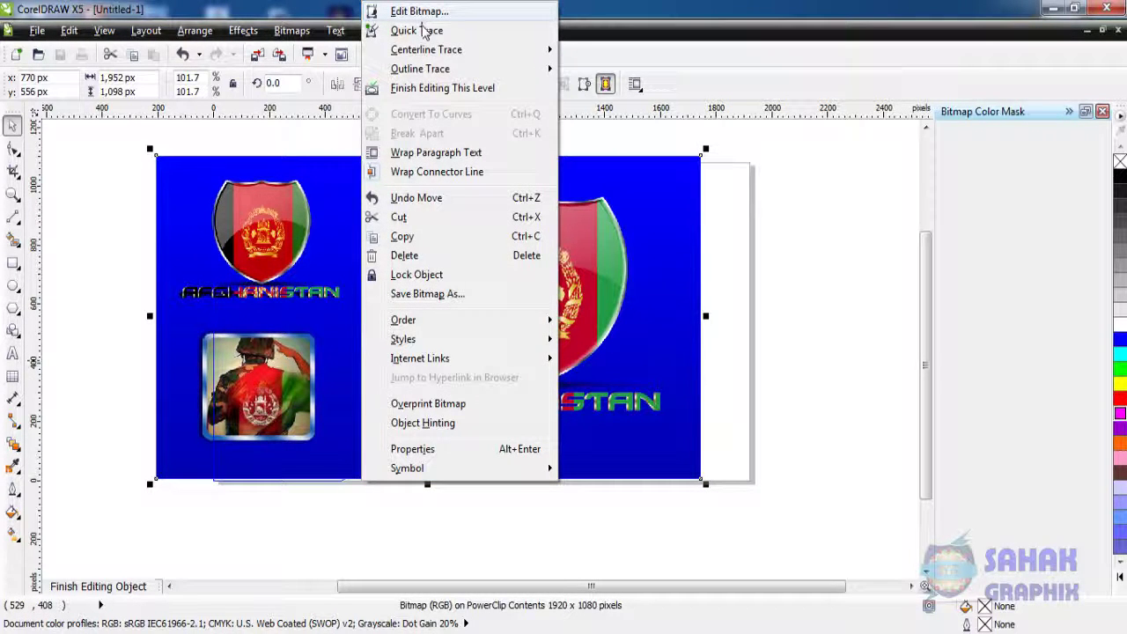
{"action": "mouse_move", "coordinate": [473, 62]}
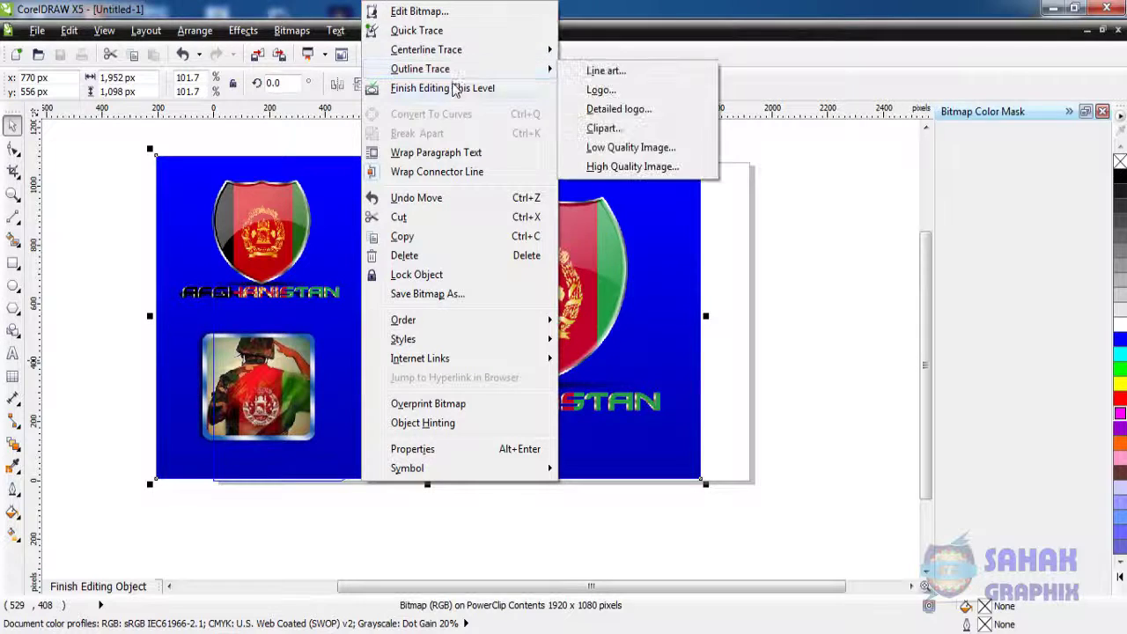
{"action": "left_click", "coordinate": [453, 88]}
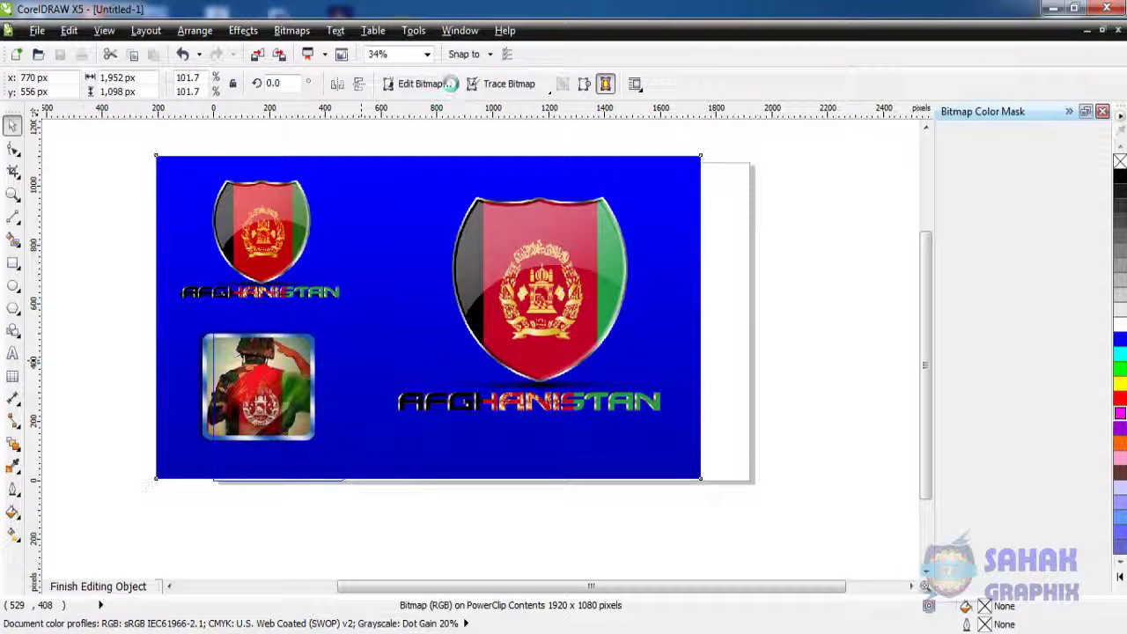
{"action": "left_click", "coordinate": [803, 211]}
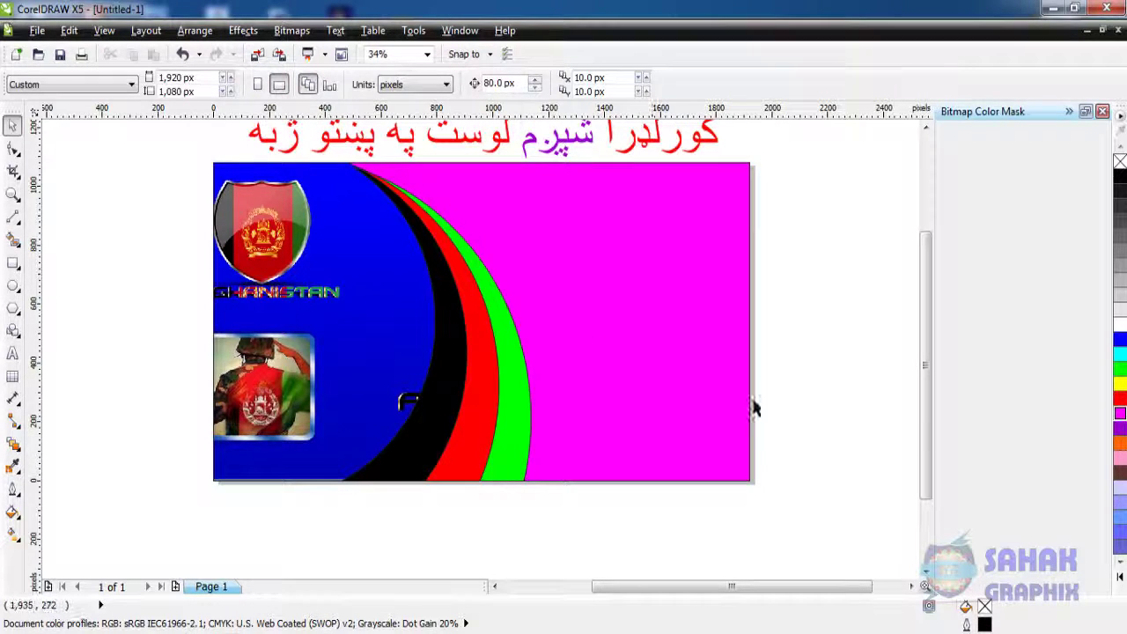
Draw two overlapping rectangles below the page, about 758 × 409 px and 763 × 373 px
{"action": "left_click_drag", "start_coordinate": [924, 422], "coordinate": [922, 515]}
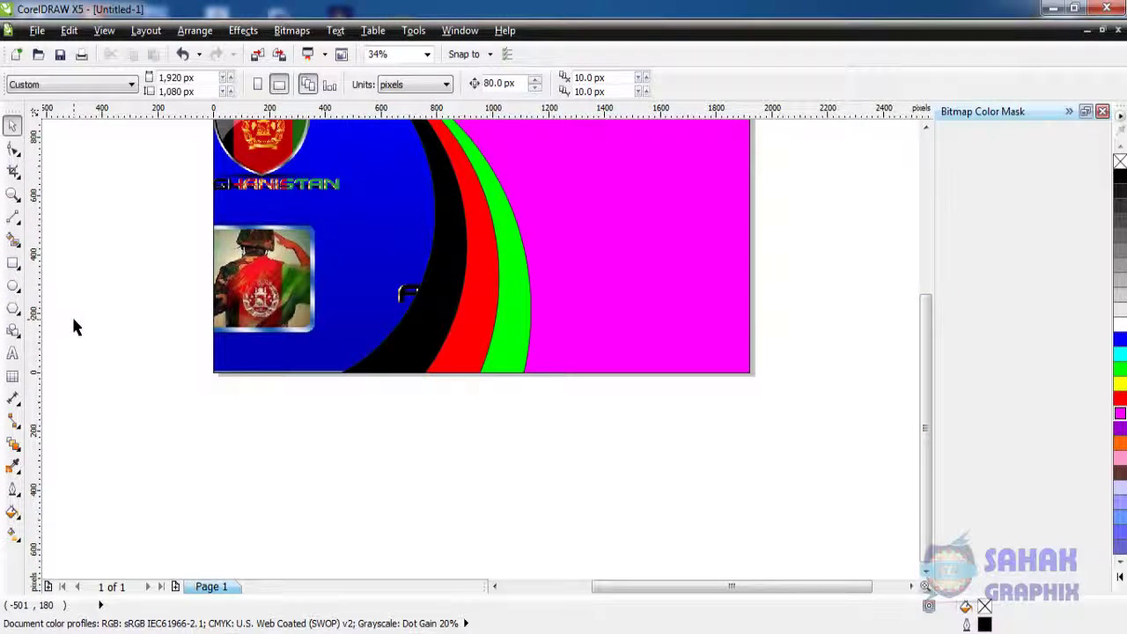
{"action": "left_click", "coordinate": [13, 266]}
{"action": "left_click_drag", "start_coordinate": [261, 440], "coordinate": [472, 558]}
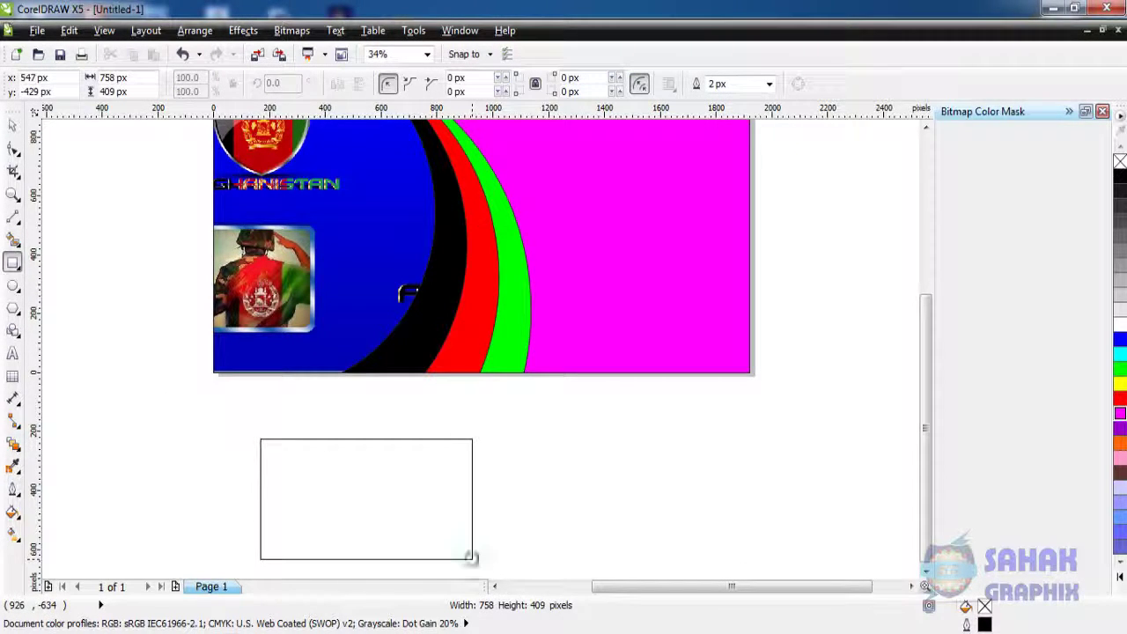
{"action": "left_click_drag", "start_coordinate": [352, 411], "coordinate": [565, 520]}
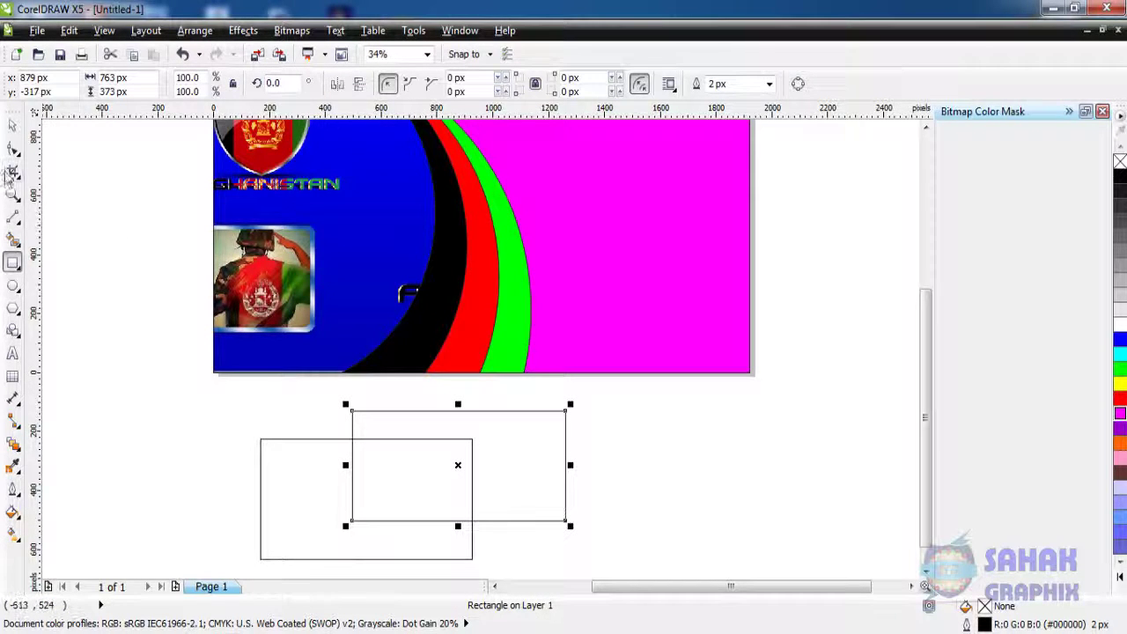
Smart Fill the overlap and both outer areas of the two rectangles with blue-grey
{"action": "left_click", "coordinate": [12, 241]}
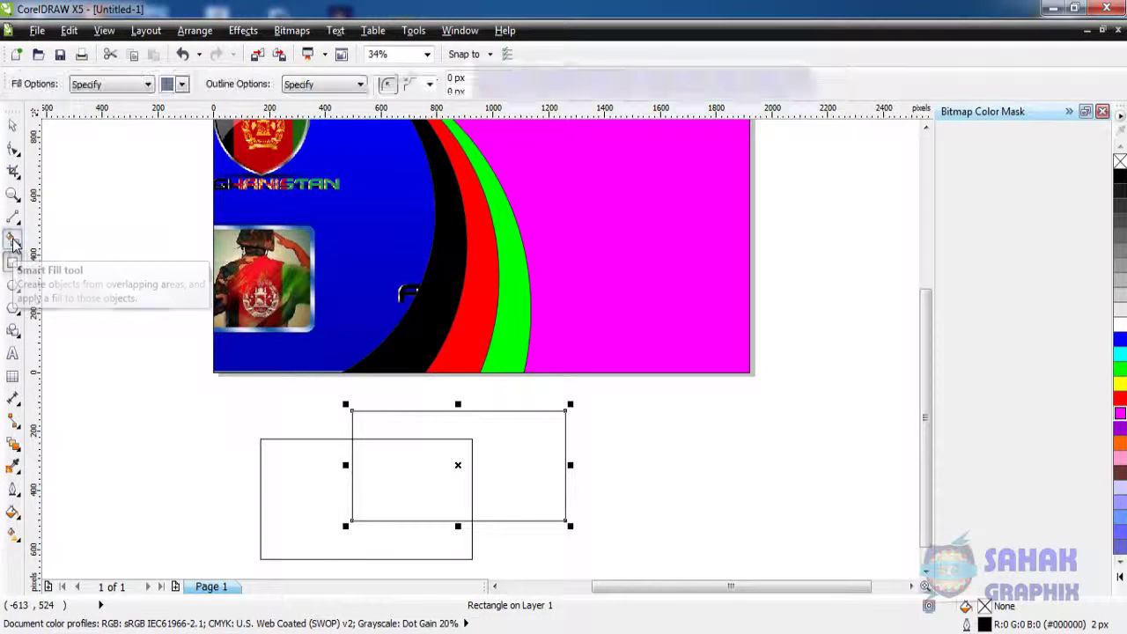
{"action": "left_click", "coordinate": [338, 477]}
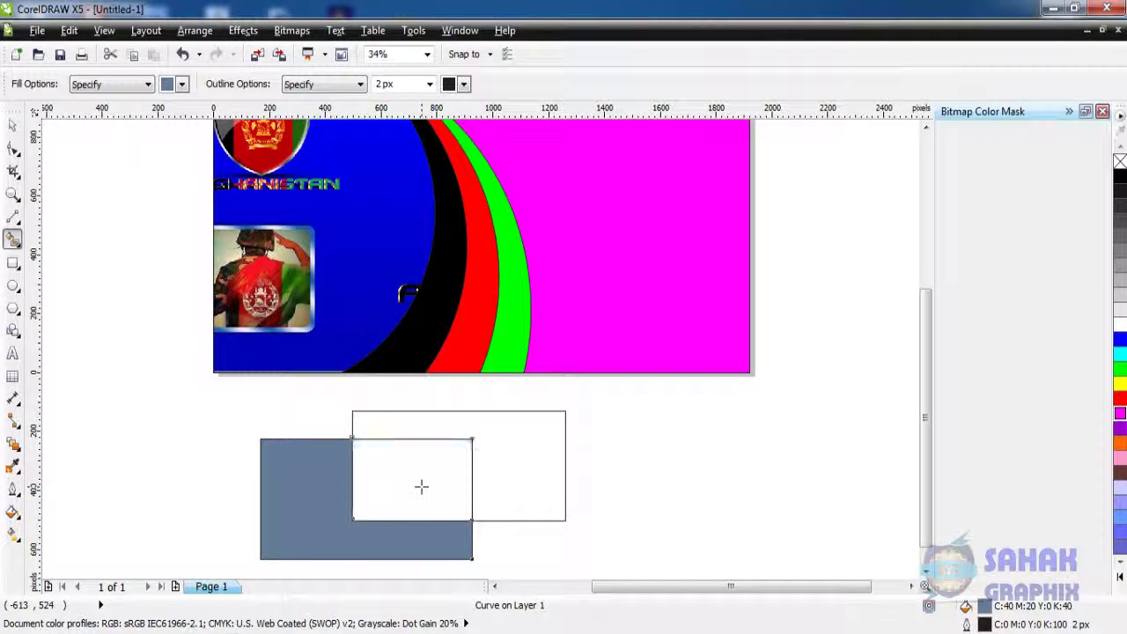
{"action": "left_click", "coordinate": [420, 486]}
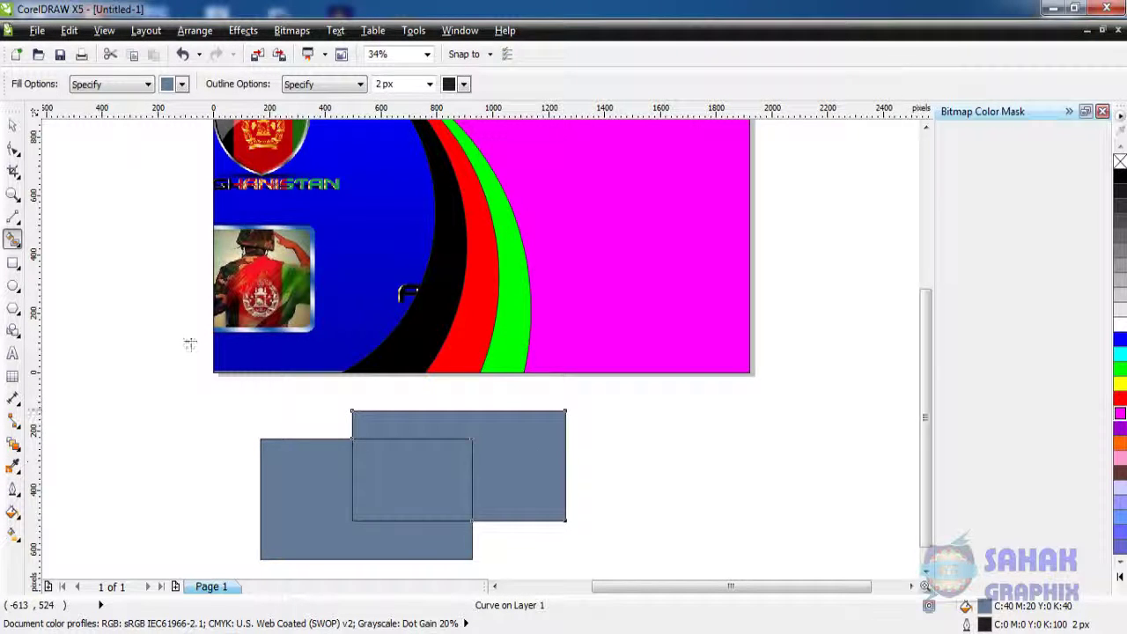
Delete the blue-grey piece where the two rectangles overlap
{"action": "left_click", "coordinate": [12, 125]}
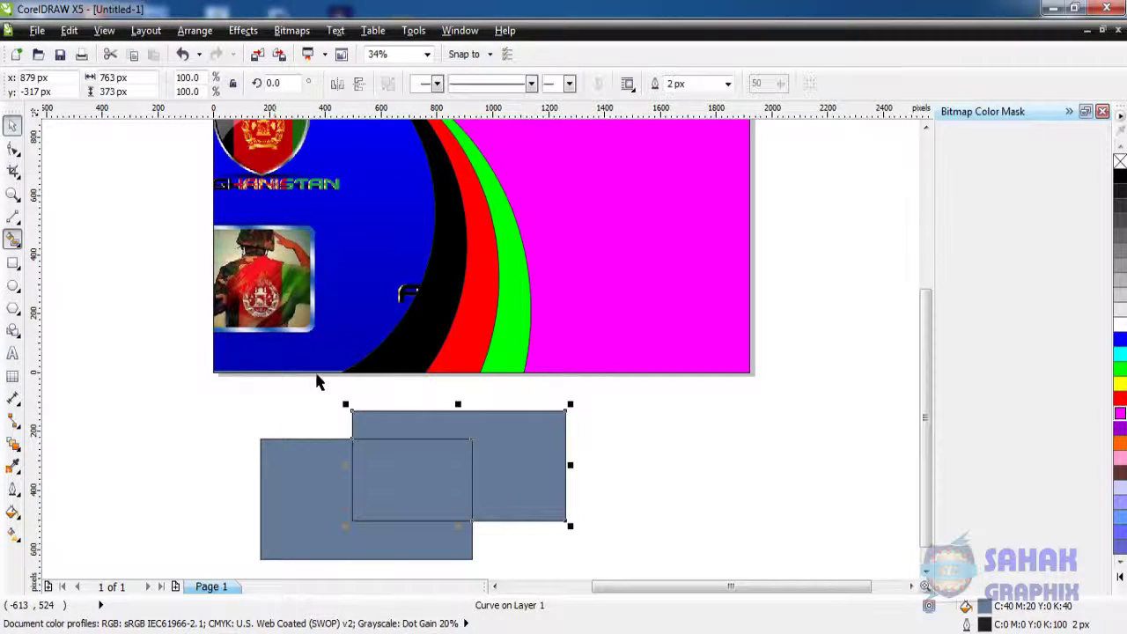
{"action": "left_click", "coordinate": [391, 475]}
{"action": "key", "text": "Delete"}
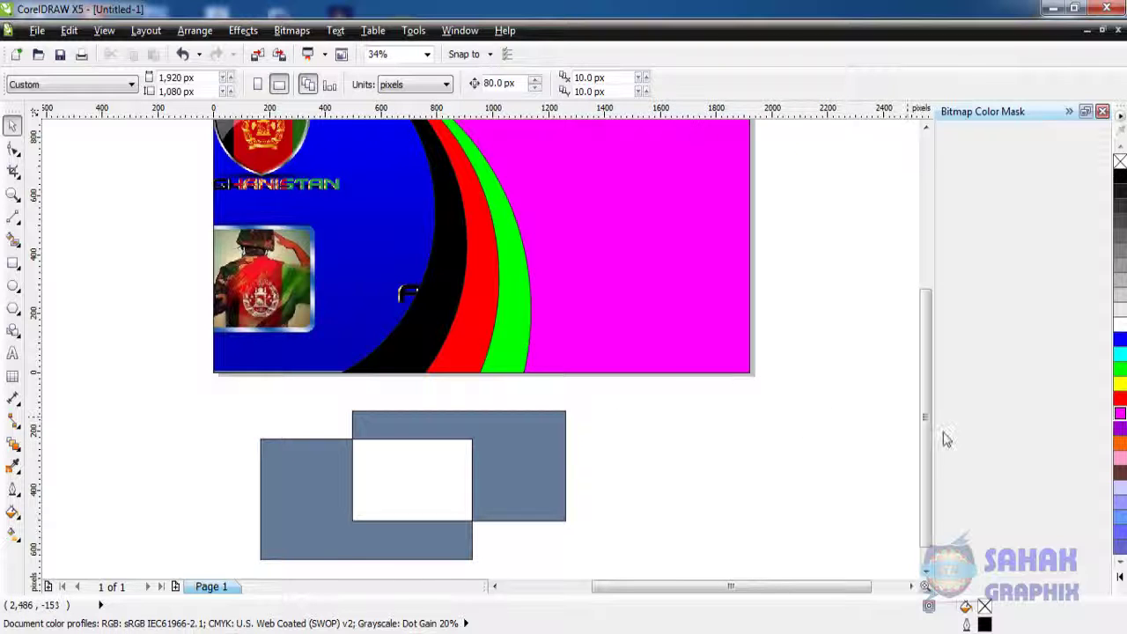
Switch to Photoshop and make the Group 1 layers with the Sahak Academy banner visible
{"action": "left_click_drag", "start_coordinate": [927, 431], "coordinate": [923, 466]}
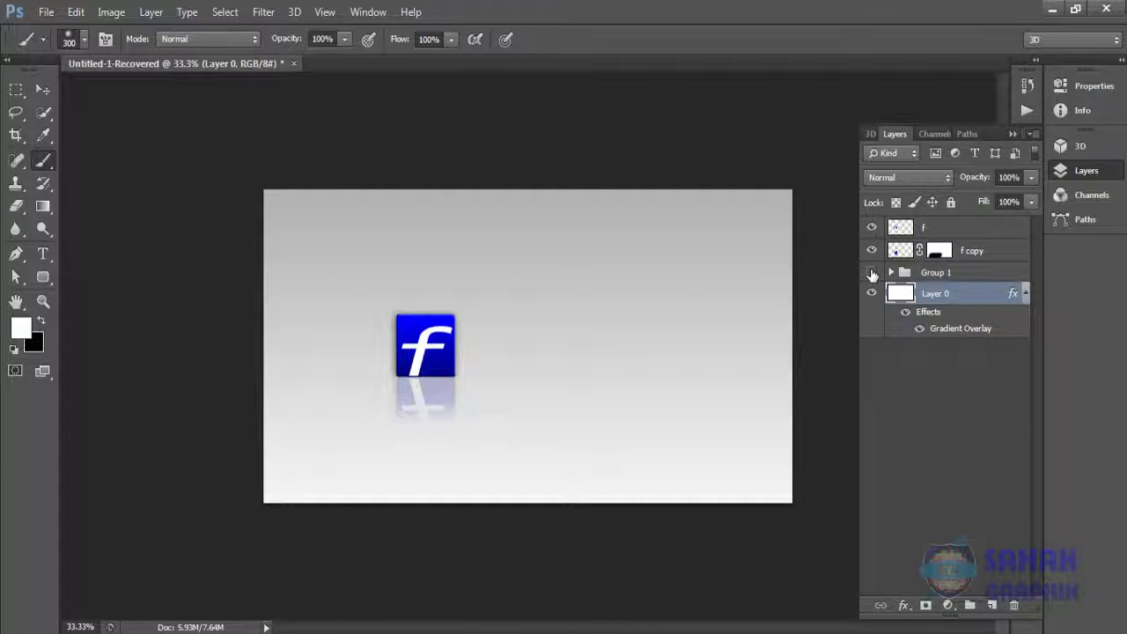
{"action": "left_click", "coordinate": [872, 273]}
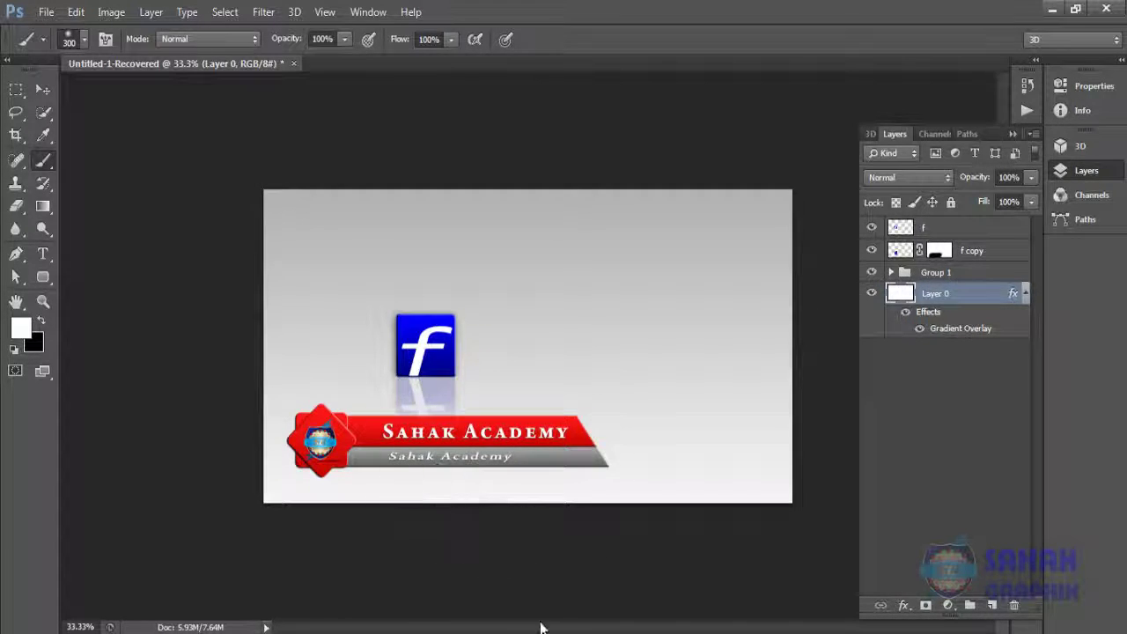
{"action": "key", "text": "ctrl+plus"}
{"action": "key", "text": "ctrl+plus"}
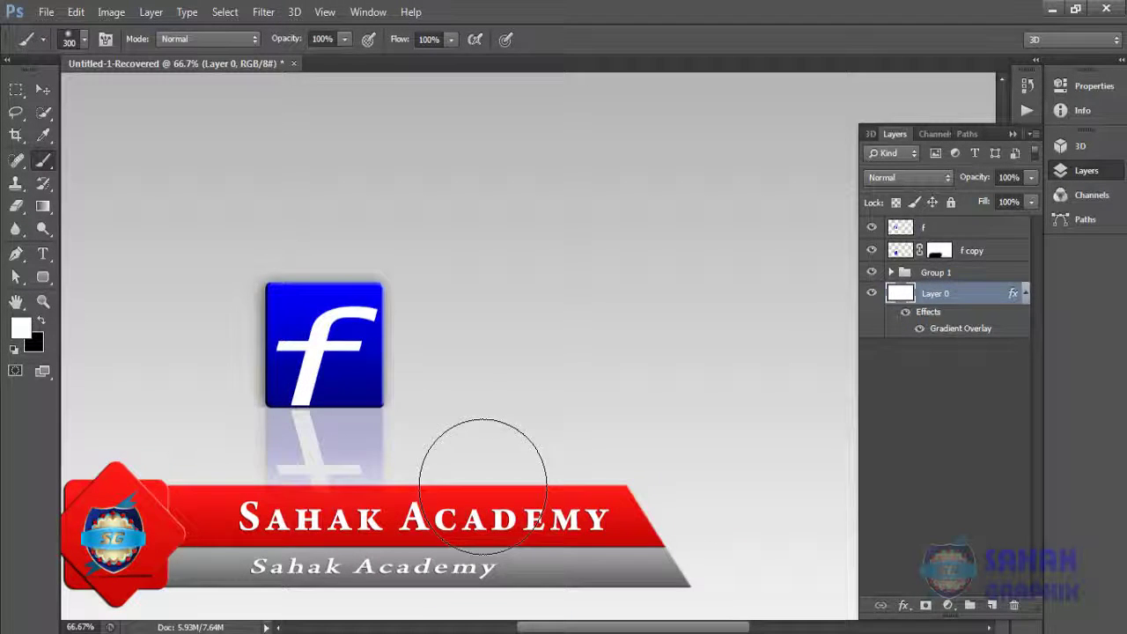
{"action": "key", "text": "v"}
{"action": "left_click_drag", "start_coordinate": [450, 449], "coordinate": [579, 283]}
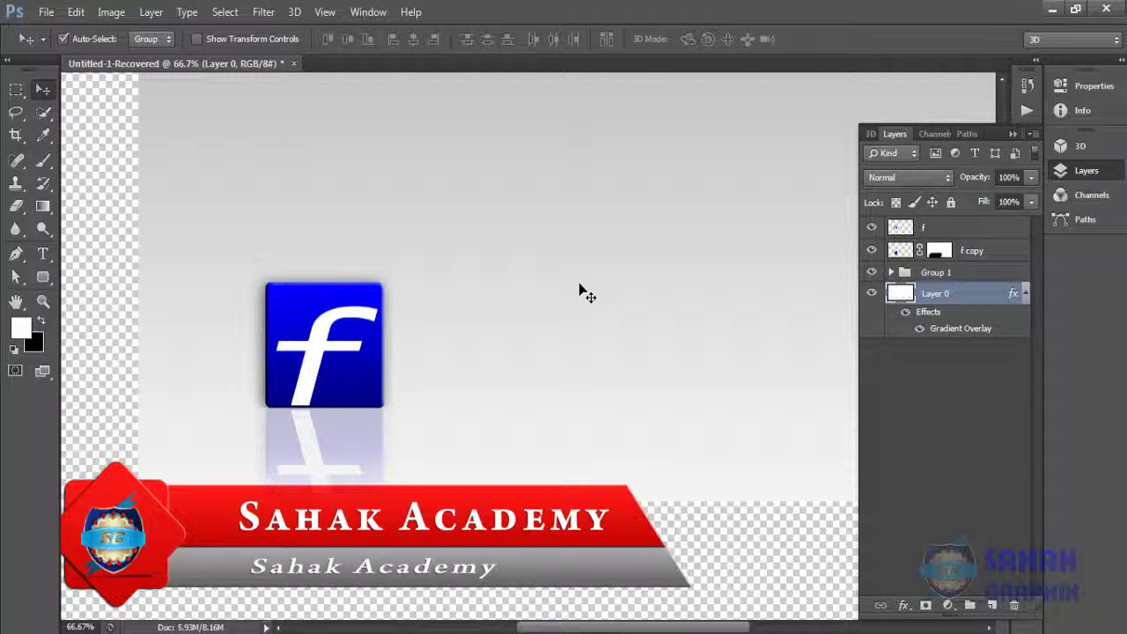
{"action": "key", "text": "ctrl+z"}
Examine the Sahak Academy banner up close and switch back to CorelDRAW
{"action": "key", "text": "h"}
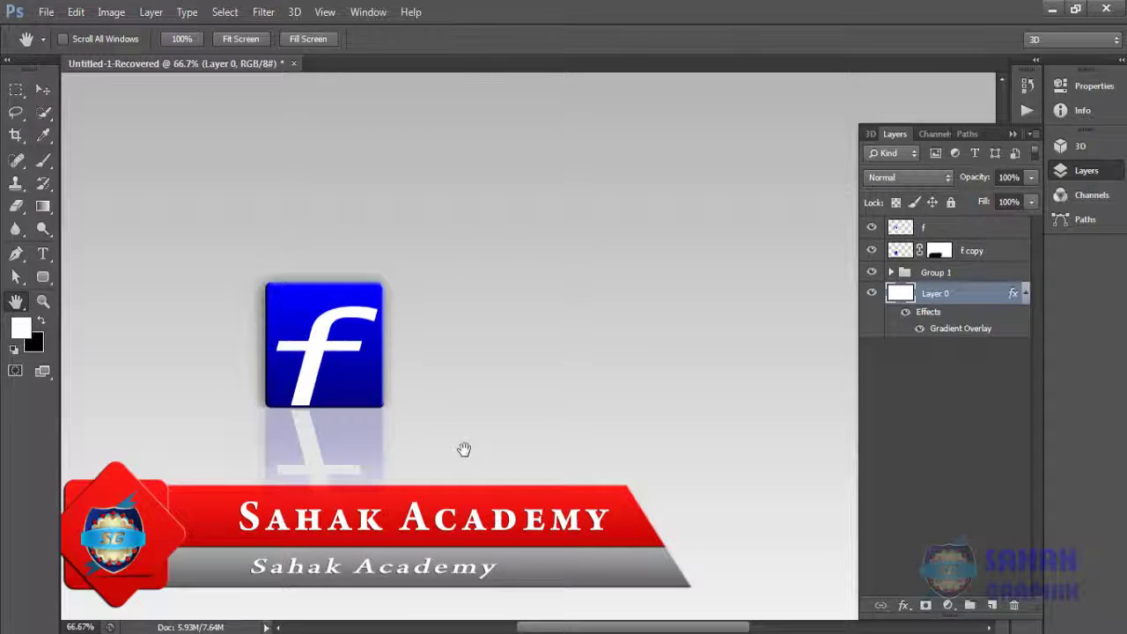
{"action": "left_click_drag", "start_coordinate": [463, 450], "coordinate": [573, 286]}
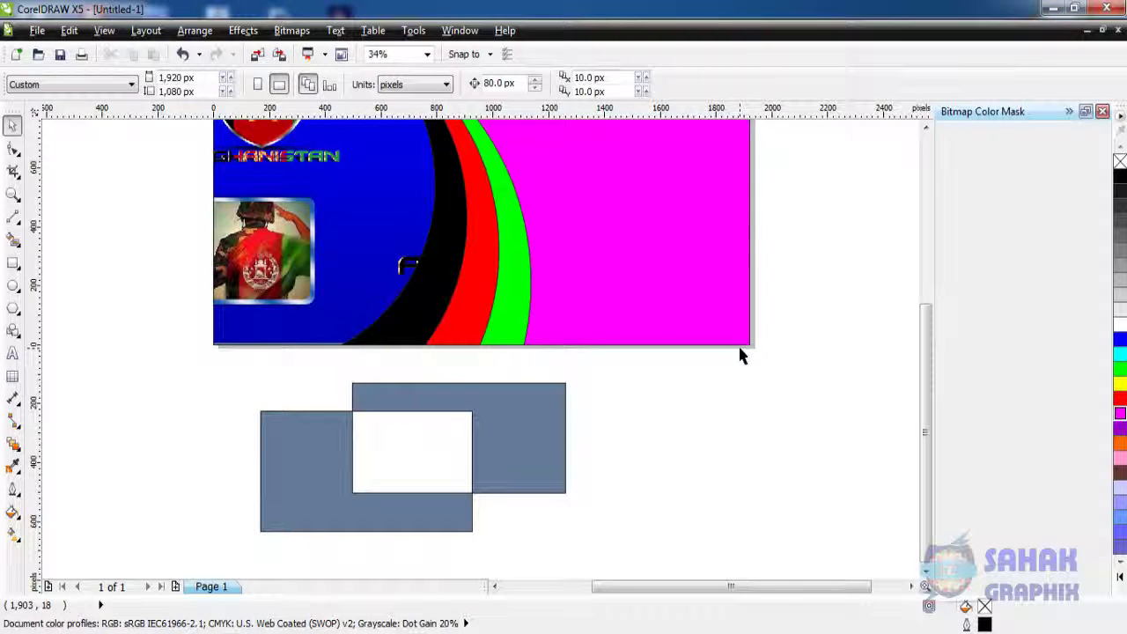
{"action": "key", "text": "alt+Tab"}
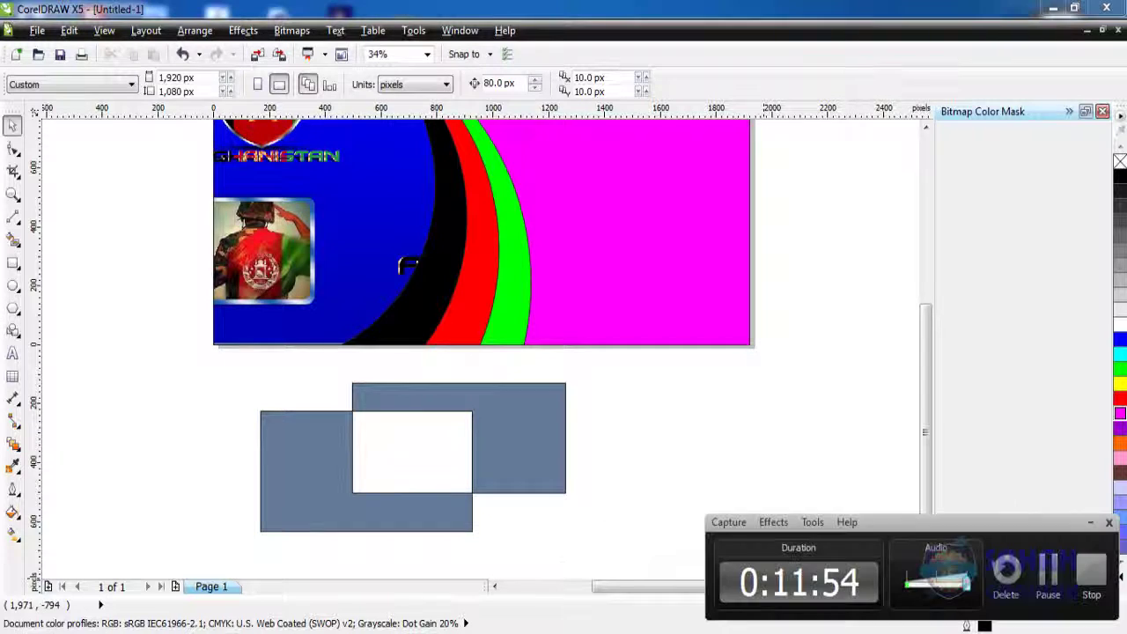